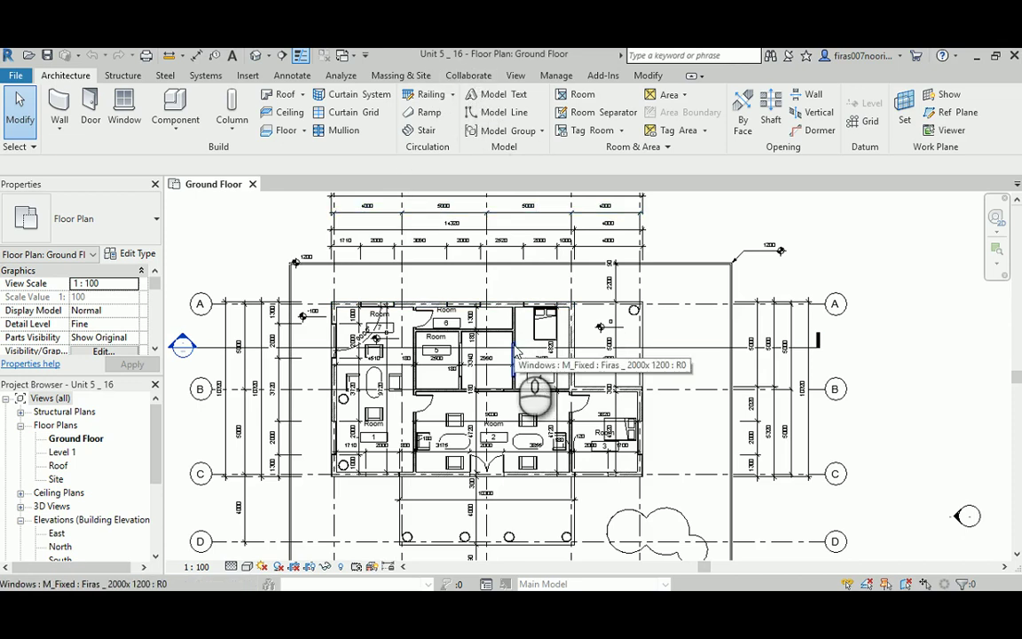
# Step: Examine the Ground Floor plan's rooms, furniture, dimensions, room tags and spot elevations
pyautogui.moveTo(455, 380); pyautogui.dragTo(521, 346, button='middle')
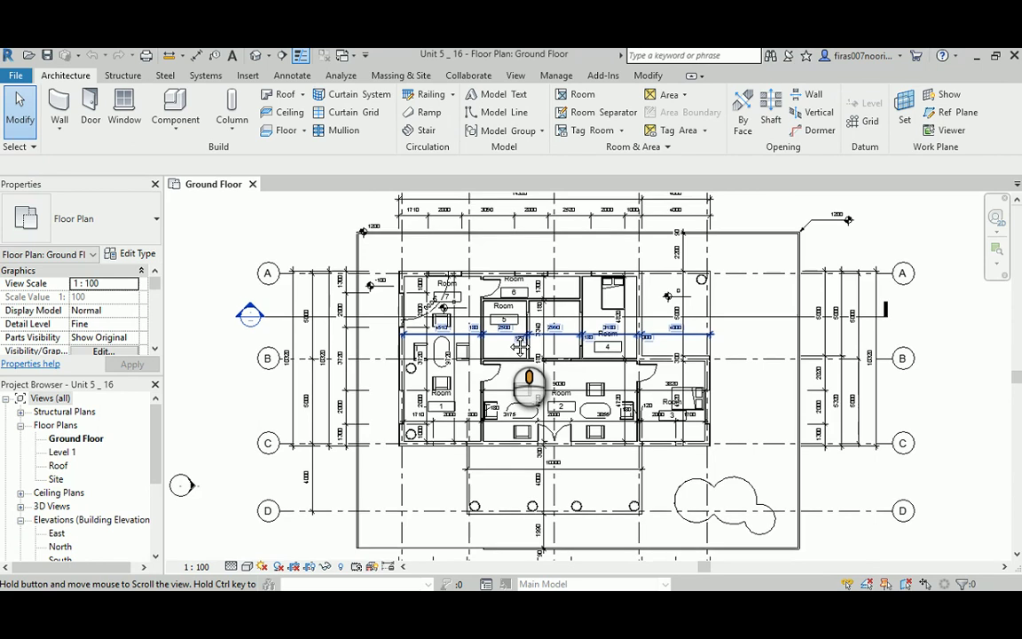
pyautogui.scroll(4, 432, 397)
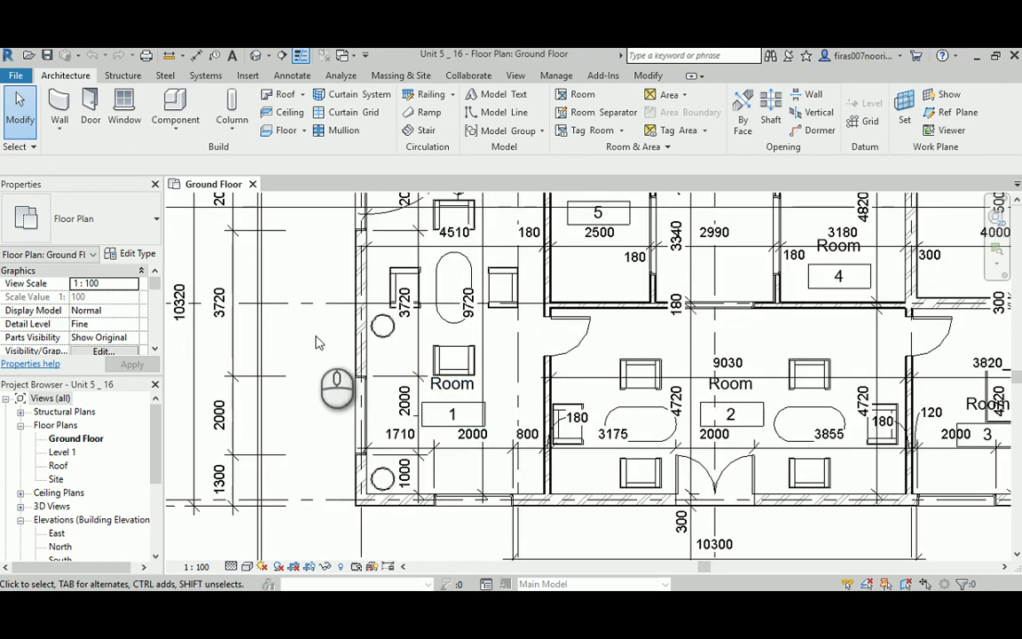
pyautogui.moveTo(309, 293); pyautogui.dragTo(302, 389, button='middle')
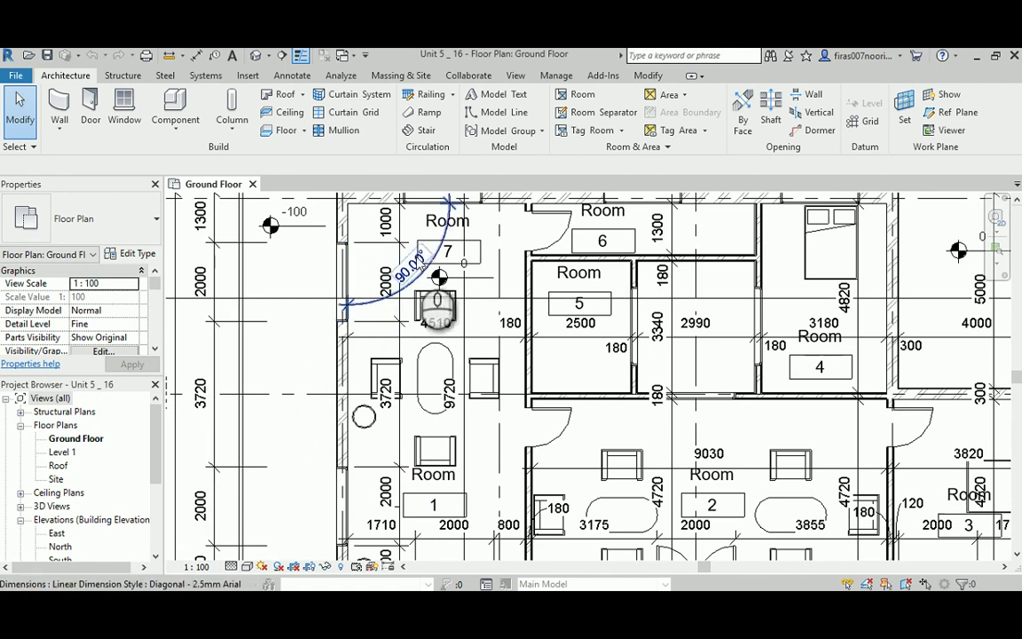
pyautogui.moveTo(433, 268); pyautogui.dragTo(422, 312, button='middle')
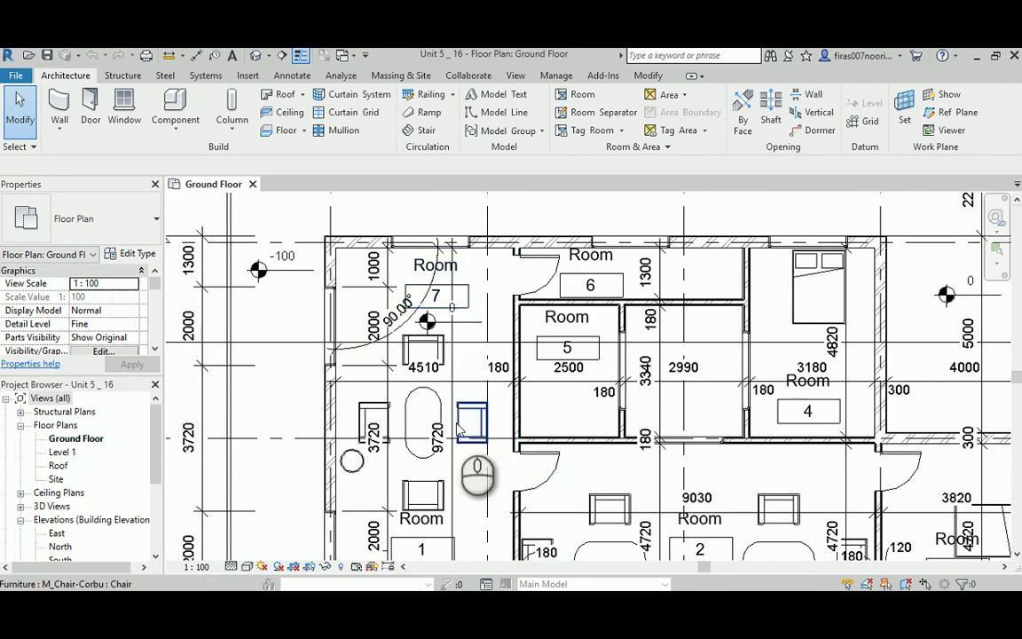
pyautogui.moveTo(408, 466); pyautogui.dragTo(409, 366, button='middle')
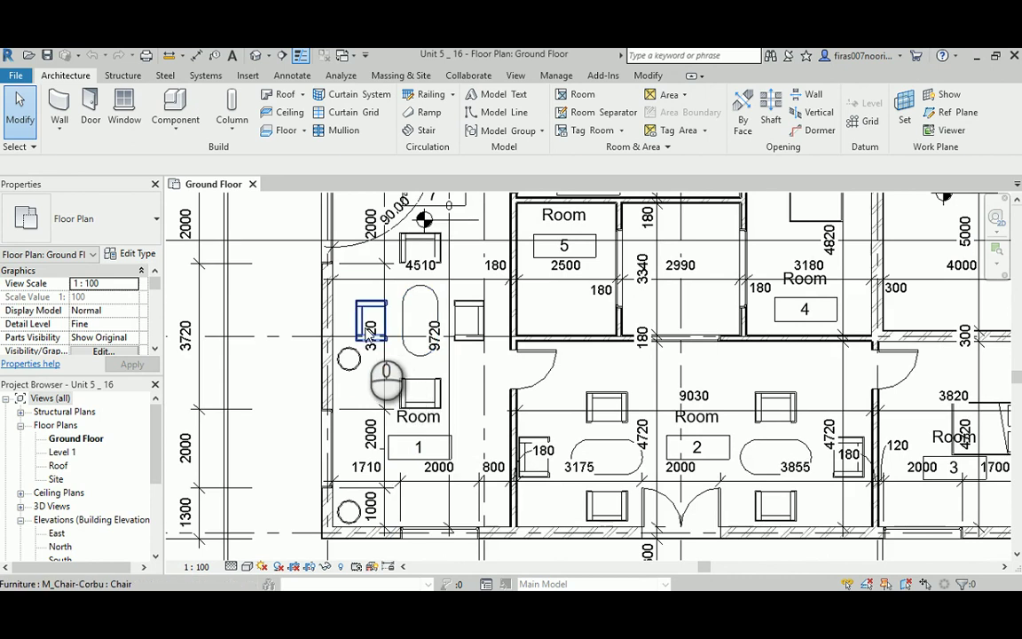
pyautogui.scroll(4, 376, 376)
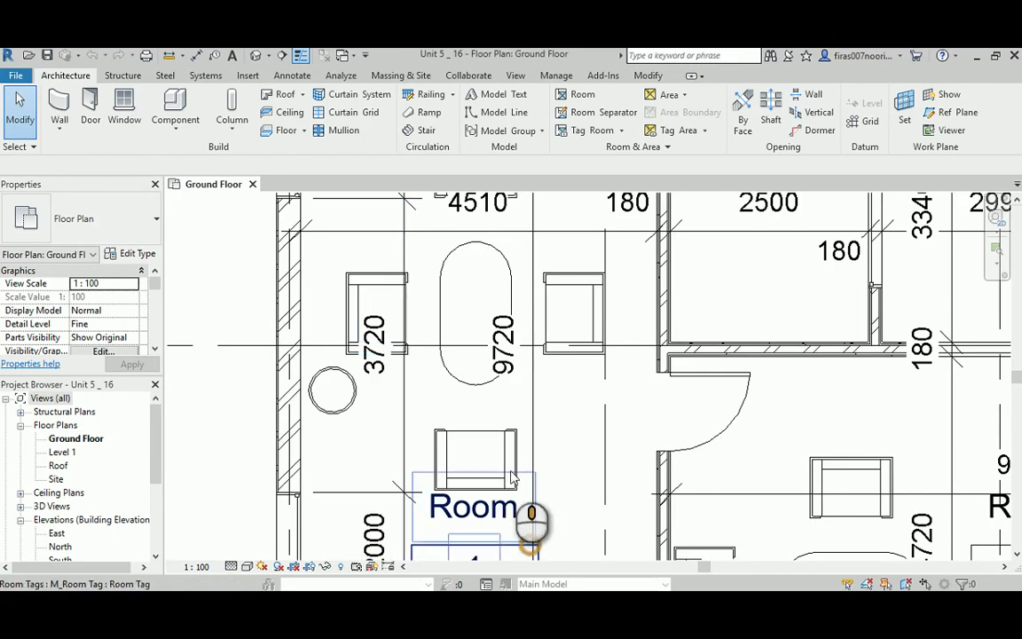
pyautogui.scroll(-2, 486, 384)
pyautogui.moveTo(843, 462); pyautogui.dragTo(769, 408, button='middle')
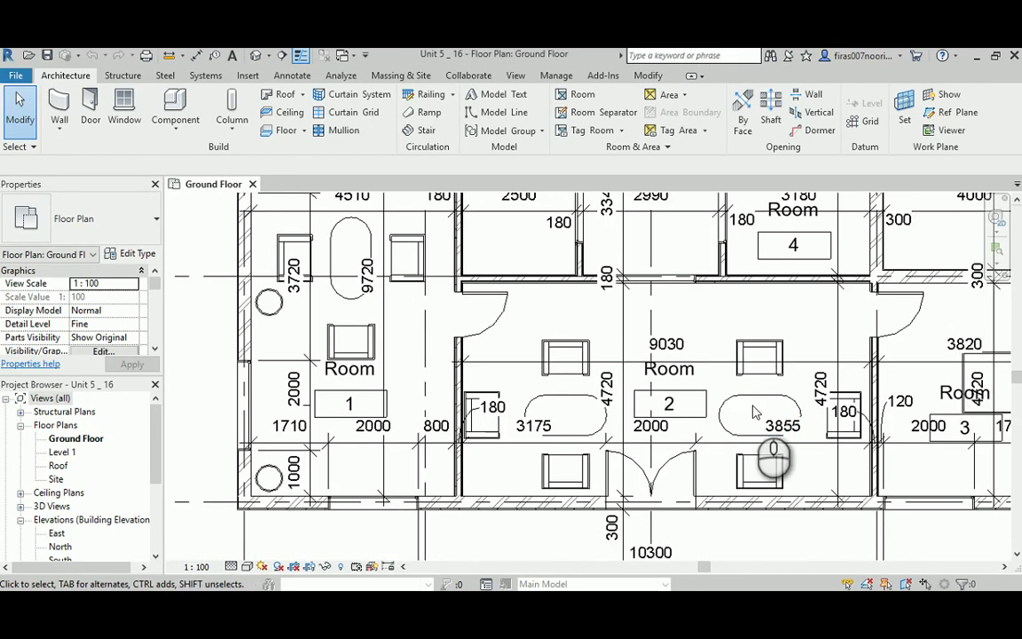
pyautogui.moveTo(437, 297); pyautogui.dragTo(458, 462, button='middle')
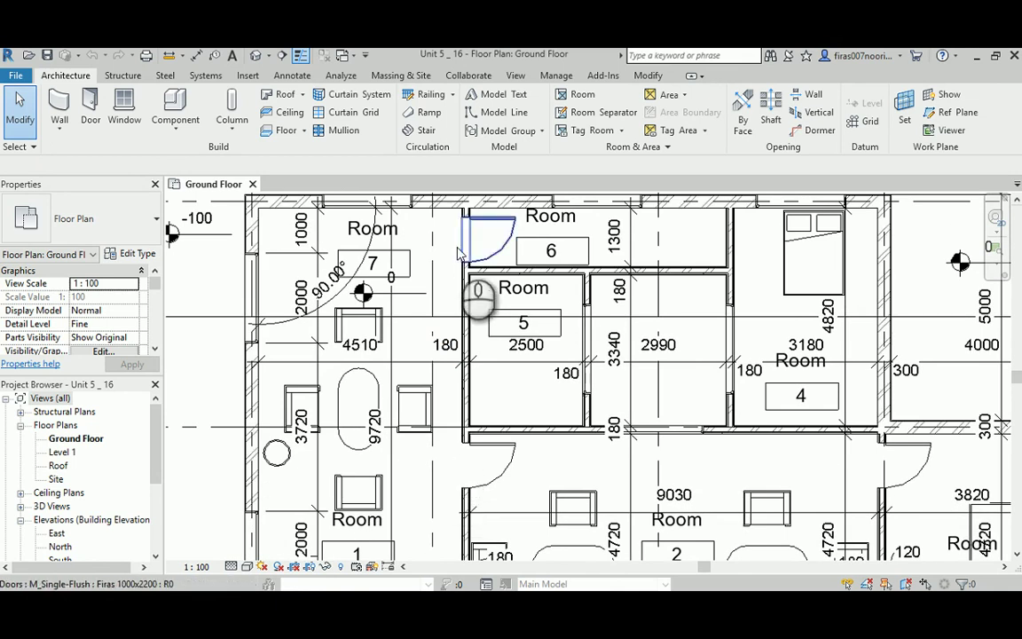
pyautogui.moveTo(430, 513); pyautogui.dragTo(453, 411, button='middle')
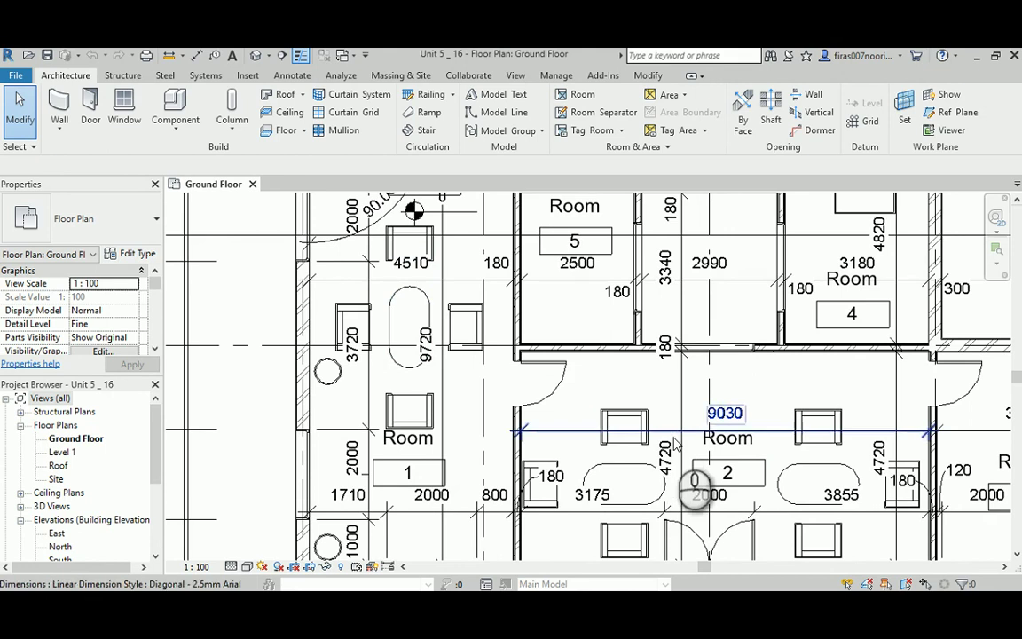
pyautogui.moveTo(836, 488); pyautogui.dragTo(844, 372, button='middle')
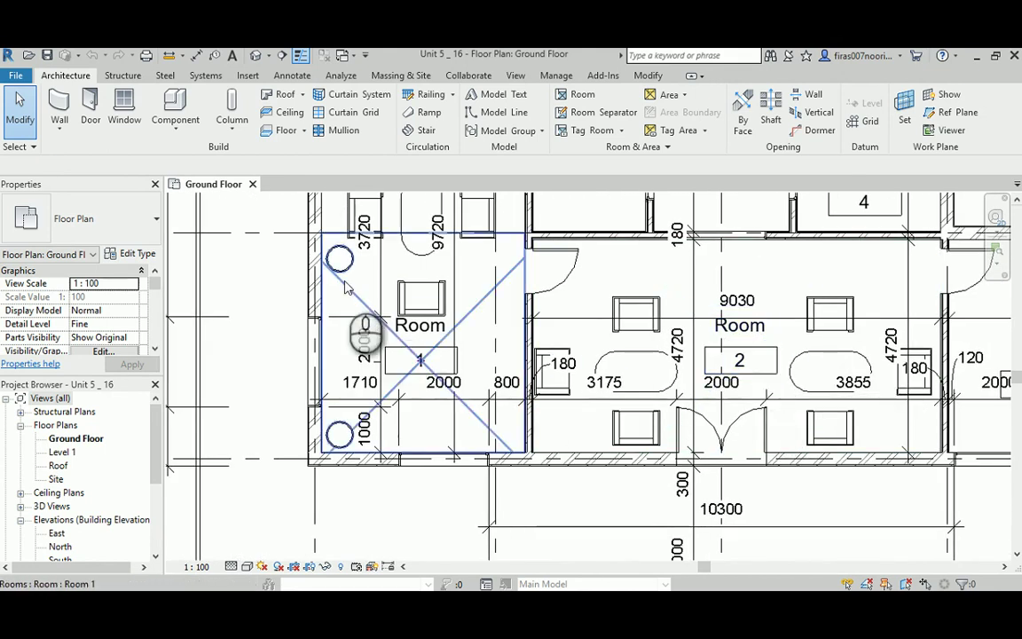
pyautogui.moveTo(346, 282); pyautogui.dragTo(330, 363, button='middle')
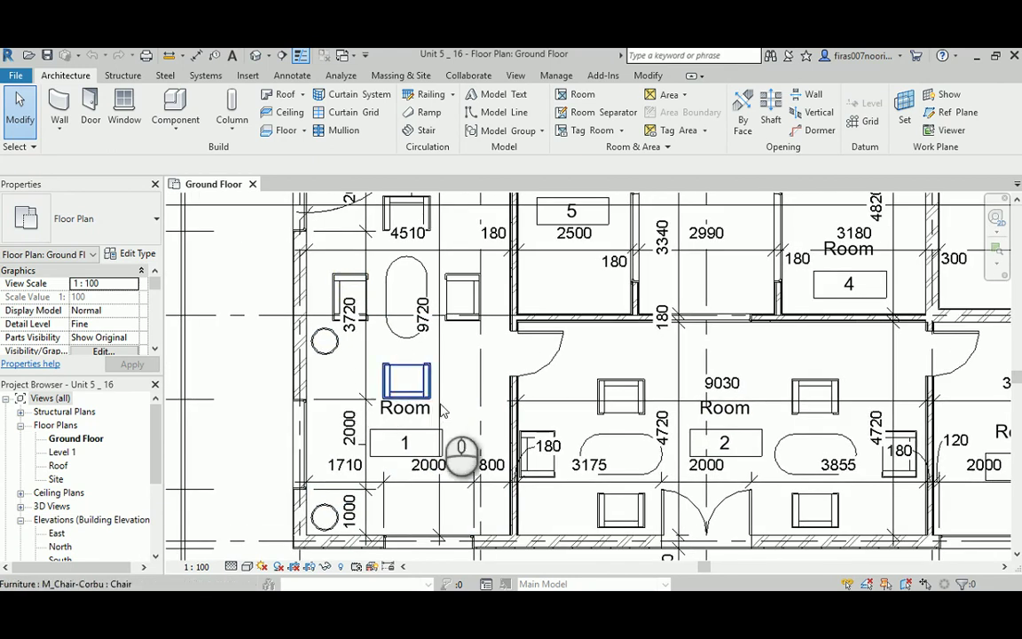
pyautogui.moveTo(400, 202); pyautogui.dragTo(383, 352, button='middle')
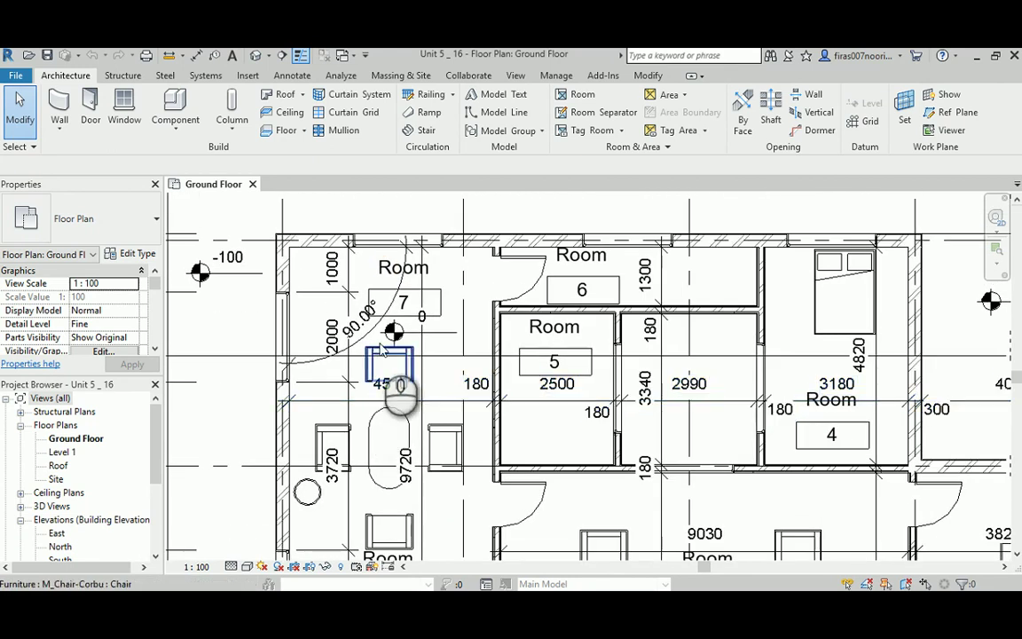
pyautogui.scroll(-3, 387, 301)
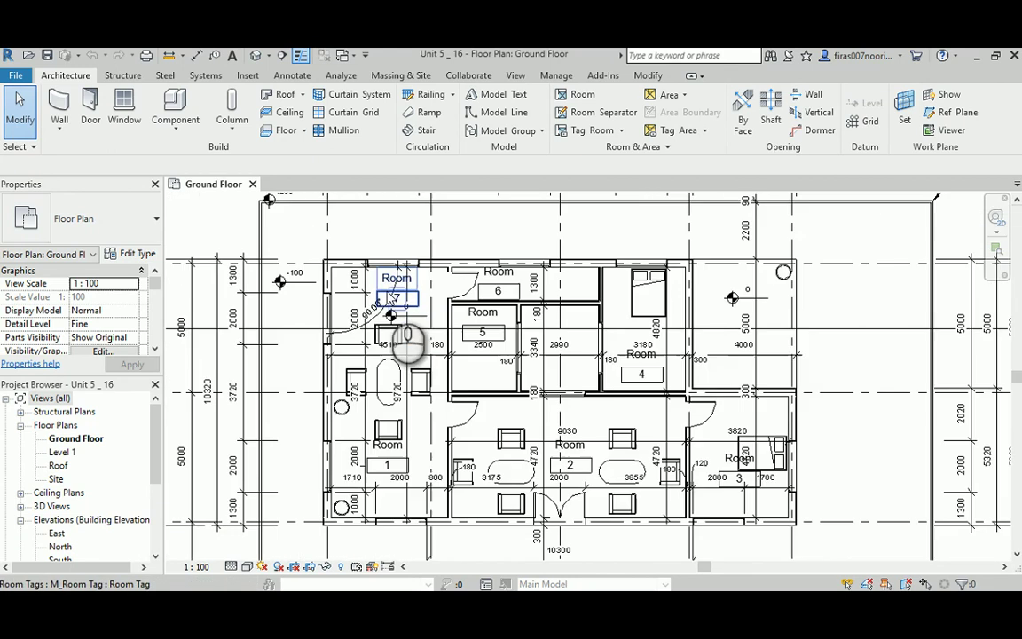
pyautogui.moveTo(583, 367); pyautogui.dragTo(579, 348, button='middle')
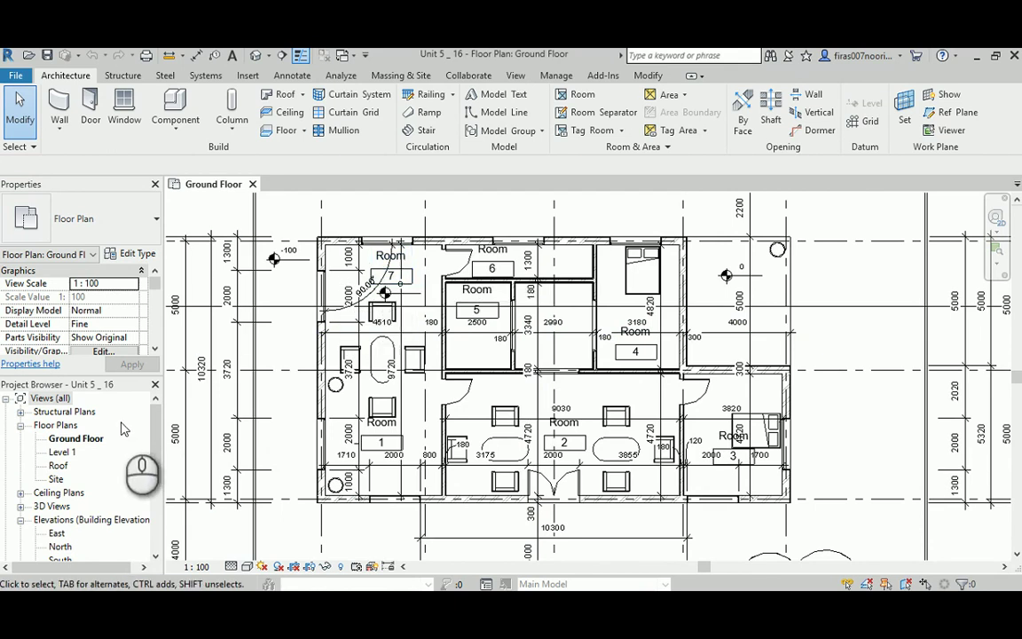
# Step: Duplicate the Ground Floor plan view without its detailing
pyautogui.rightClick(93, 442)
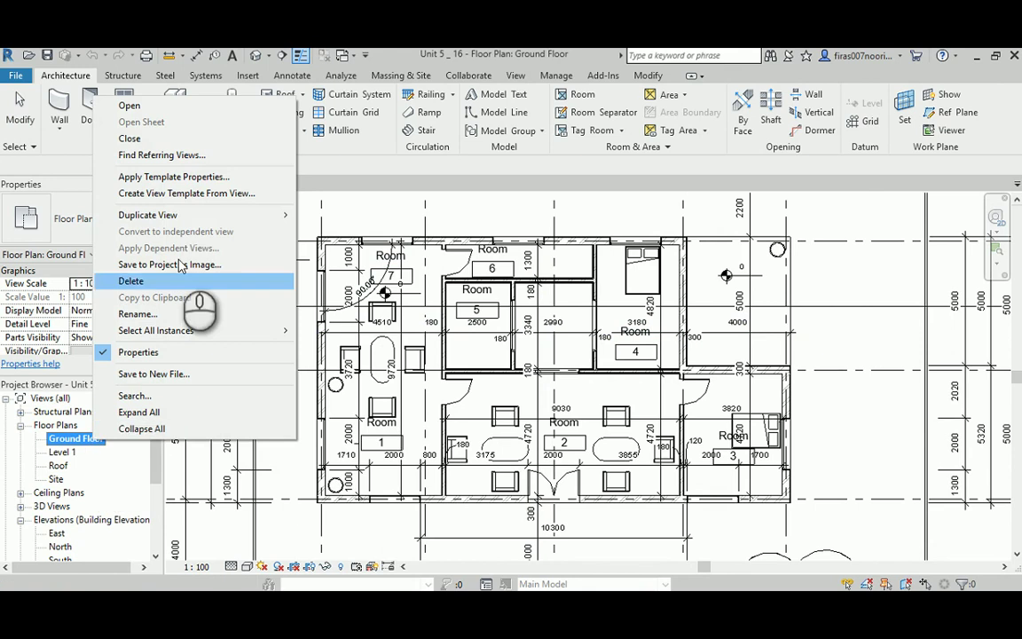
pyautogui.moveTo(188, 216)
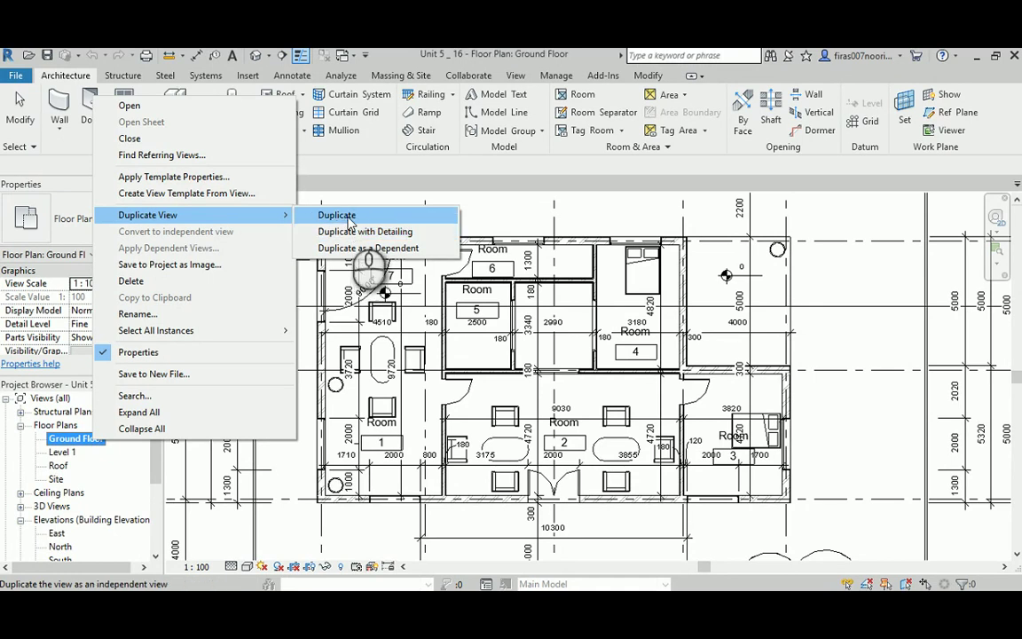
pyautogui.click(348, 219)
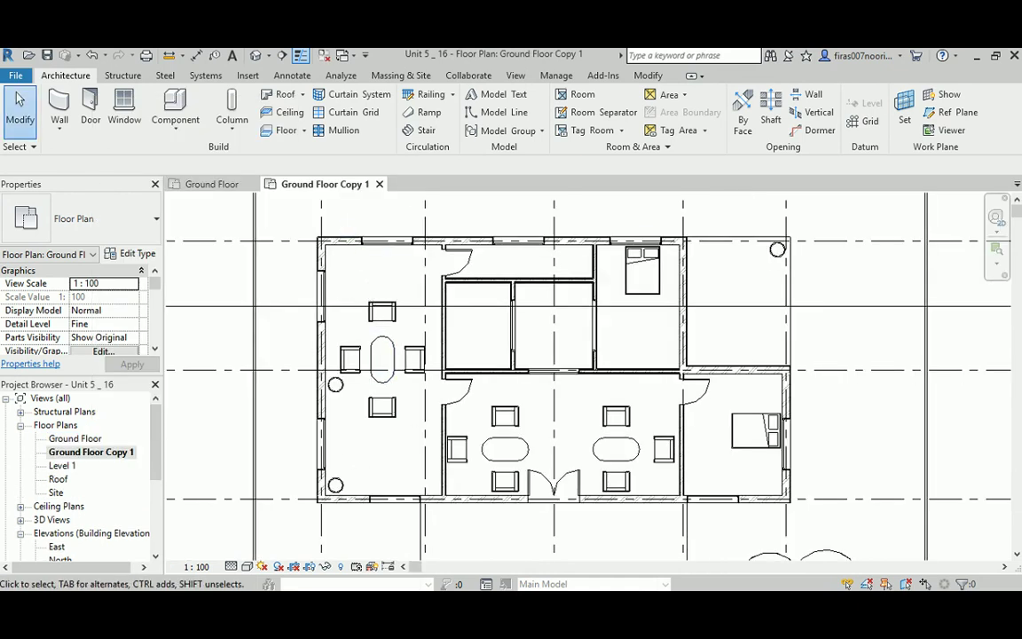
# Step: Duplicate the original Ground Floor plan view with detailing, so its dimensions and tags are copied too
pyautogui.click(88, 438)
pyautogui.rightClick(88, 438)
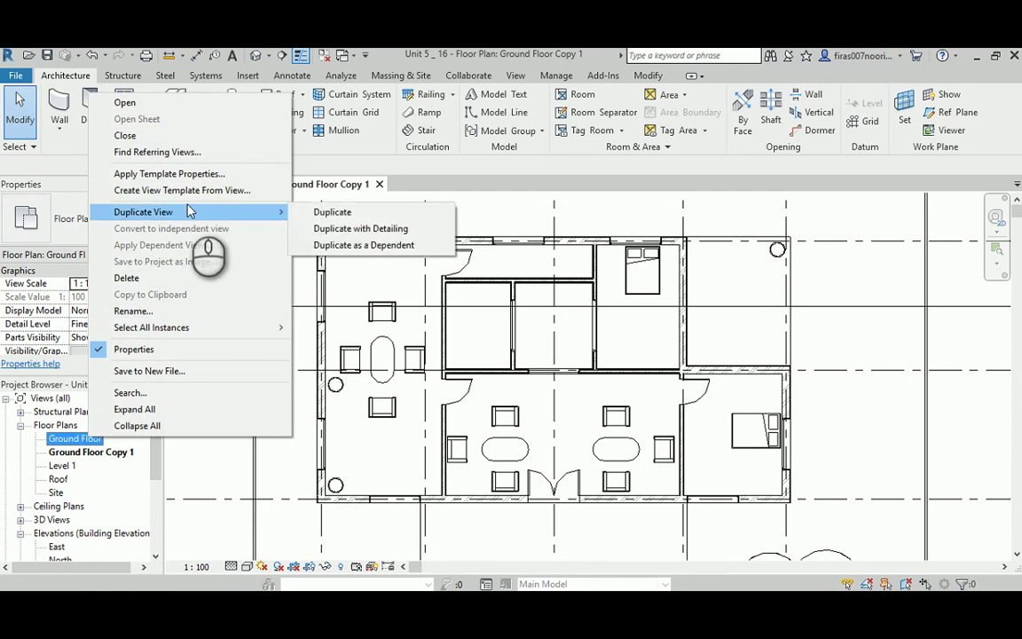
pyautogui.click(335, 229)
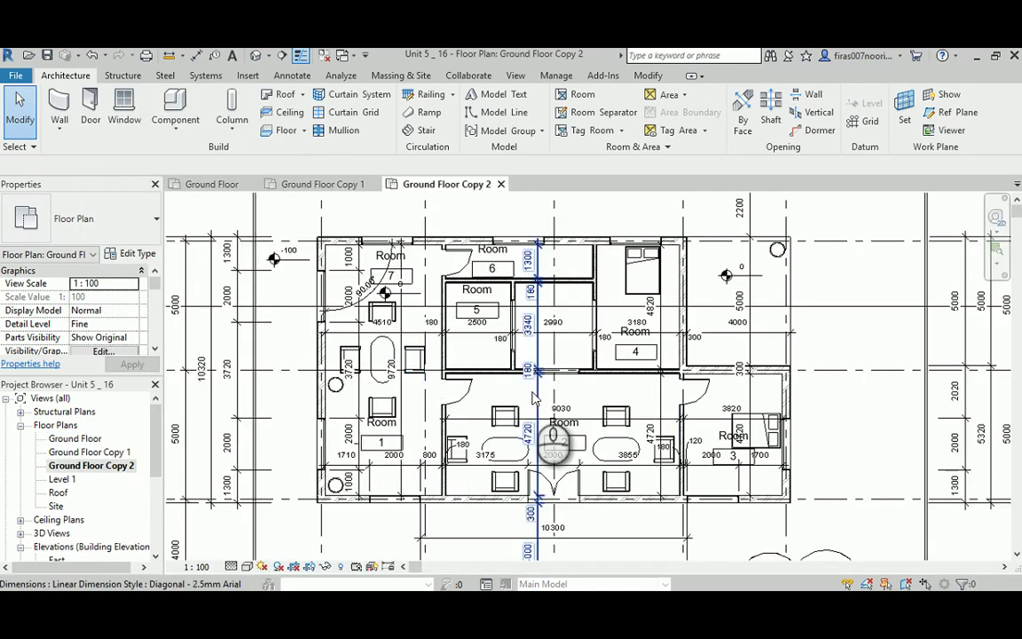
pyautogui.rightClick(93, 439)
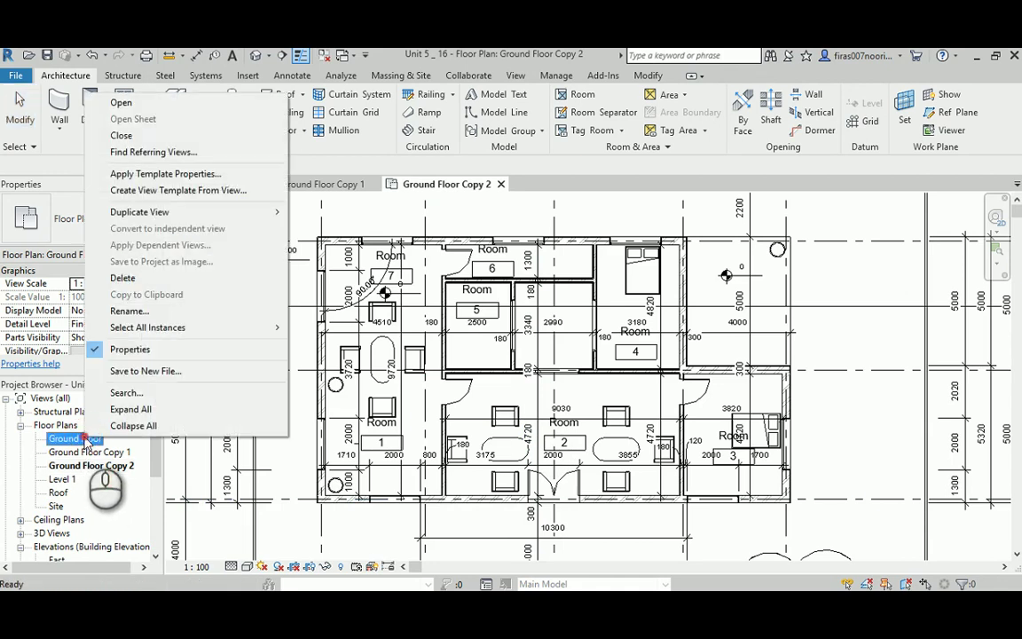
pyautogui.moveTo(160, 215)
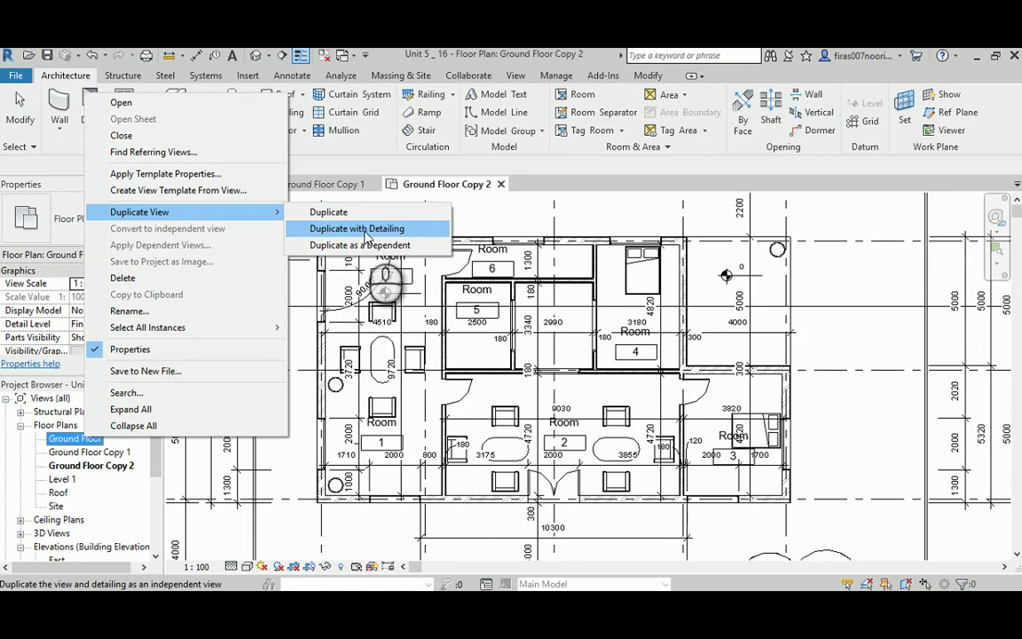
pyautogui.press('Escape')
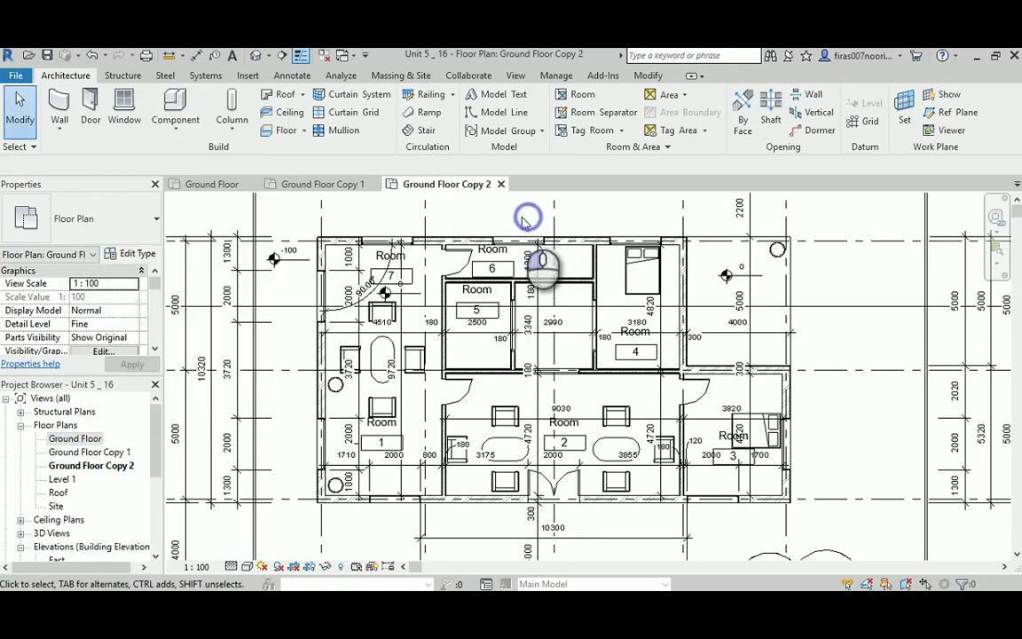
# Step: Compare the Ground Floor Copy 1 and Ground Floor Copy 2 views for their dimensions and room tags
pyautogui.doubleClick(93, 453)
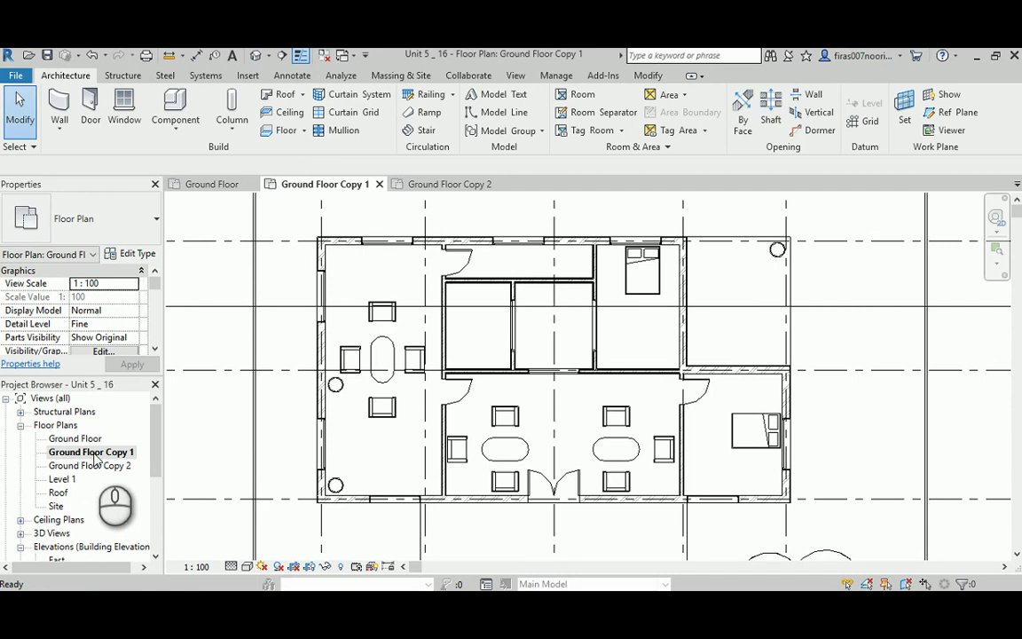
pyautogui.doubleClick(99, 466)
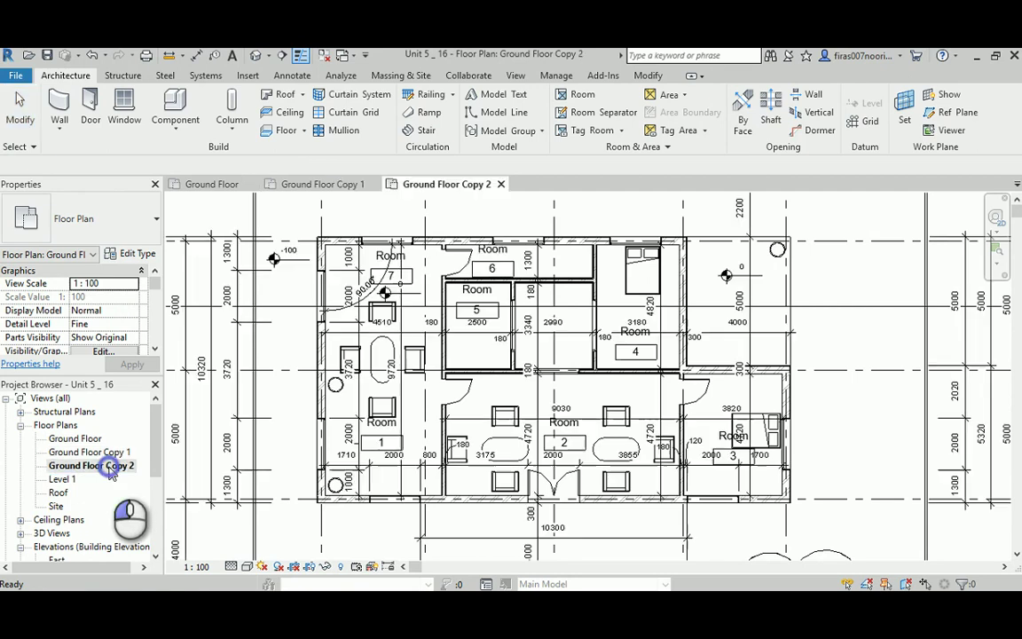
pyautogui.moveTo(390, 319); pyautogui.dragTo(401, 330, button='middle')
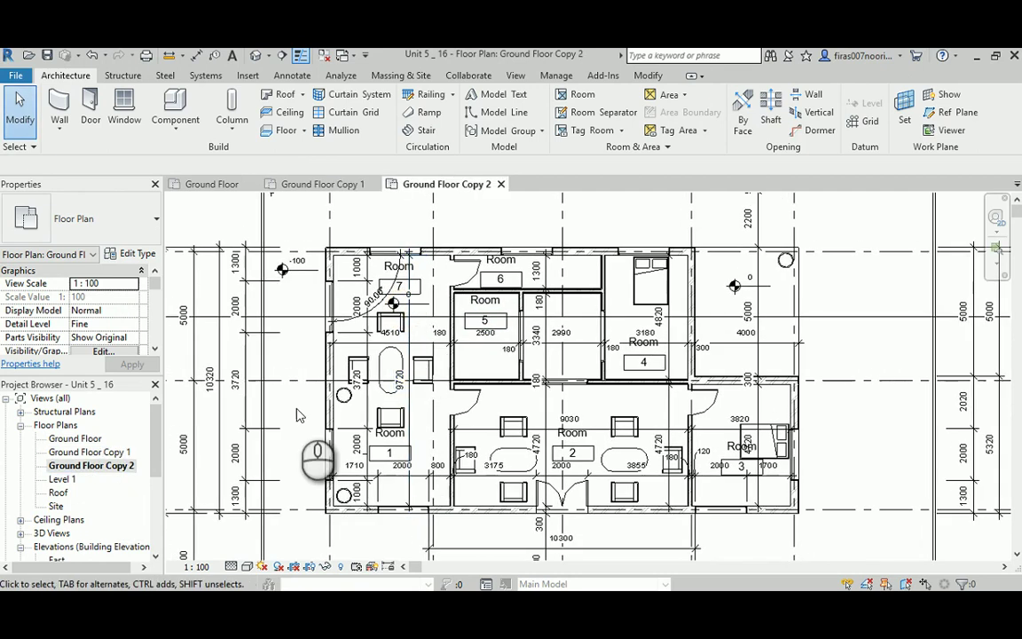
# Step: Open the original Ground Floor plan and hide the whole Furniture category in that view
pyautogui.click(73, 440)
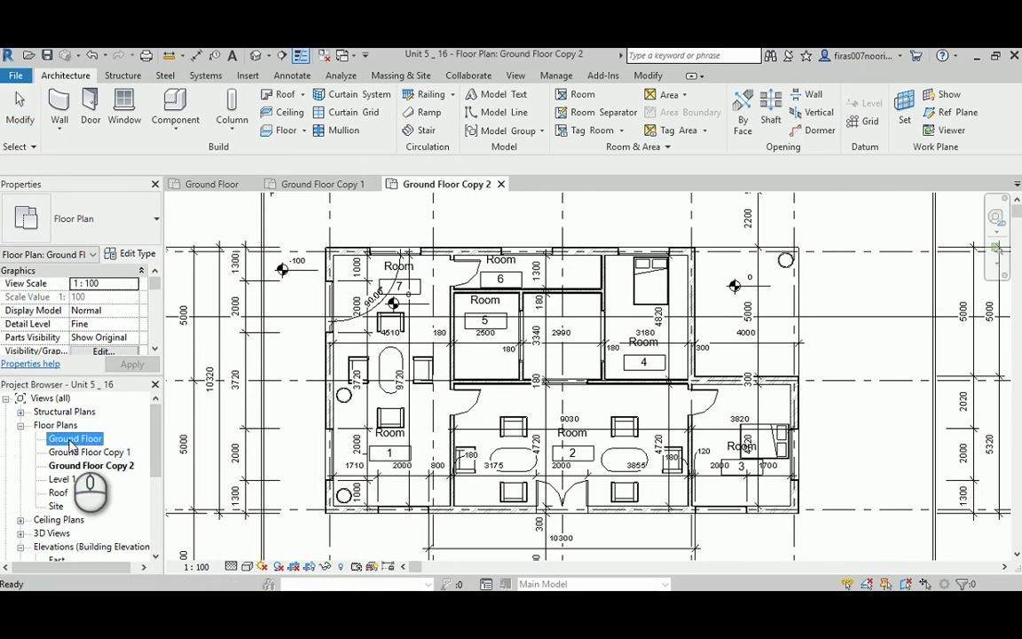
pyautogui.doubleClick(73, 440)
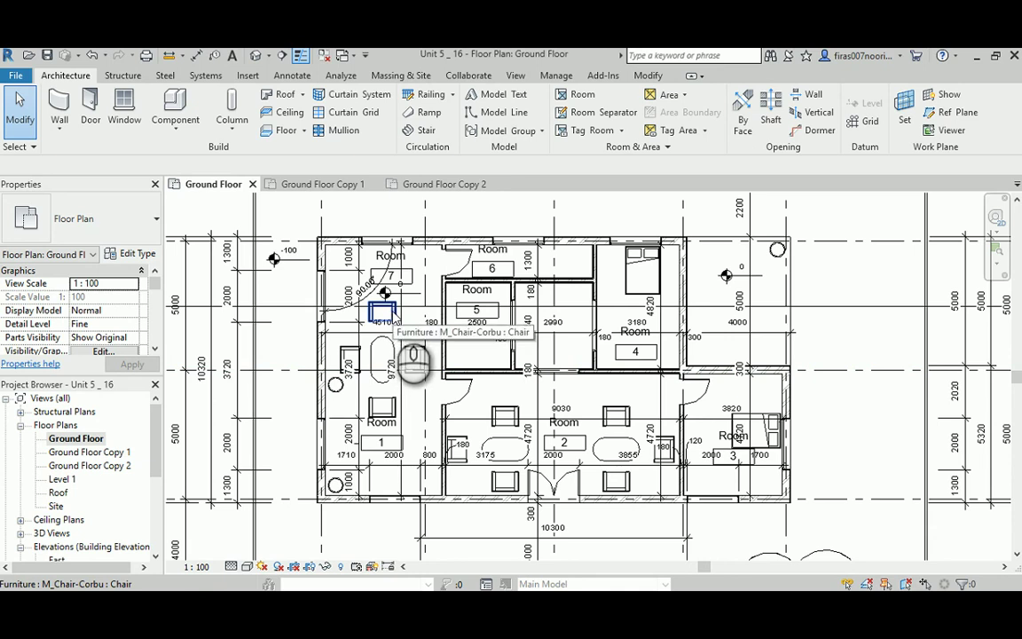
pyautogui.rightClick(391, 315)
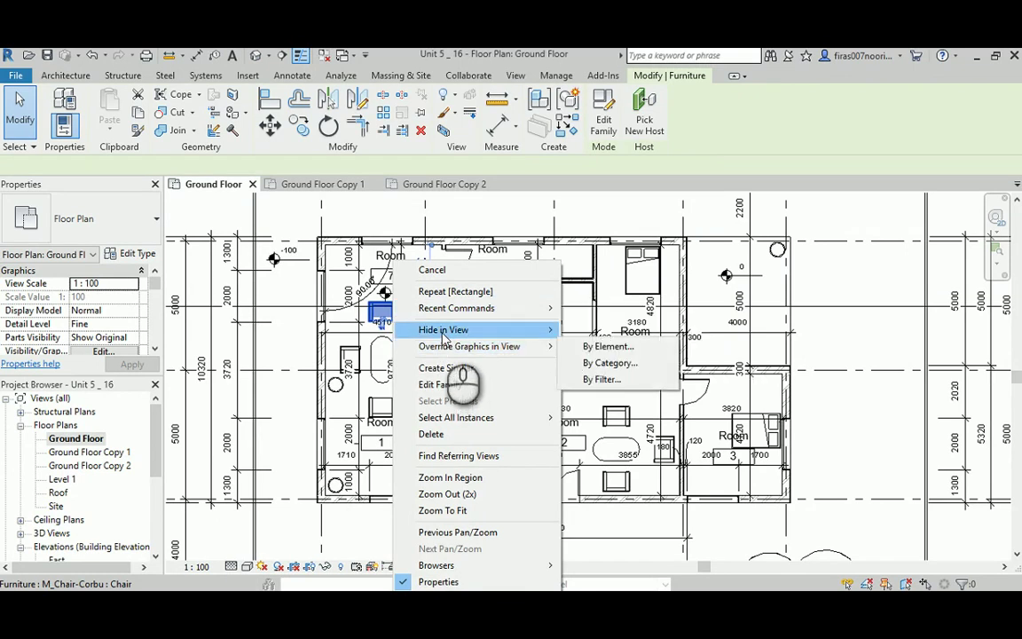
pyautogui.moveTo(444, 334)
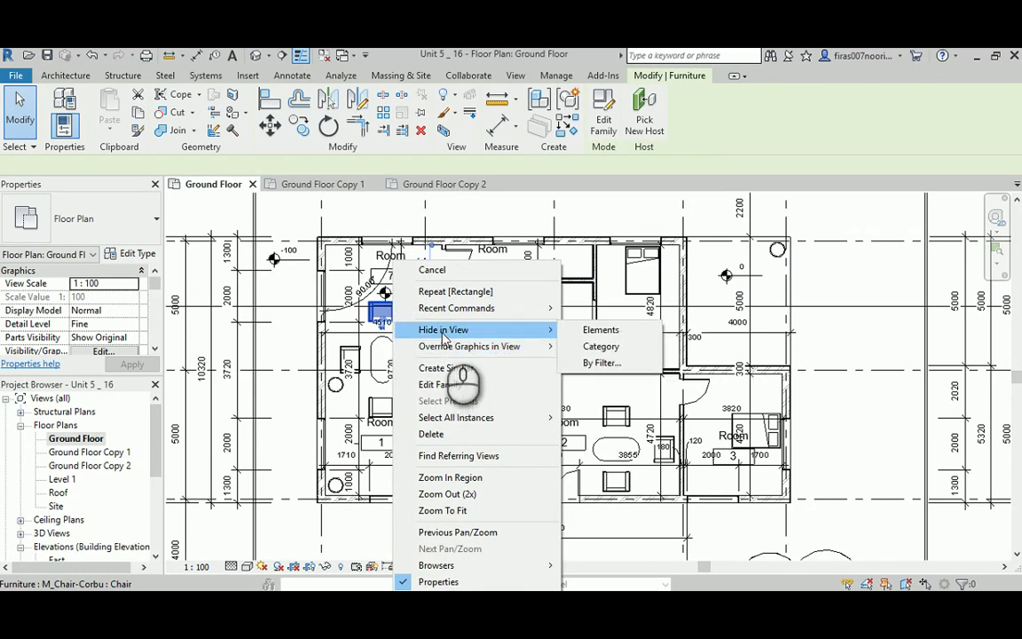
pyautogui.click(635, 355)
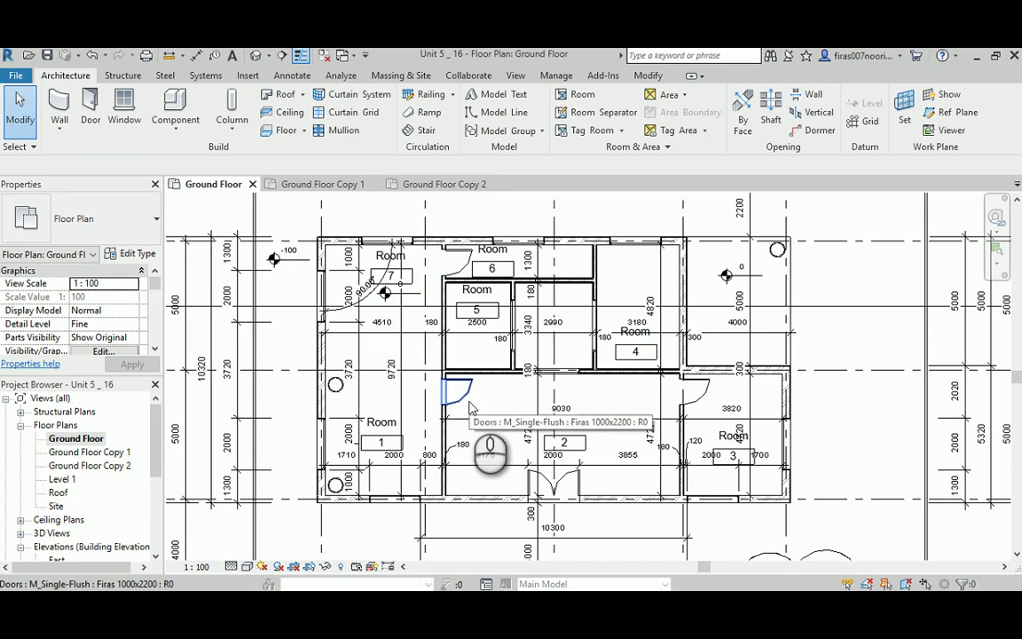
# Step: Look through the model categories in the Ground Floor plan's Visibility/Graphic Overrides without changing any
pyautogui.press('v')
pyautogui.press('g')
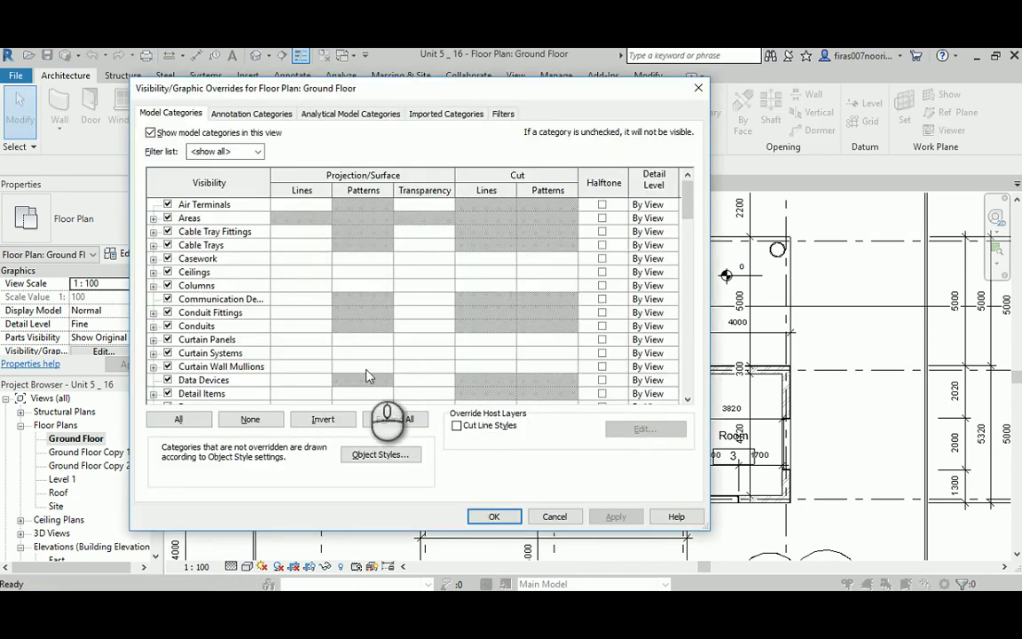
pyautogui.scroll(-3, 232, 302)
pyautogui.scroll(-2, 232, 306)
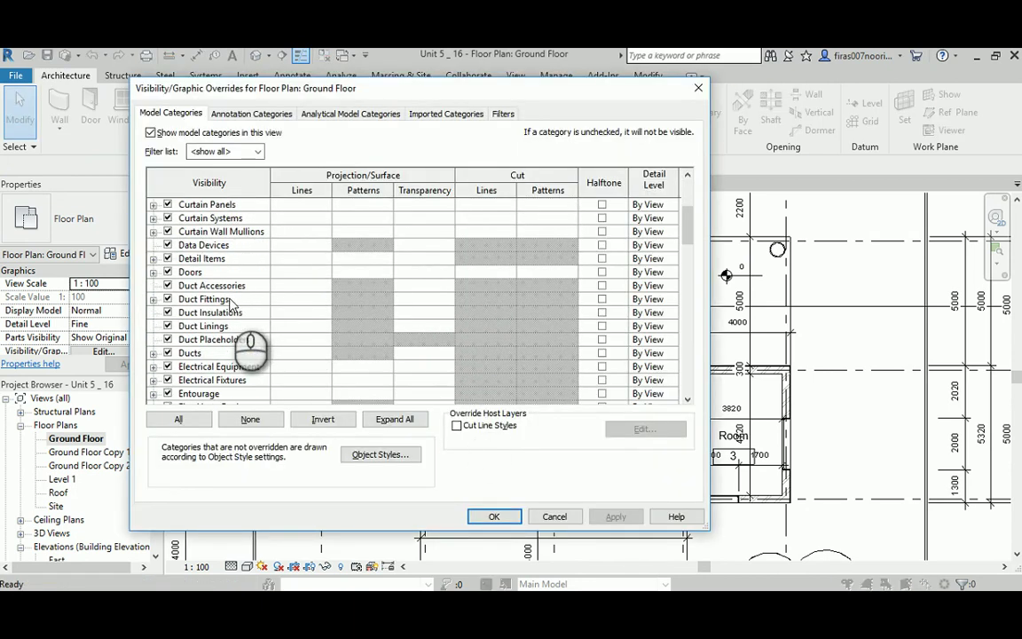
pyautogui.click(695, 88)
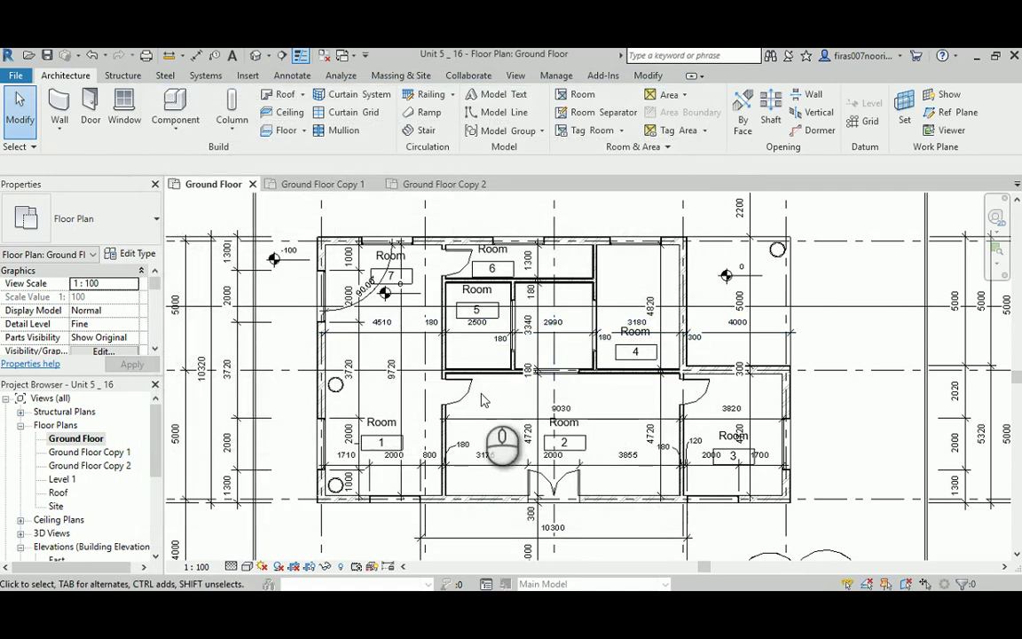
pyautogui.moveTo(400, 328); pyautogui.dragTo(395, 335, button='middle')
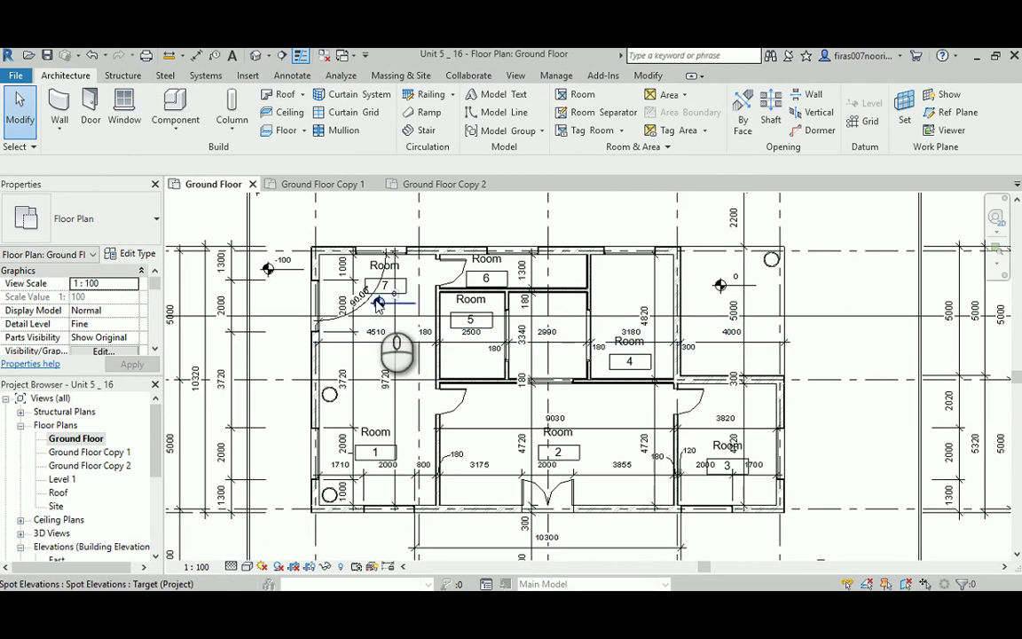
pyautogui.scroll(2, 460, 287)
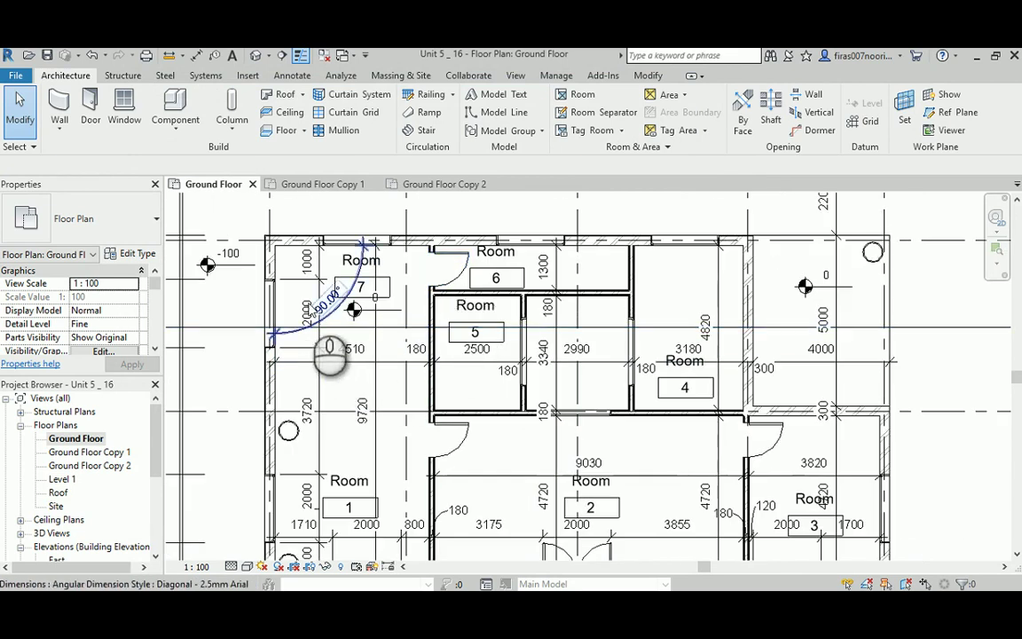
# Step: Move the tag of room 2 in the Ground Floor plan slightly right and down, clear of the nearby dimension text
pyautogui.moveTo(541, 445); pyautogui.dragTo(532, 376, button='middle')
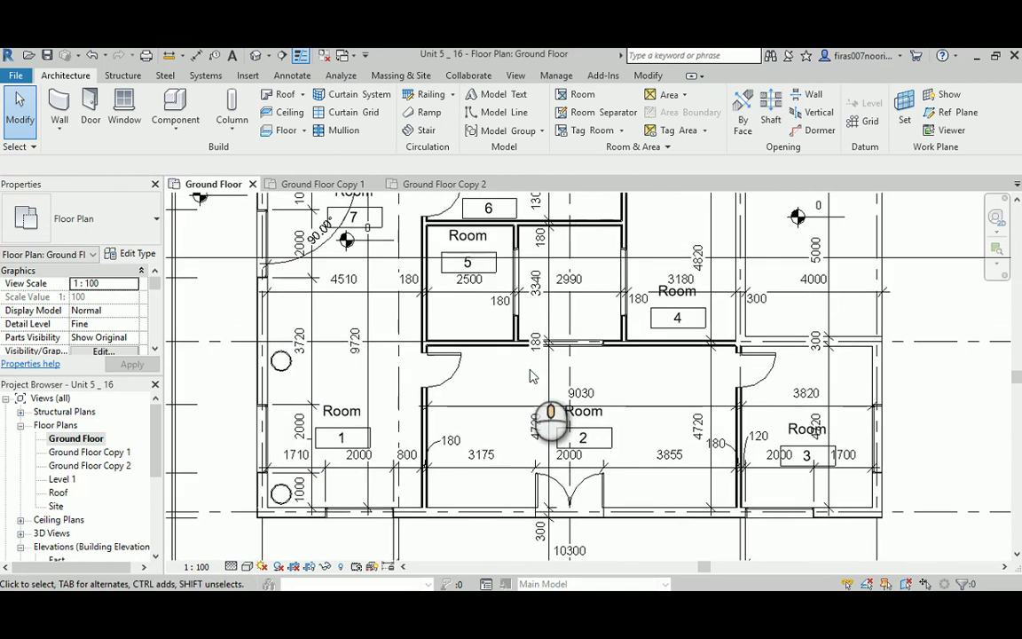
pyautogui.click(607, 432)
pyautogui.moveTo(609, 430); pyautogui.dragTo(657, 444)
pyautogui.click(652, 543)
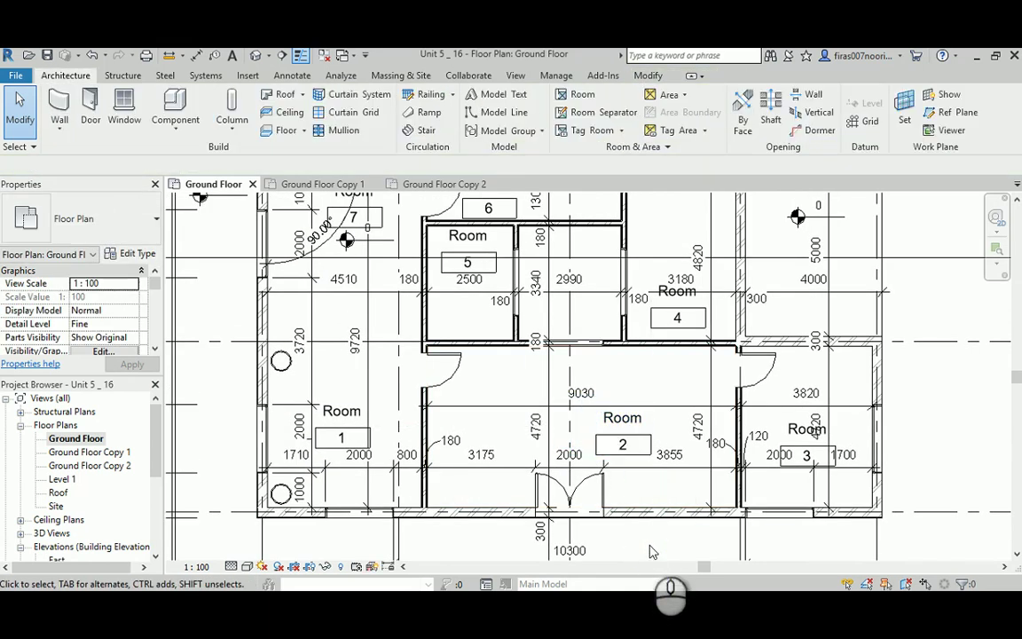
# Step: Turn off Show Room Number in the M_Room Tag type, so the room tags show only the room name
pyautogui.moveTo(354, 243); pyautogui.dragTo(370, 294, button='middle')
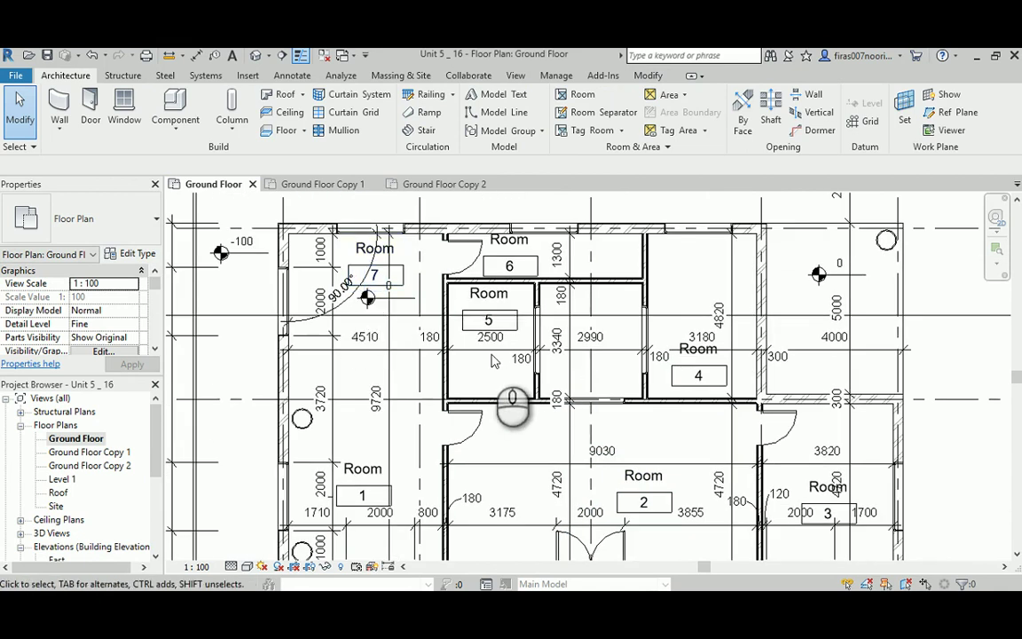
pyautogui.click(649, 297)
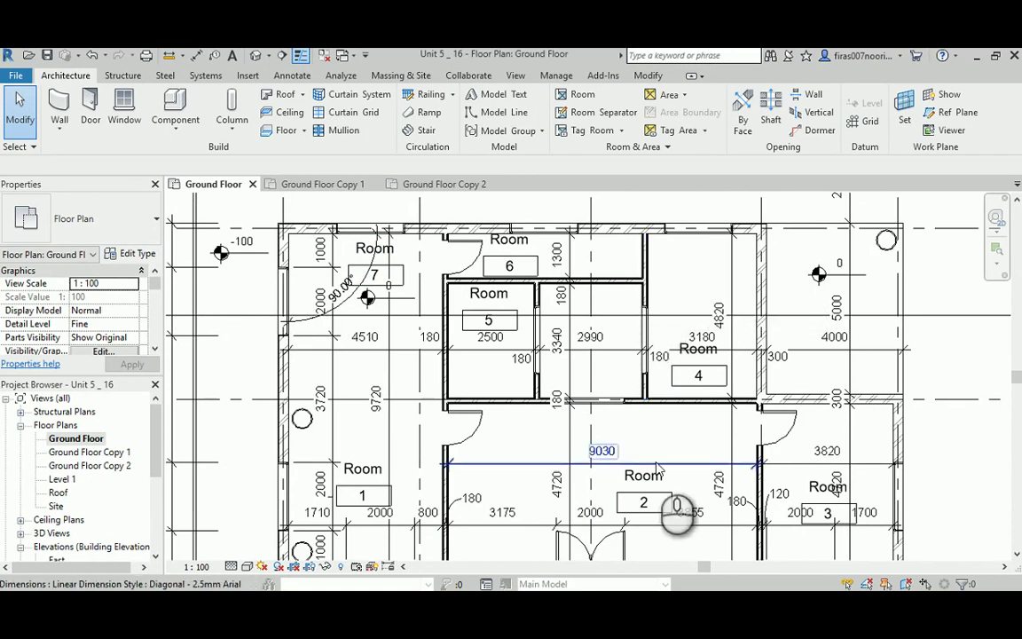
pyautogui.moveTo(665, 475); pyautogui.dragTo(657, 418, button='middle')
pyautogui.scroll(-3, 661, 423)
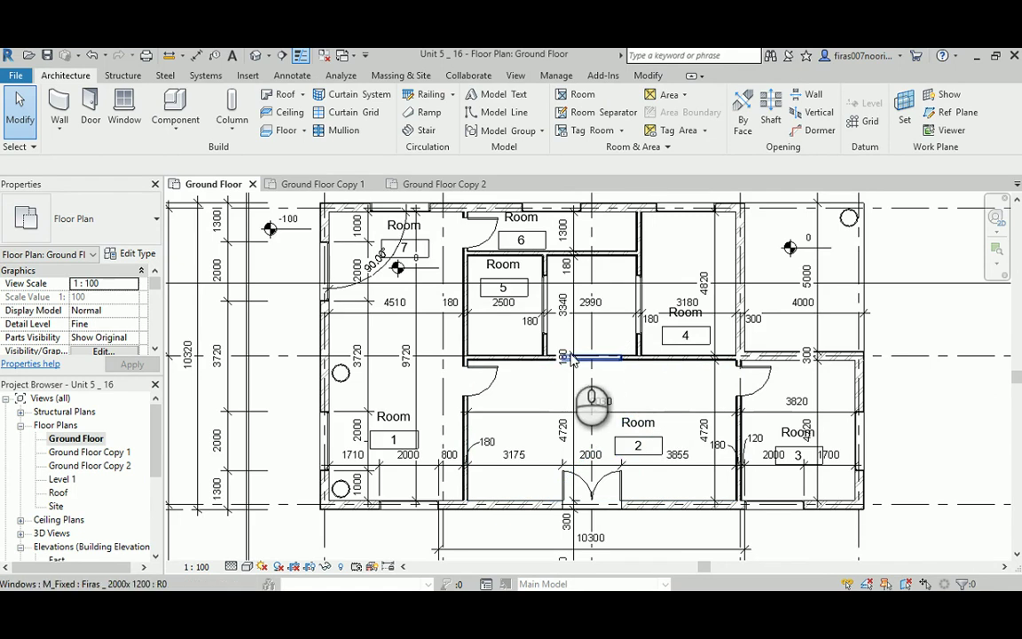
pyautogui.moveTo(572, 359); pyautogui.dragTo(622, 398, button='middle')
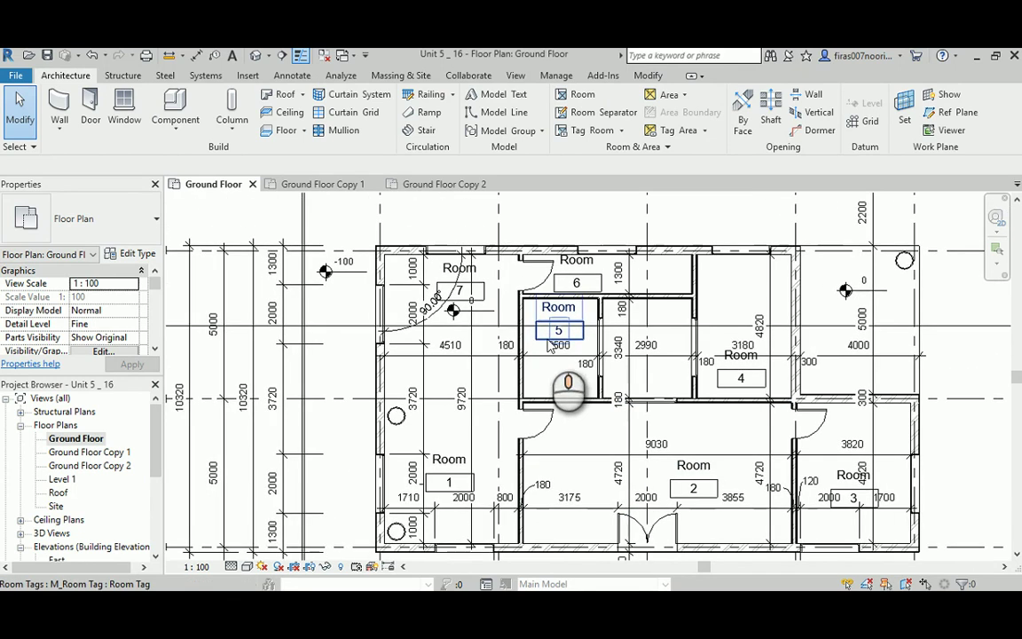
pyautogui.click(477, 289)
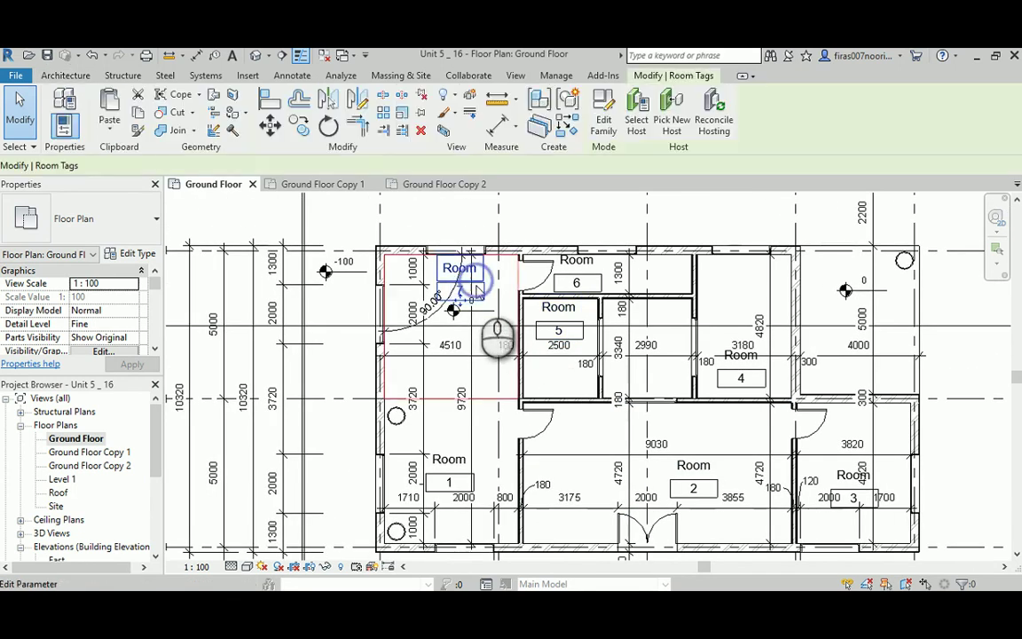
pyautogui.click(134, 253)
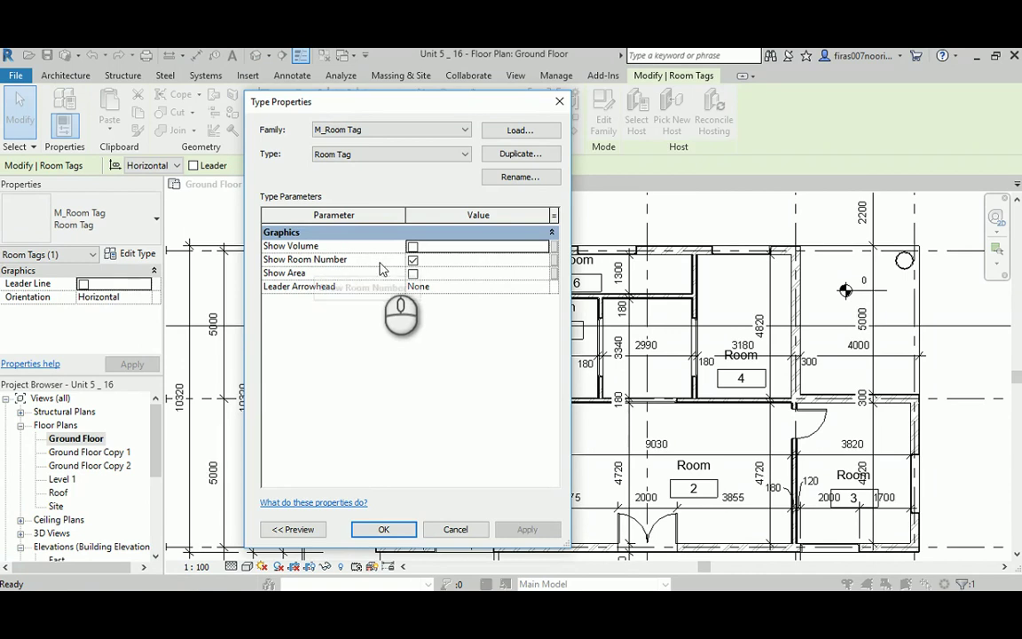
pyautogui.click(413, 260)
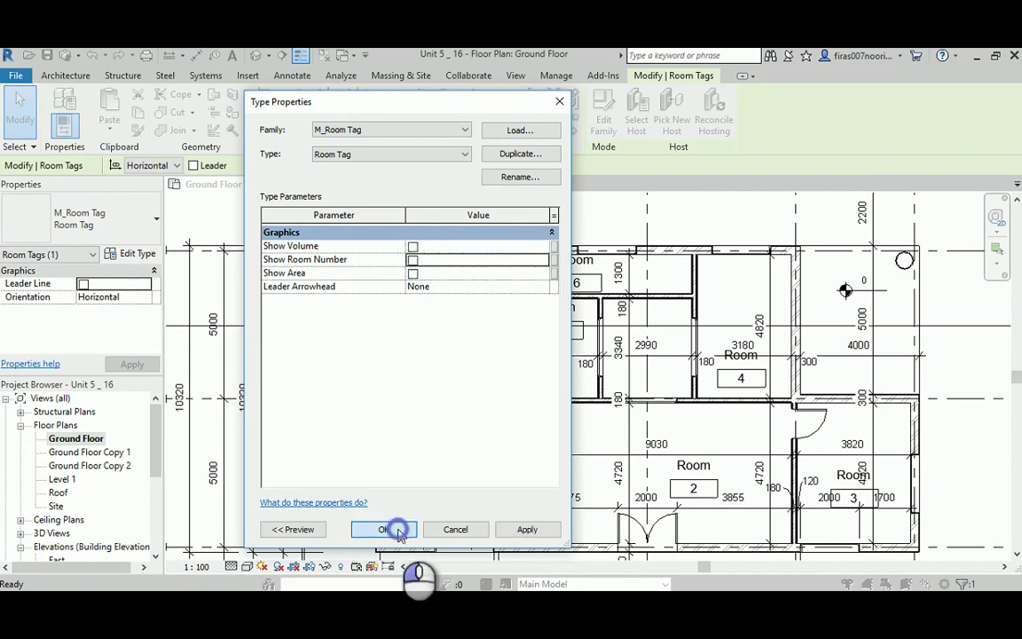
pyautogui.click(397, 530)
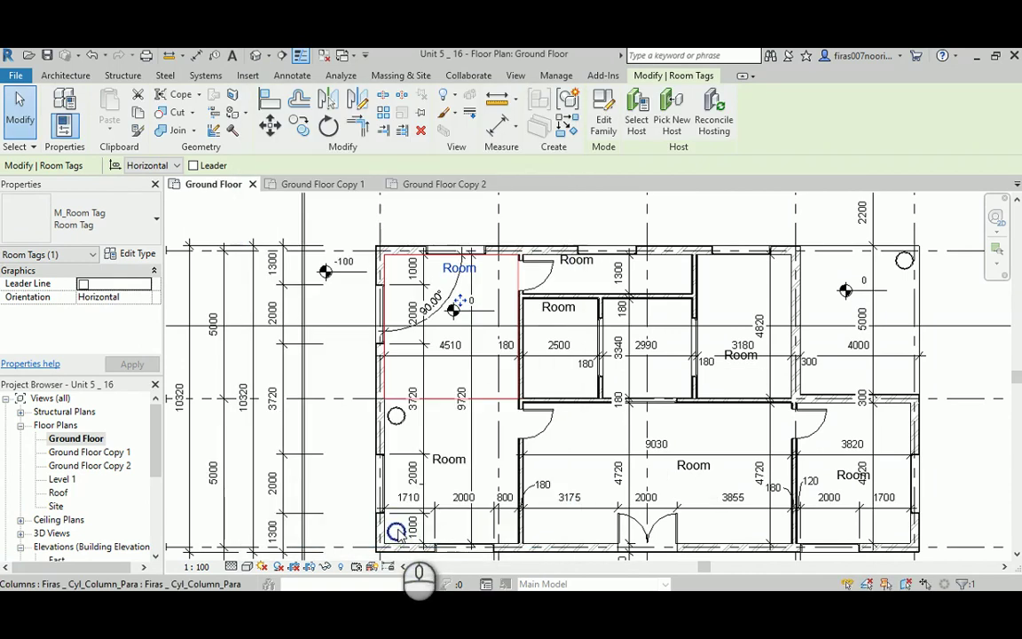
# Step: Nudge the room tag of the plan's upper-left room slightly down
pyautogui.scroll(4, 462, 273)
pyautogui.click(493, 273)
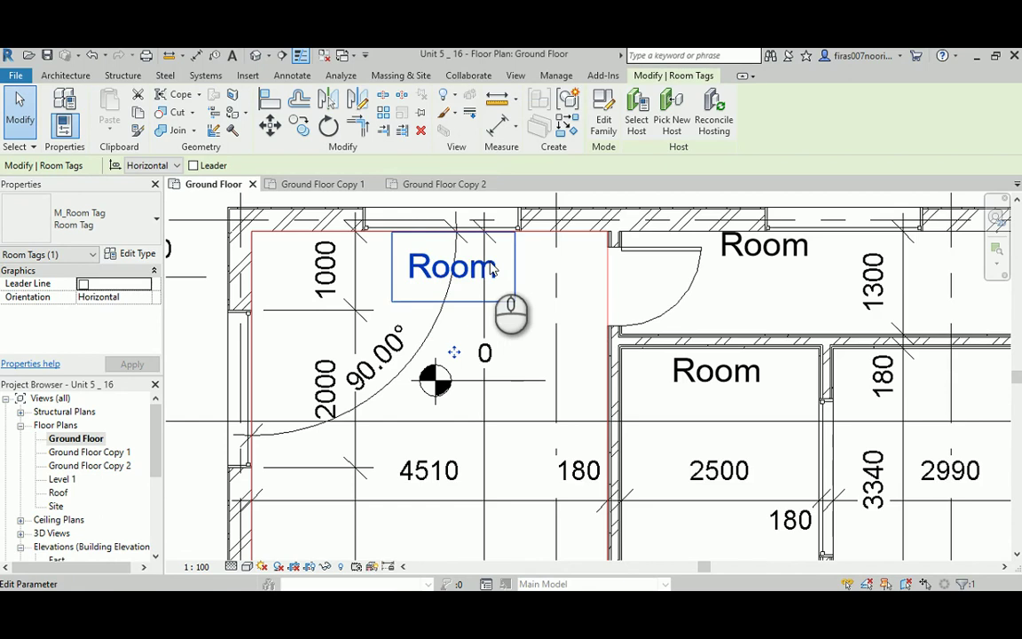
pyautogui.click(499, 268)
pyautogui.click(497, 262)
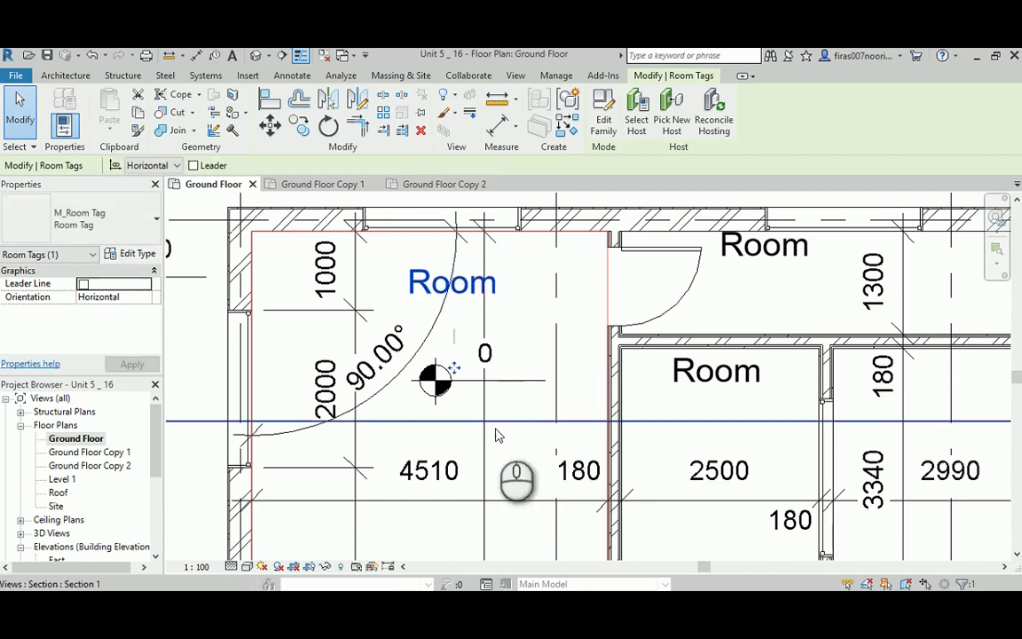
pyautogui.scroll(-2, 352, 375)
pyautogui.click(353, 417)
pyautogui.scroll(-3, 351, 417)
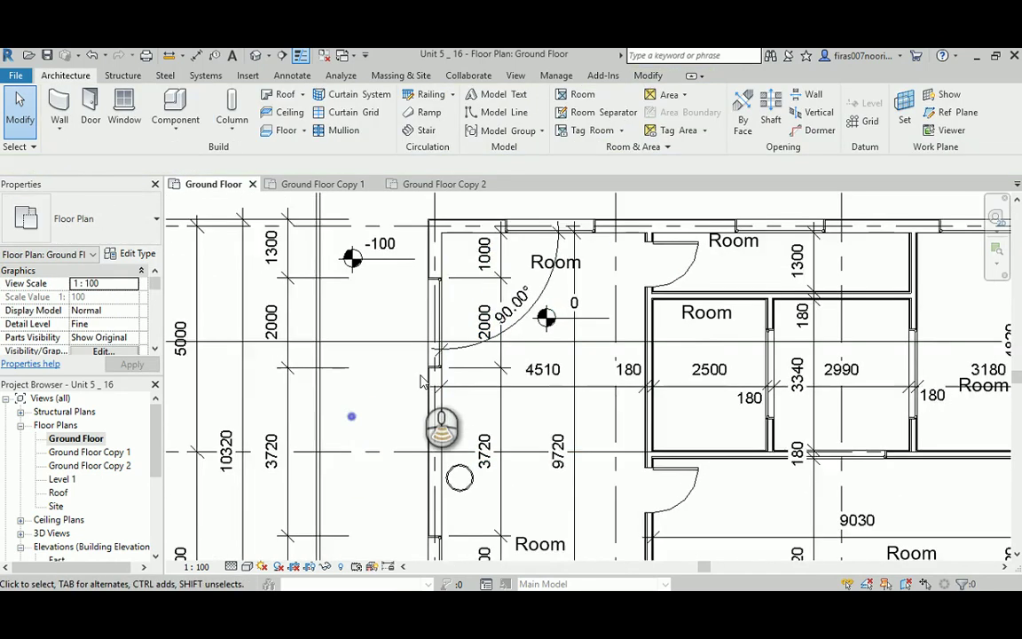
# Step: Nudge the room tags of the narrow upper room and the large central room slightly down
pyautogui.moveTo(625, 462); pyautogui.dragTo(624, 451, button='middle')
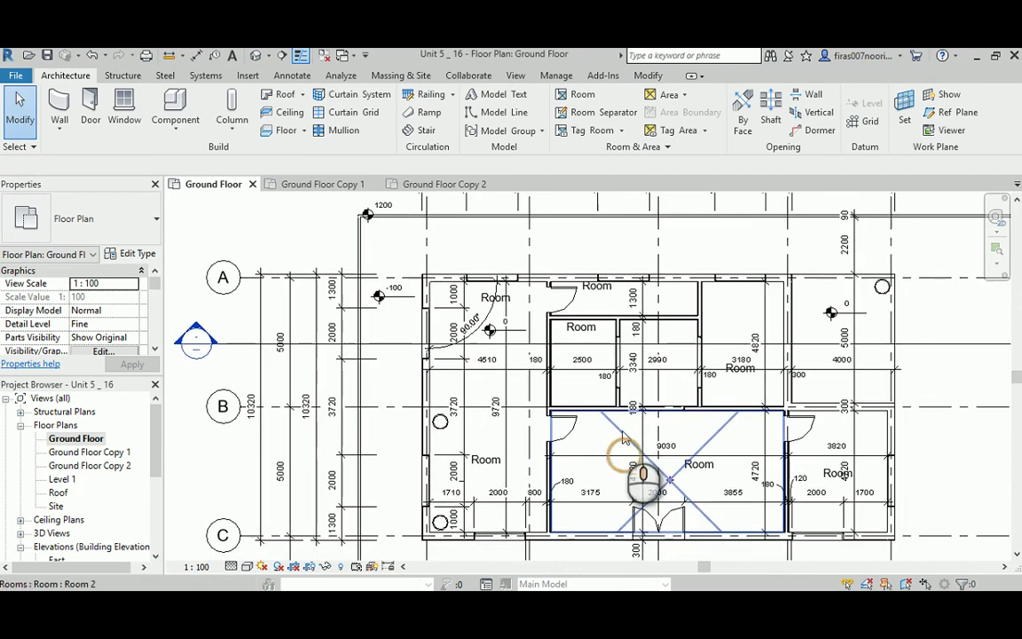
pyautogui.click(597, 289)
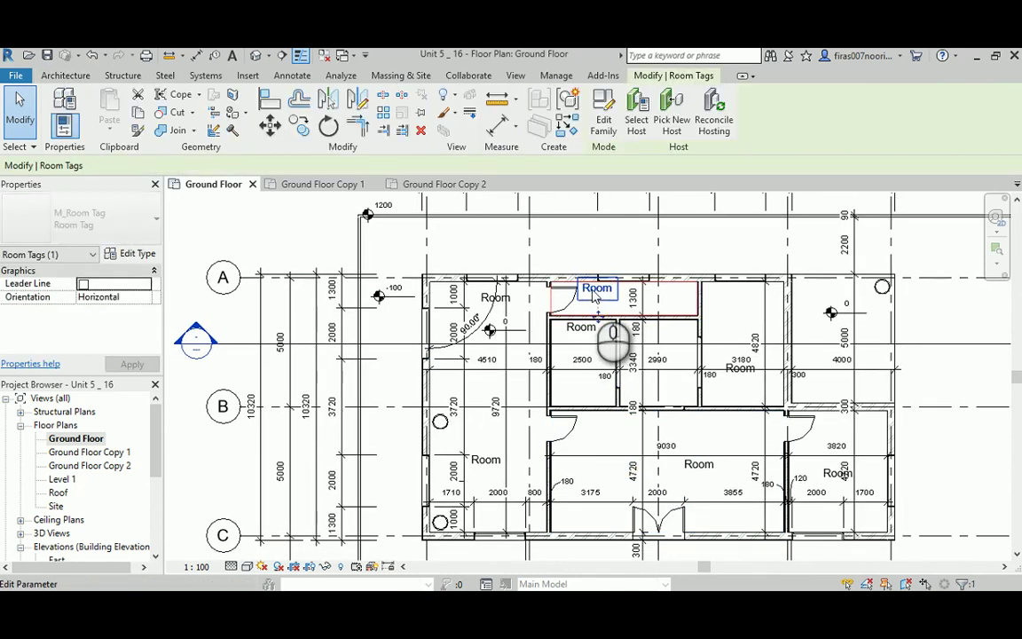
pyautogui.click(580, 255)
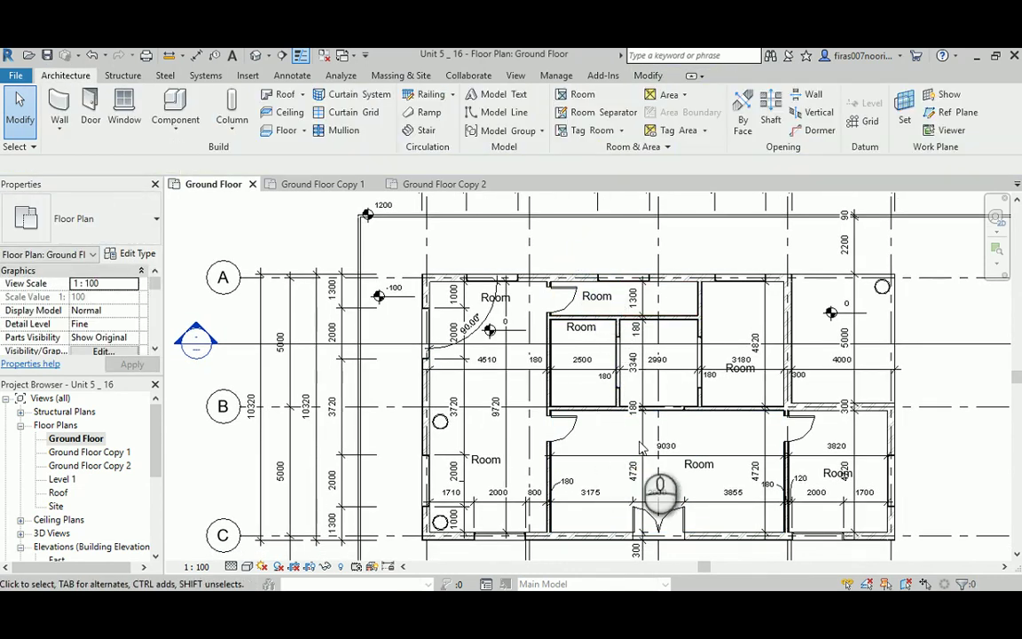
pyautogui.click(699, 465)
pyautogui.moveTo(708, 468); pyautogui.dragTo(707, 473)
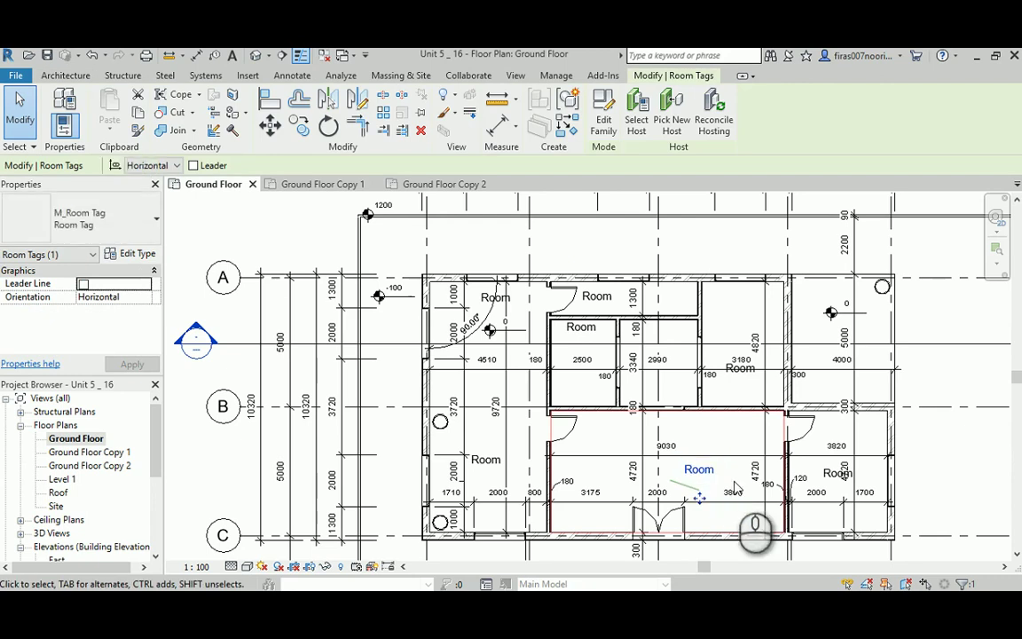
pyautogui.click(956, 461)
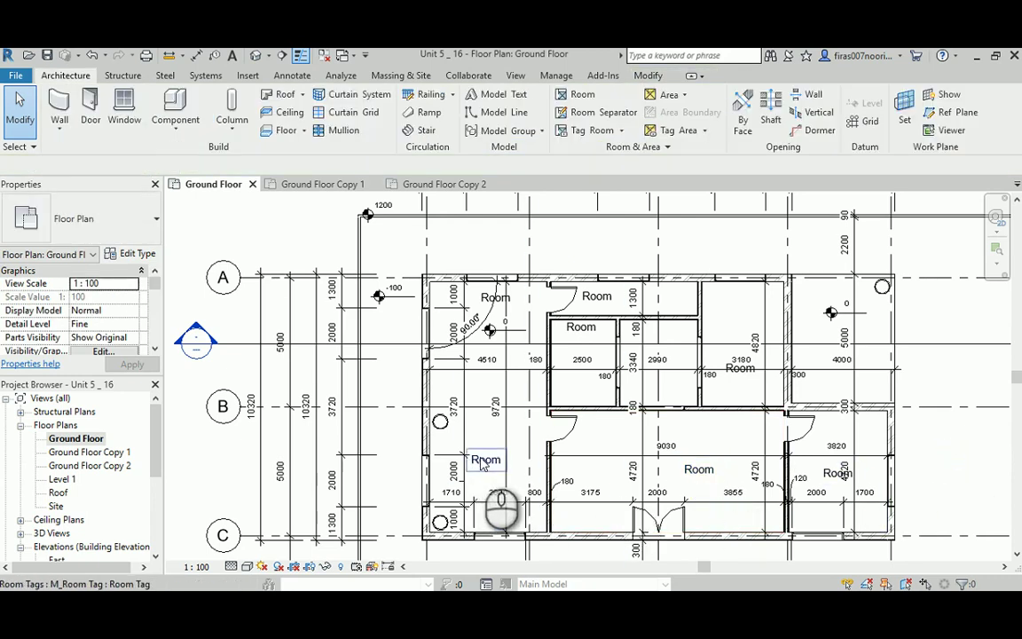
# Step: Nudge the room tag below the 3180 dimension further down, clear of the dimension line
pyautogui.moveTo(486, 460); pyautogui.dragTo(488, 460)
pyautogui.click(414, 497)
pyautogui.scroll(3, 394, 449)
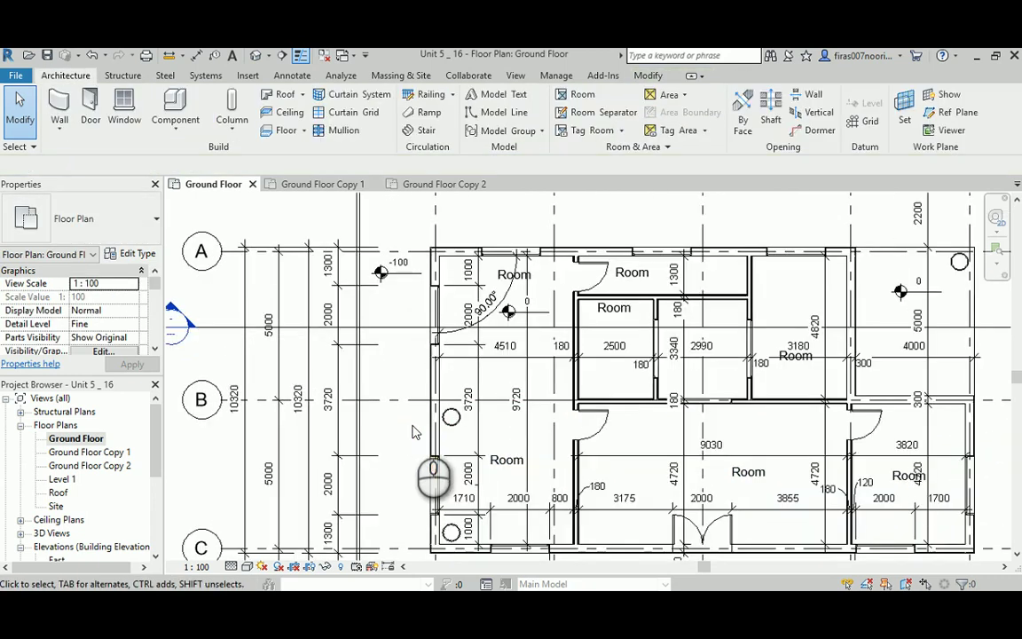
pyautogui.moveTo(414, 423); pyautogui.dragTo(417, 391, button='middle')
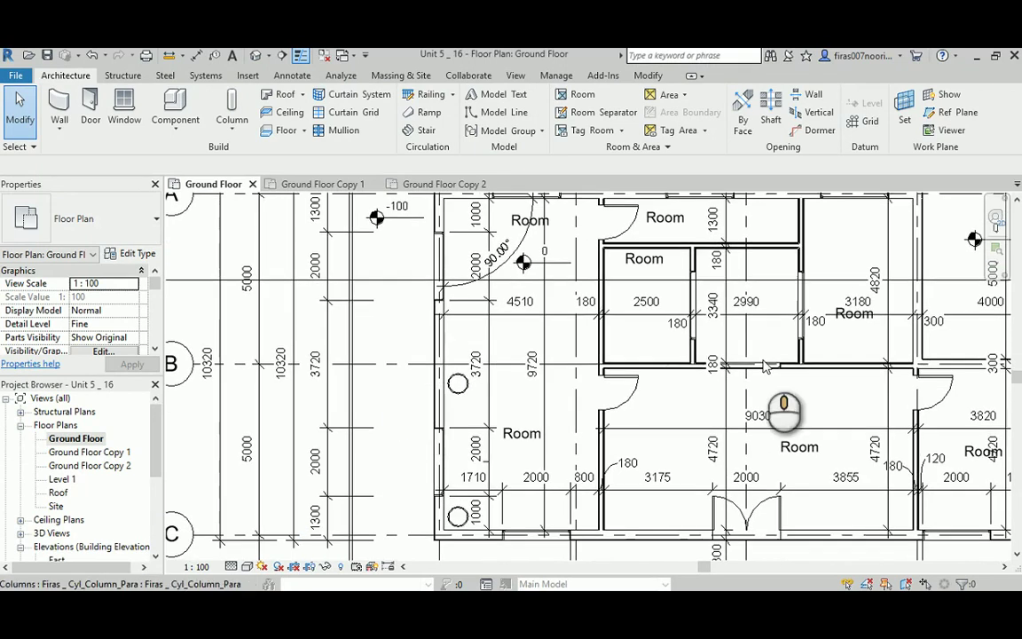
pyautogui.click(852, 324)
pyautogui.press('Up')
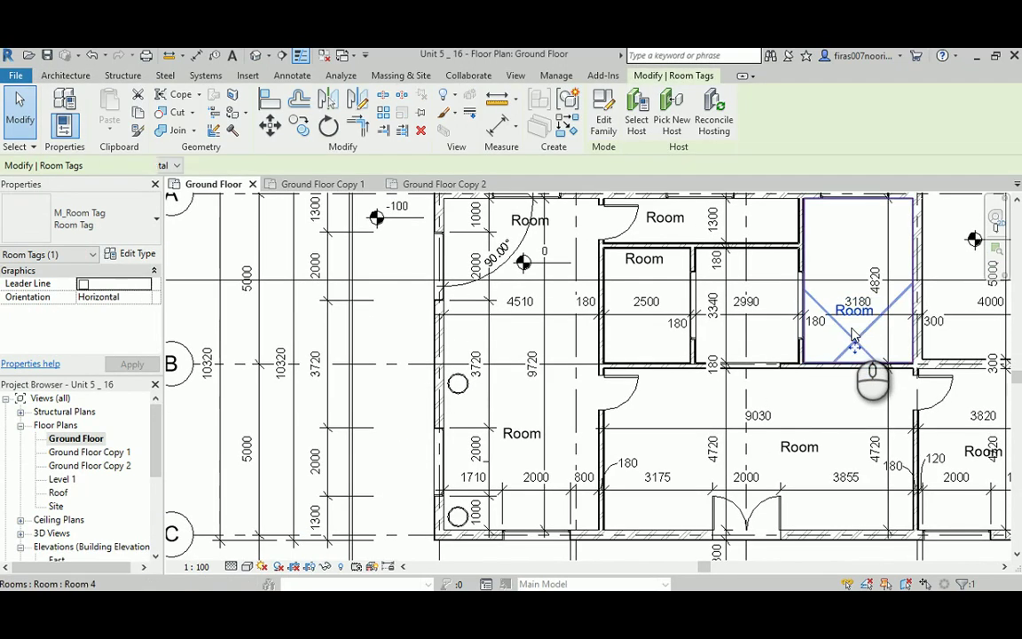
pyautogui.press('Down')
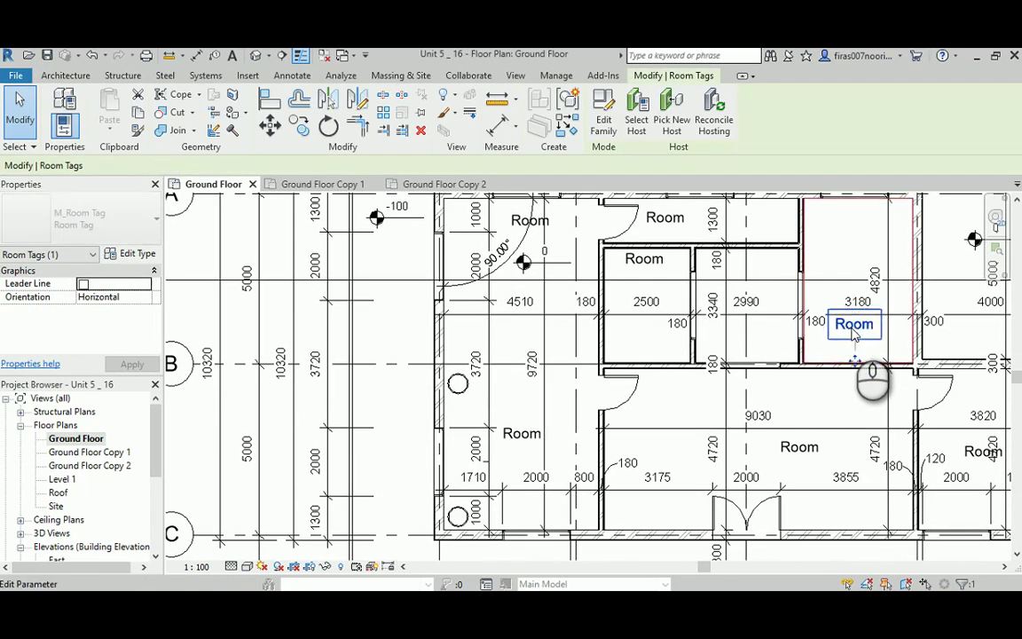
pyautogui.click(200, 296)
# Step: Open the Ground Floor Copy 1 plan for a check and delete that view from the project
pyautogui.moveTo(482, 376); pyautogui.dragTo(501, 380, button='middle')
pyautogui.scroll(-1, 499, 371)
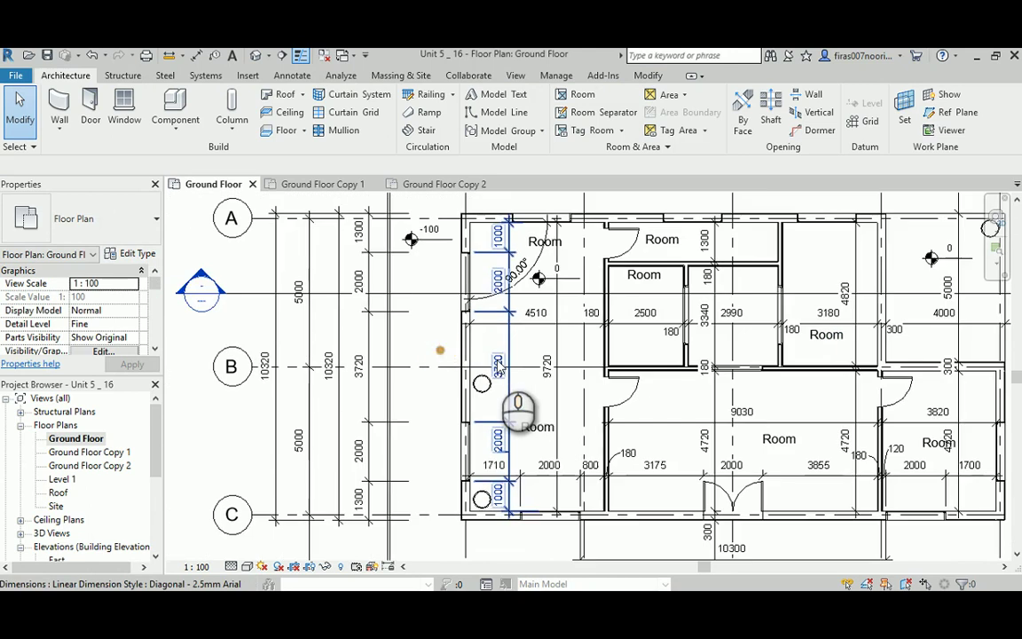
pyautogui.scroll(-1, 501, 371)
pyautogui.doubleClick(74, 452)
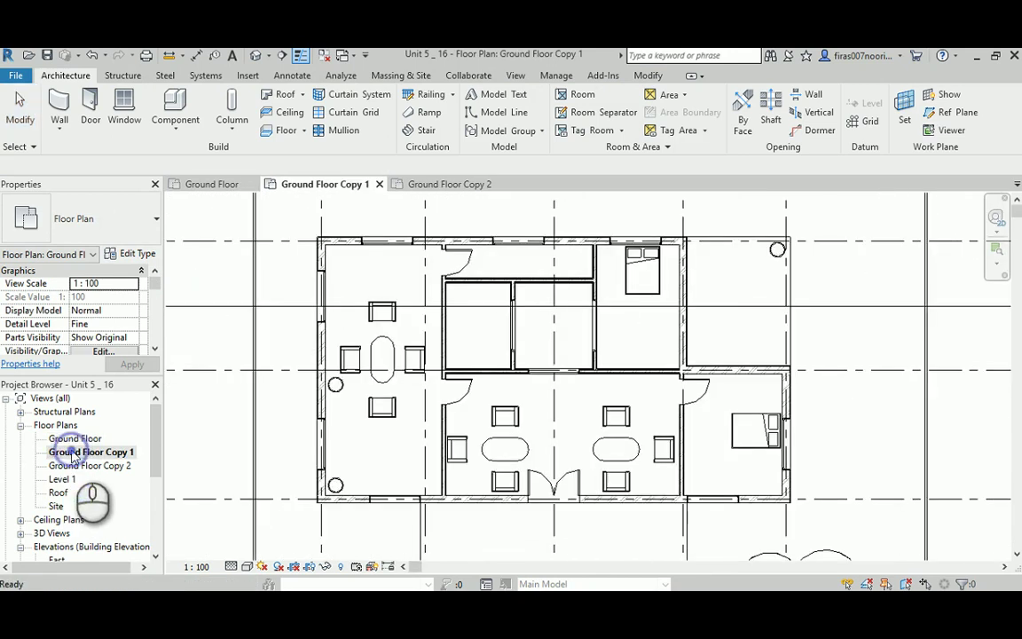
pyautogui.moveTo(522, 331); pyautogui.dragTo(565, 333, button='middle')
pyautogui.scroll(1, 565, 333)
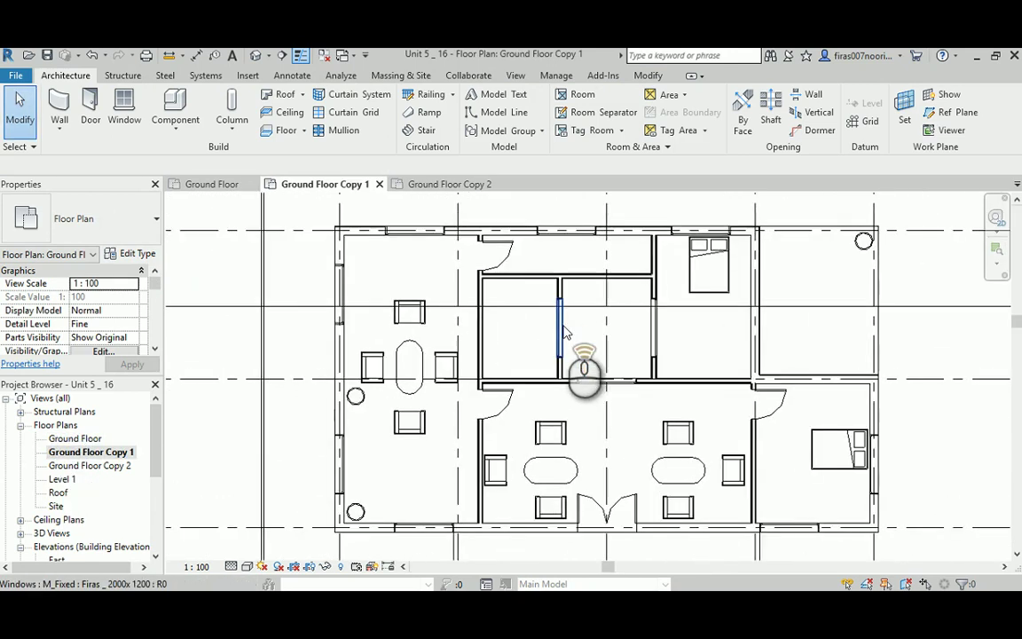
pyautogui.scroll(1, 565, 334)
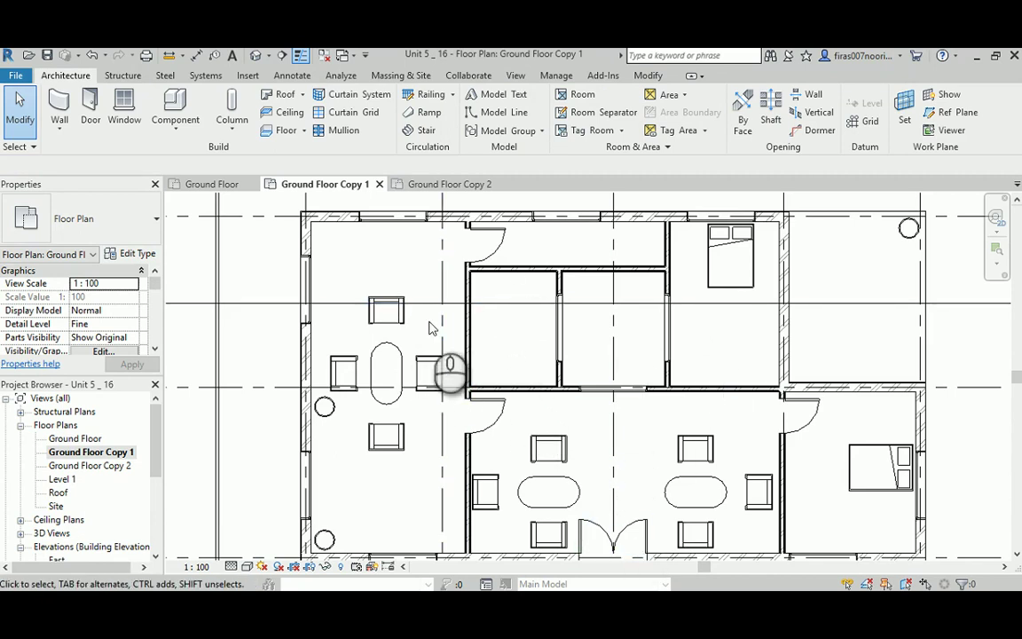
pyautogui.rightClick(99, 453)
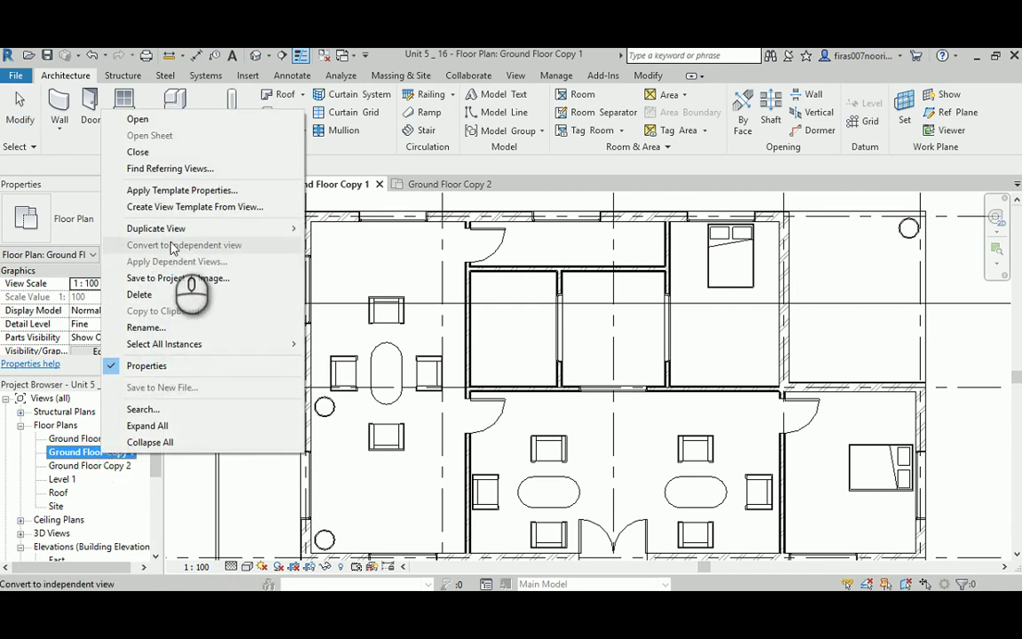
pyautogui.click(168, 296)
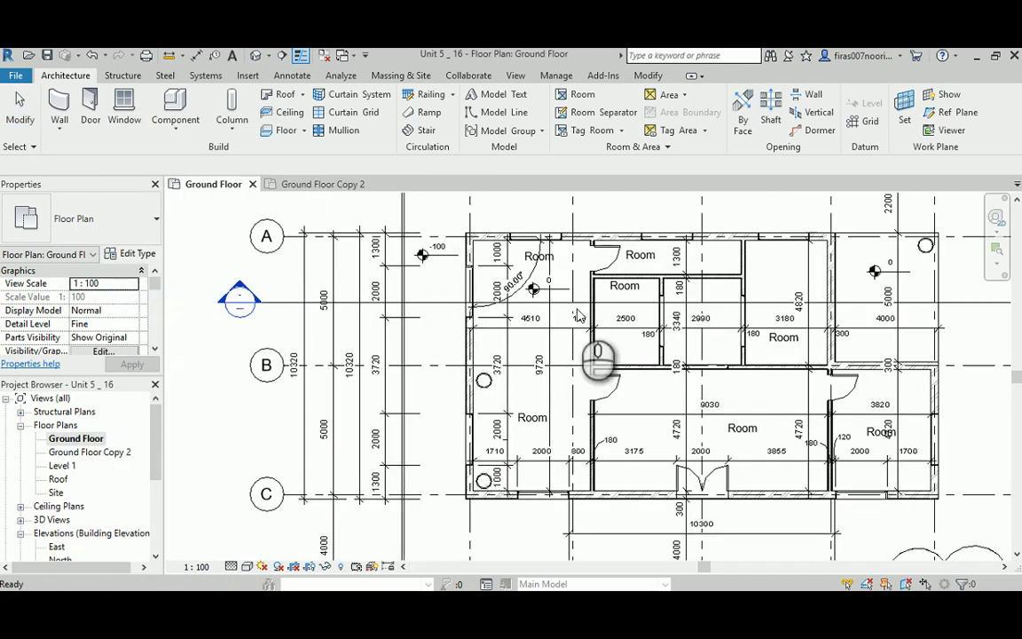
# Step: Open the Ground Floor Copy 2 plan and hide the whole Dimensions category in that view
pyautogui.doubleClick(71, 451)
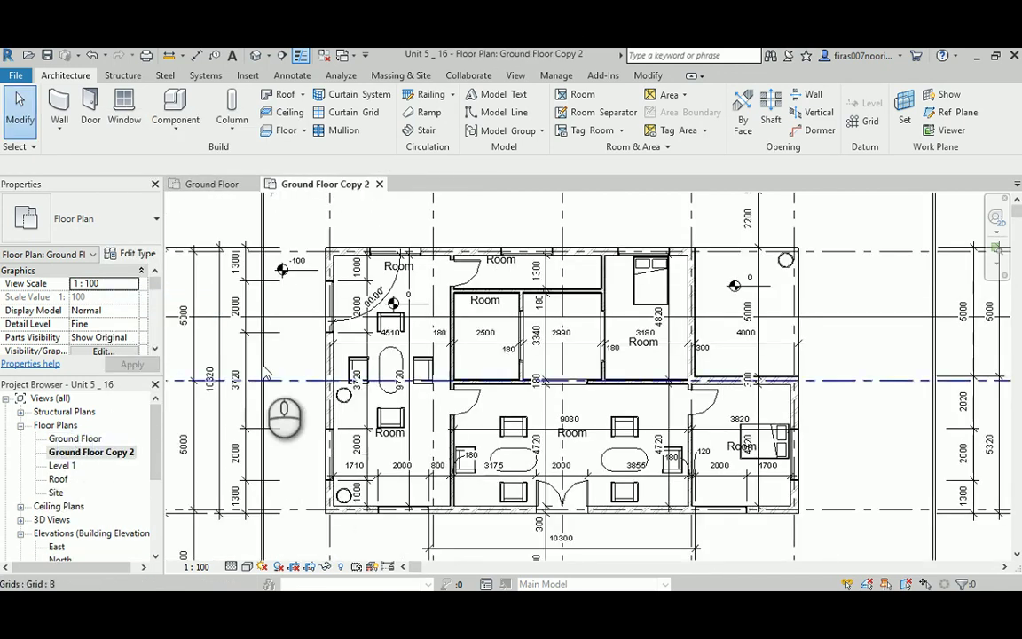
pyautogui.moveTo(280, 371); pyautogui.dragTo(358, 359, button='middle')
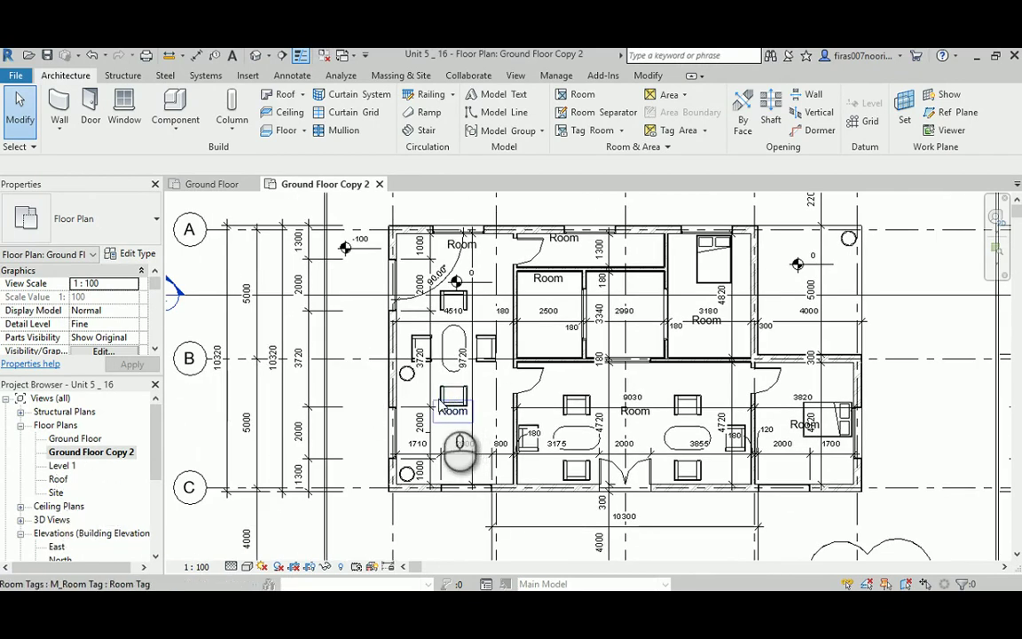
pyautogui.moveTo(433, 422); pyautogui.dragTo(506, 372, button='middle')
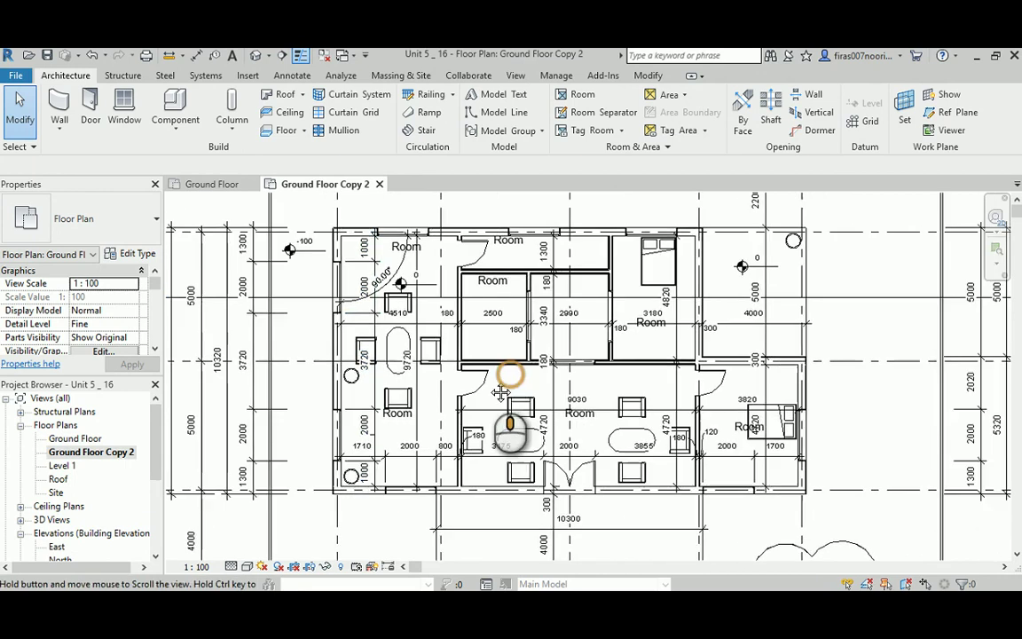
pyautogui.scroll(2, 507, 372)
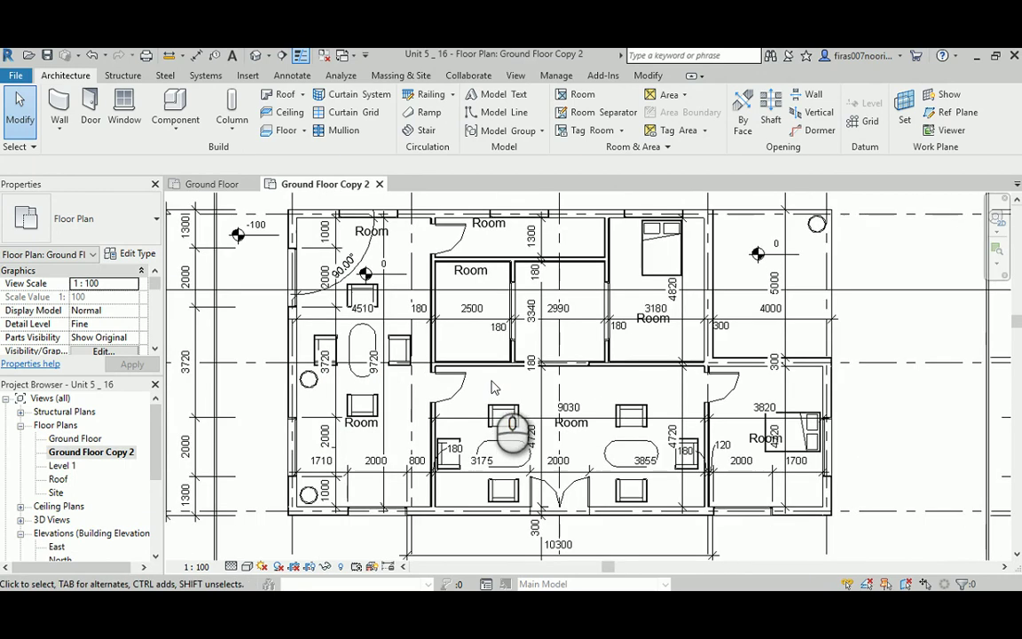
pyautogui.click(315, 304)
pyautogui.rightClick(313, 308)
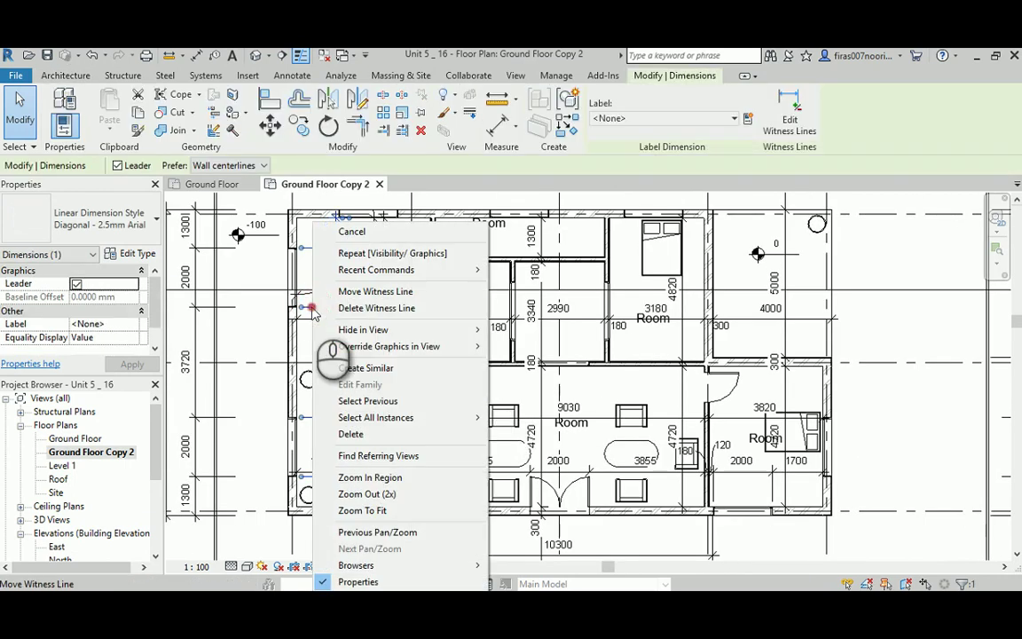
pyautogui.moveTo(339, 330)
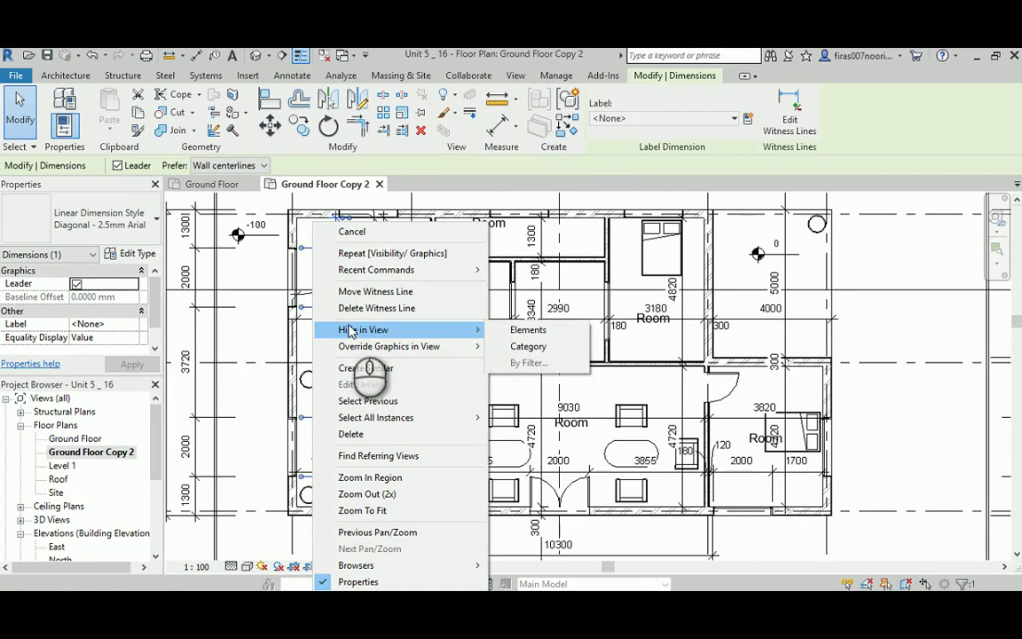
pyautogui.click(514, 346)
pyautogui.moveTo(424, 349); pyautogui.dragTo(426, 376, button='middle')
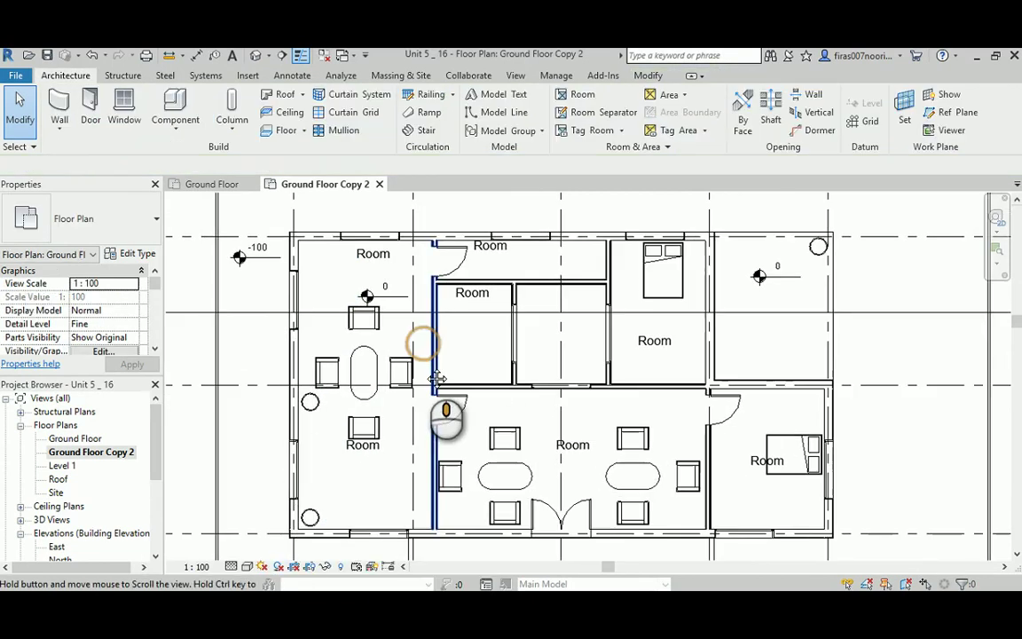
# Step: Rename the Ground Floor Copy 2 floor plan as Ground Floor_Furn
pyautogui.moveTo(483, 407); pyautogui.dragTo(570, 417, button='middle')
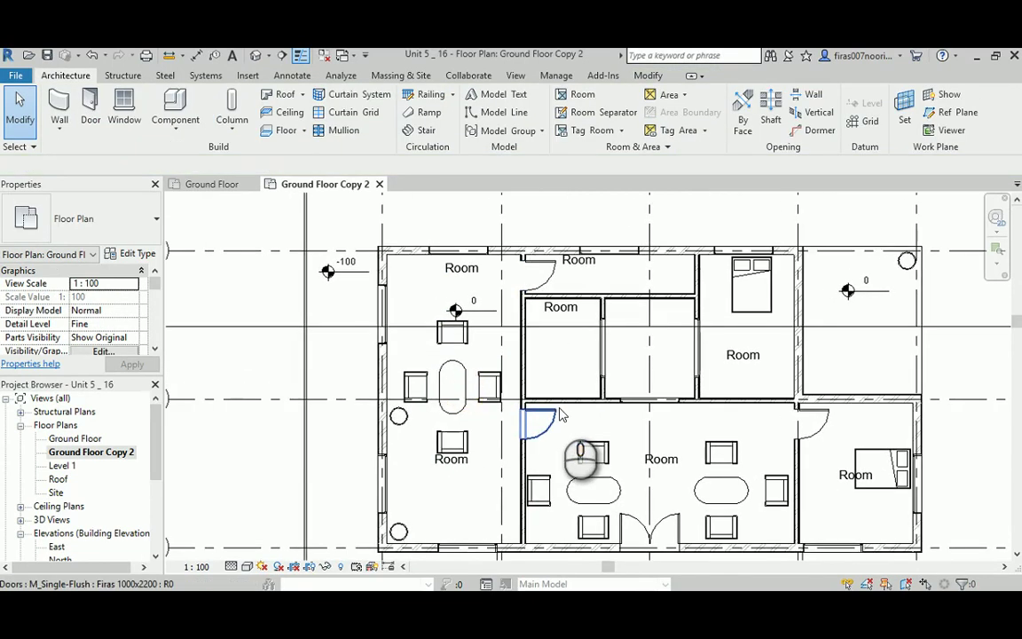
pyautogui.scroll(-1, 559, 411)
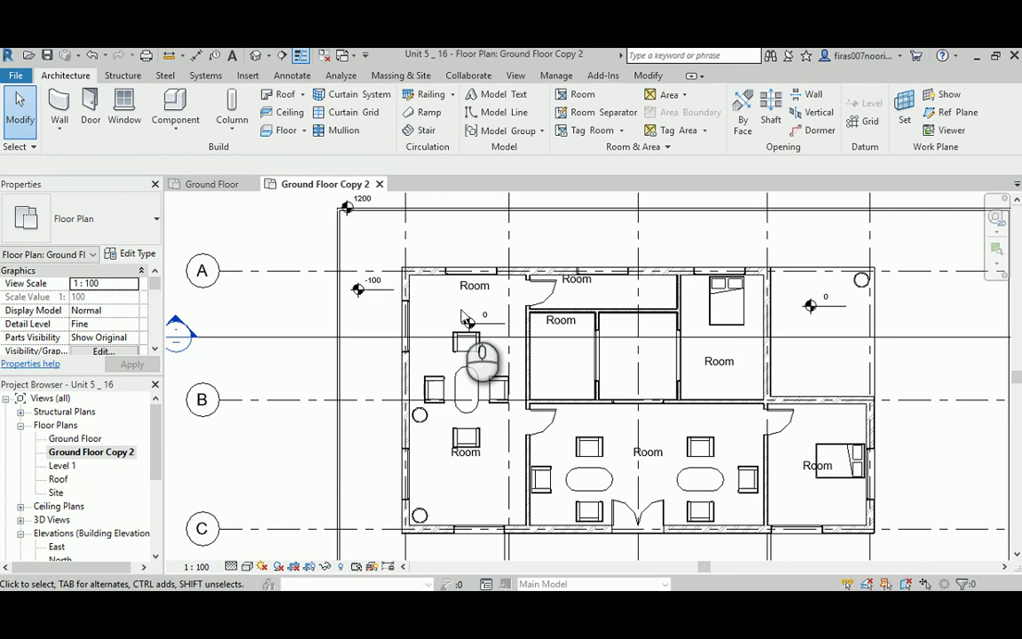
pyautogui.click(465, 467)
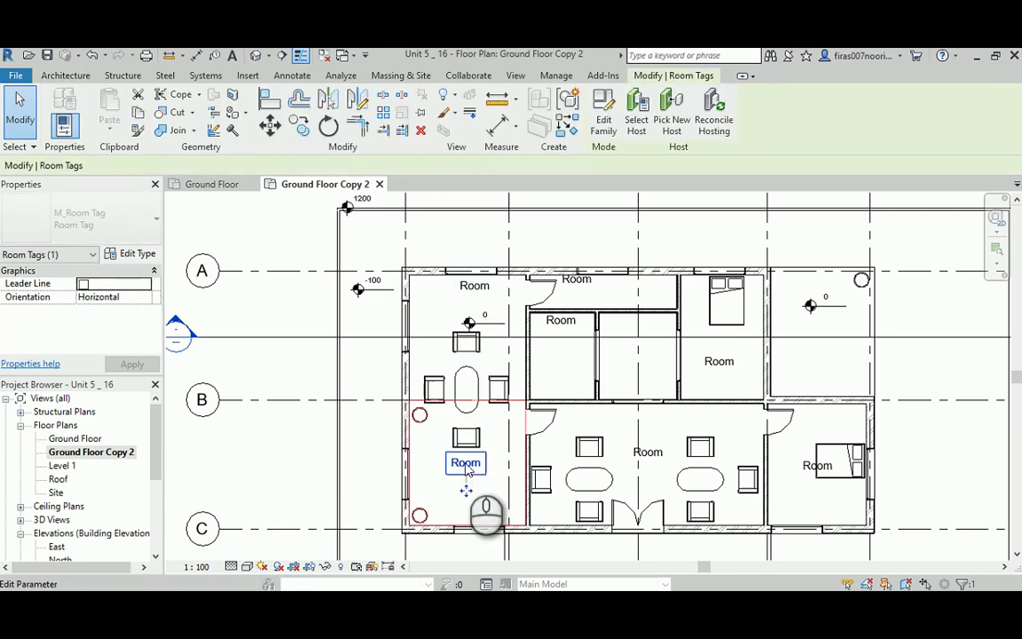
pyautogui.rightClick(98, 452)
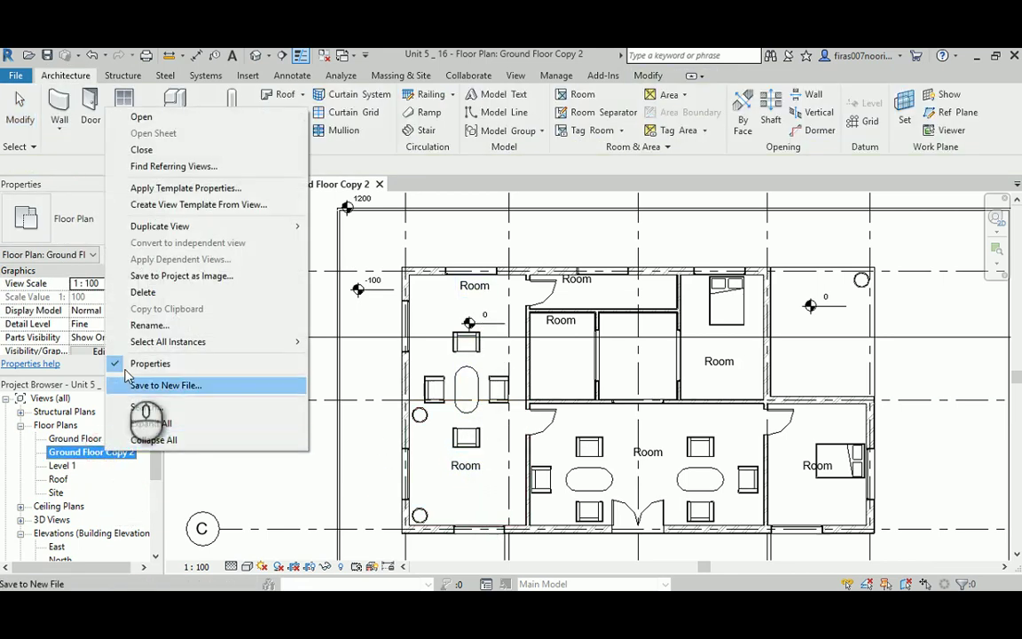
pyautogui.click(150, 325)
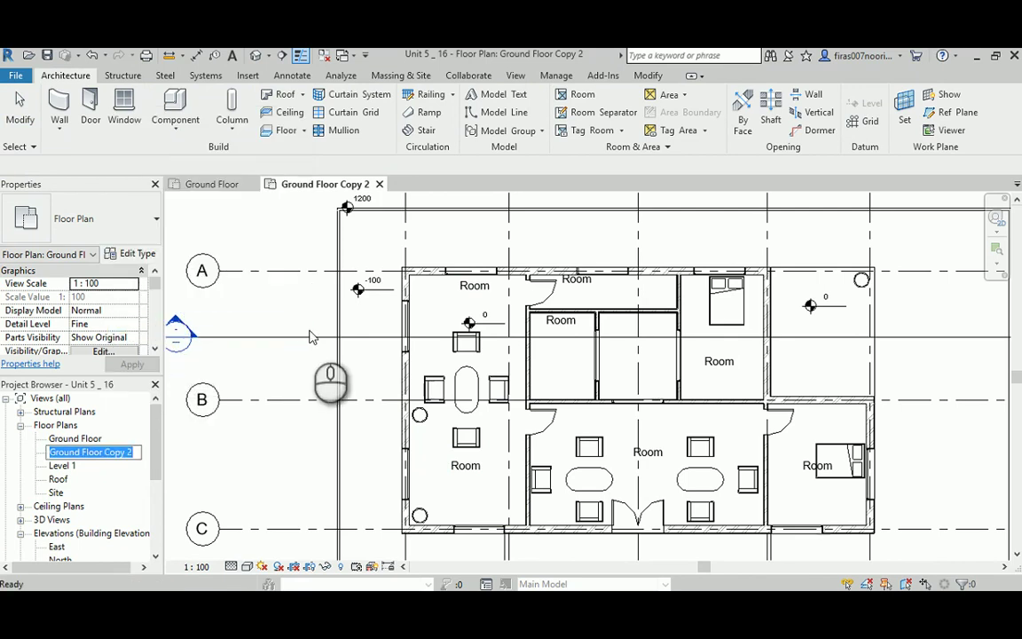
pyautogui.moveTo(102, 454); pyautogui.dragTo(162, 449)
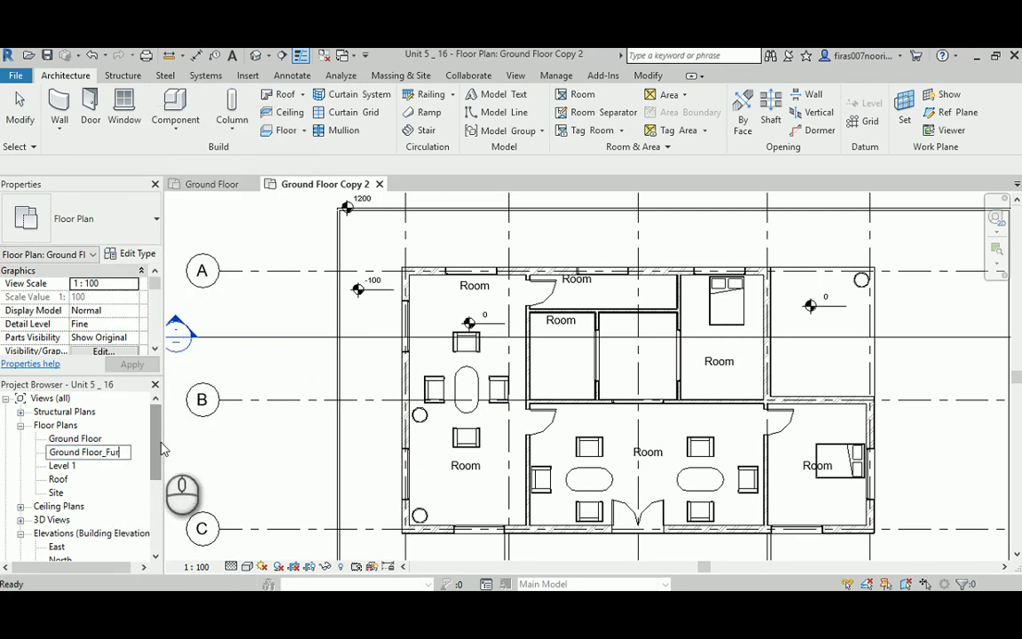
pyautogui.press('Return')
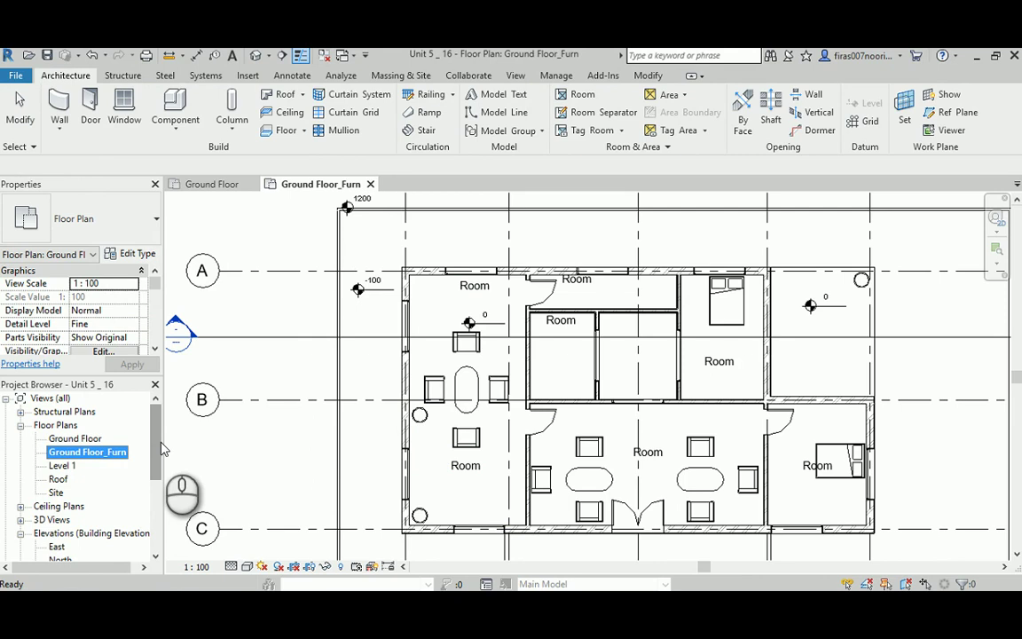
pyautogui.click(269, 449)
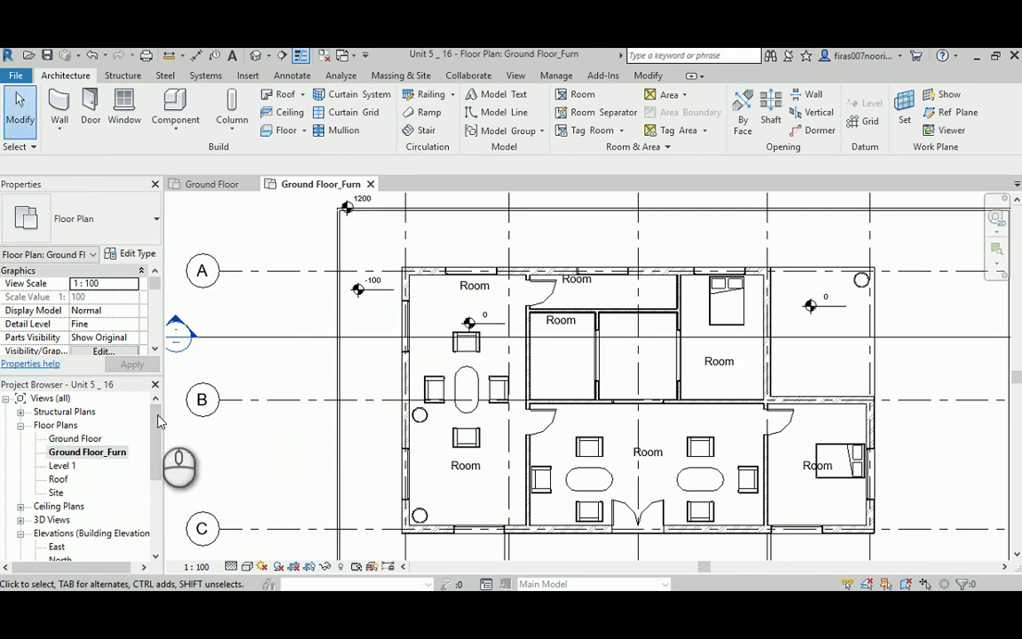
# Step: Review the Ground Floor plan, the Ground Floor_Furn plan and the Ground Floor ceiling plan one after another
pyautogui.scroll(-2, 156, 422)
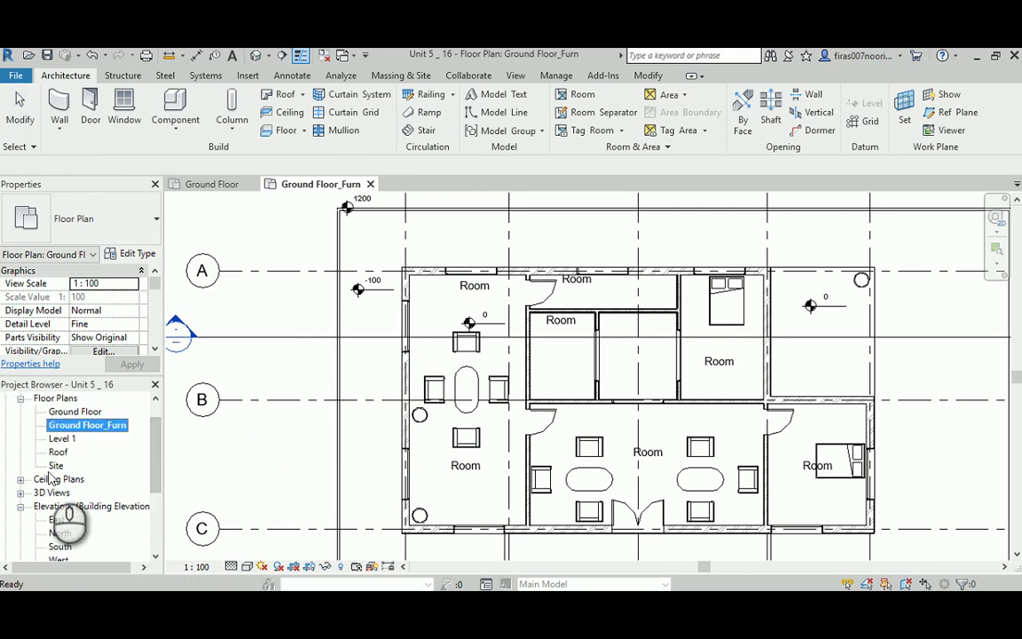
pyautogui.doubleClick(75, 411)
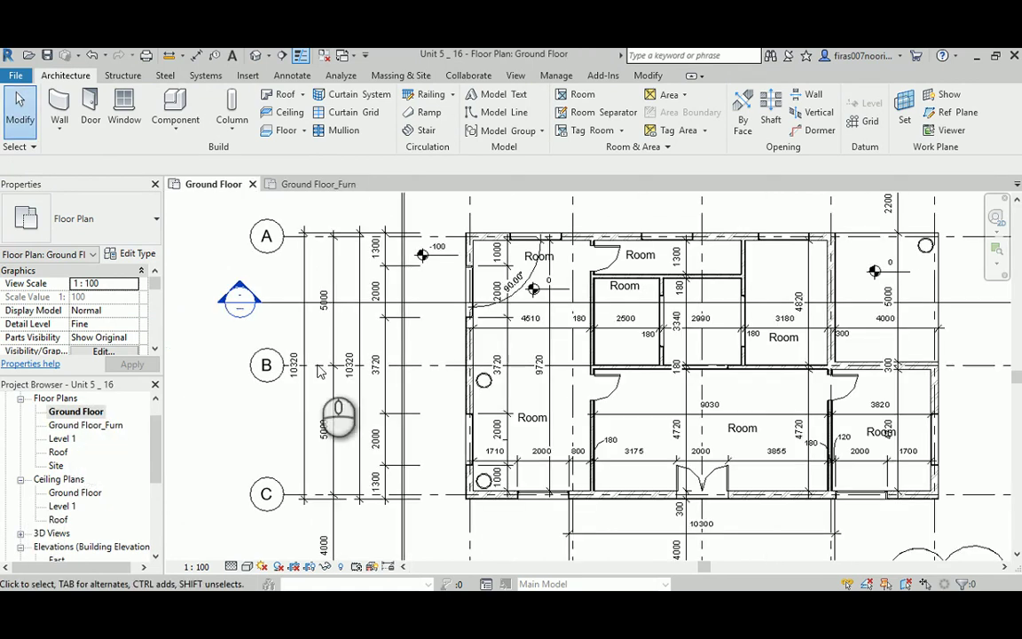
pyautogui.moveTo(469, 334); pyautogui.dragTo(460, 349, button='middle')
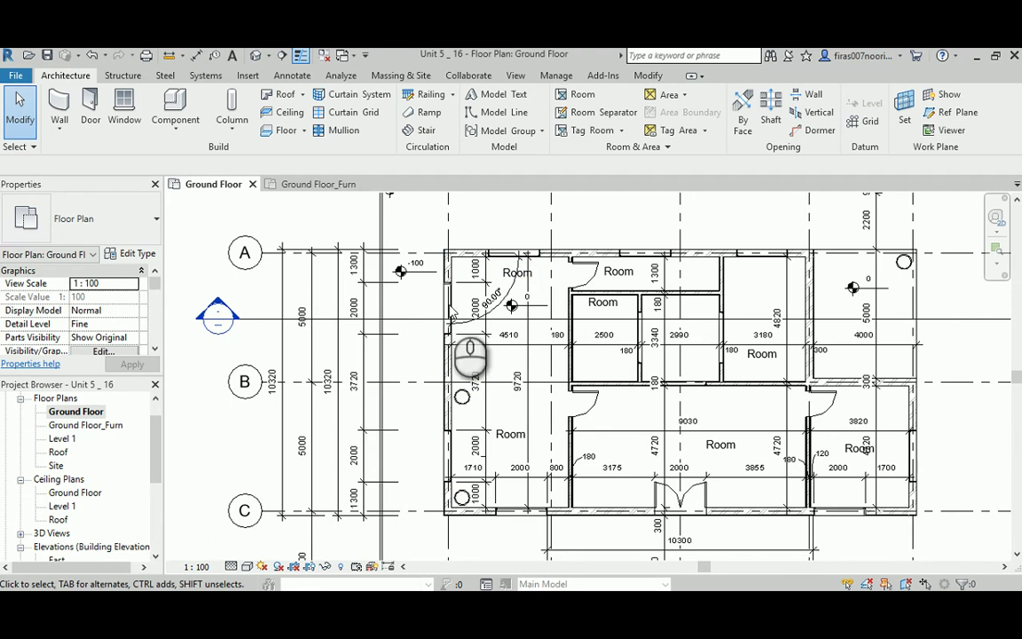
pyautogui.doubleClick(85, 425)
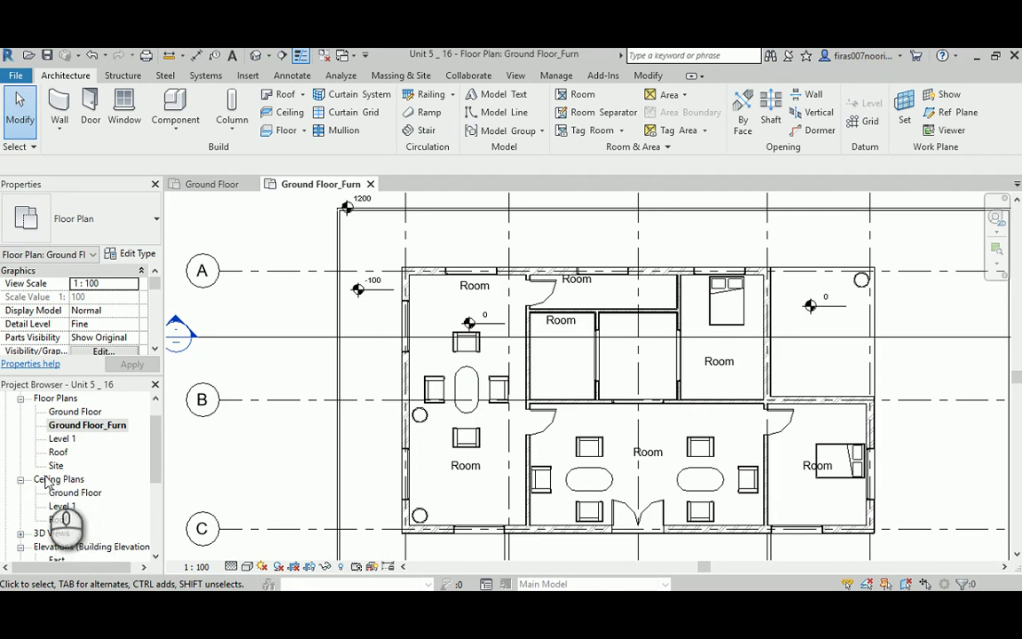
pyautogui.doubleClick(75, 493)
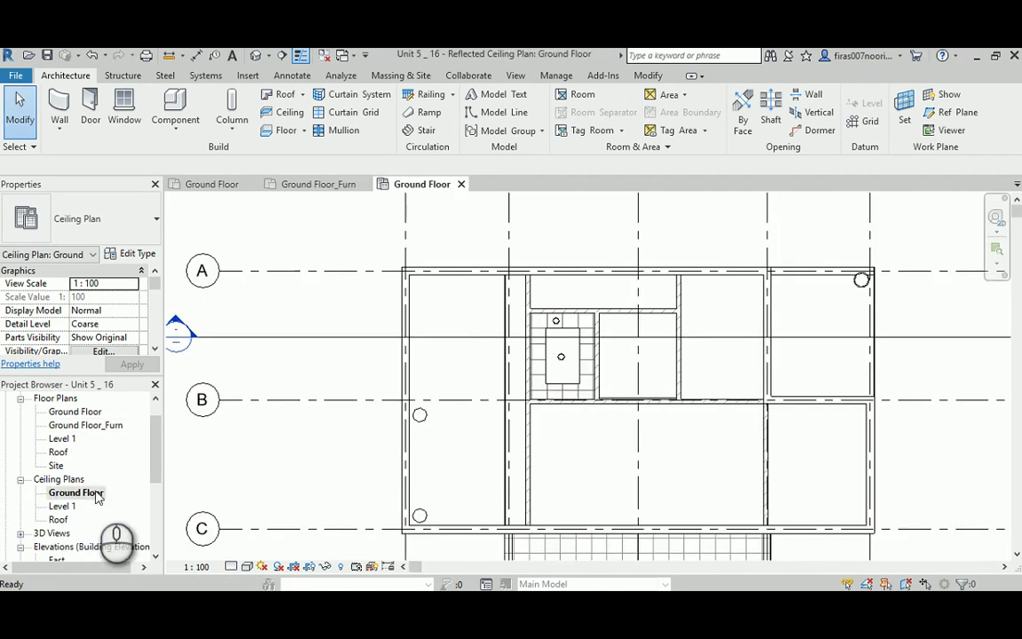
pyautogui.moveTo(639, 537); pyautogui.dragTo(615, 507, button='middle')
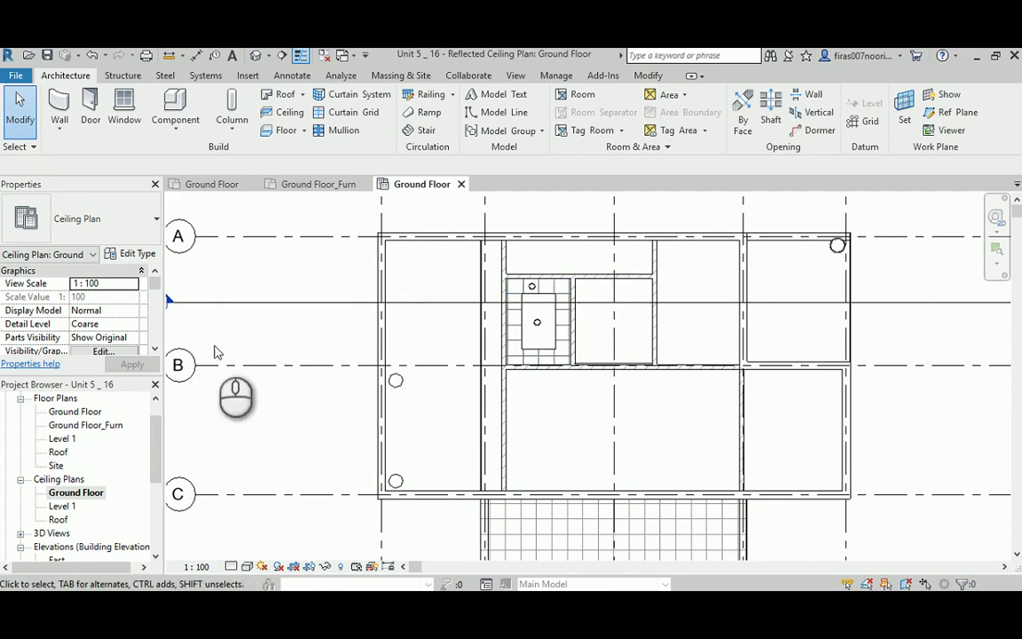
# Step: Return to the Ground Floor_Furn plan and open the cut pattern override for the Walls category in its Visibility/Graphic Overrides
pyautogui.doubleClick(100, 426)
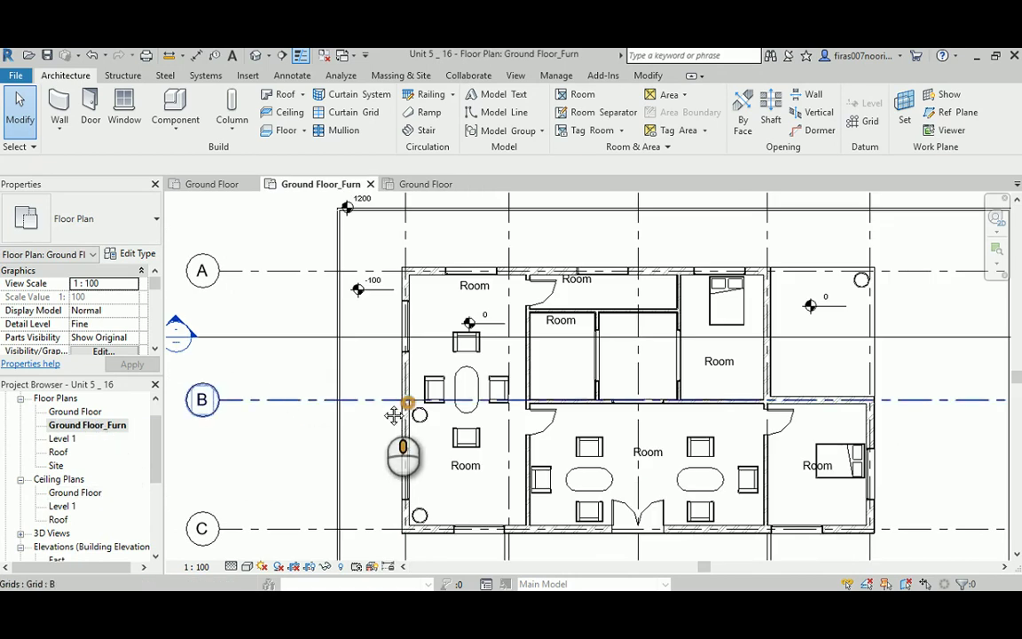
pyautogui.moveTo(394, 415); pyautogui.dragTo(349, 404, button='middle')
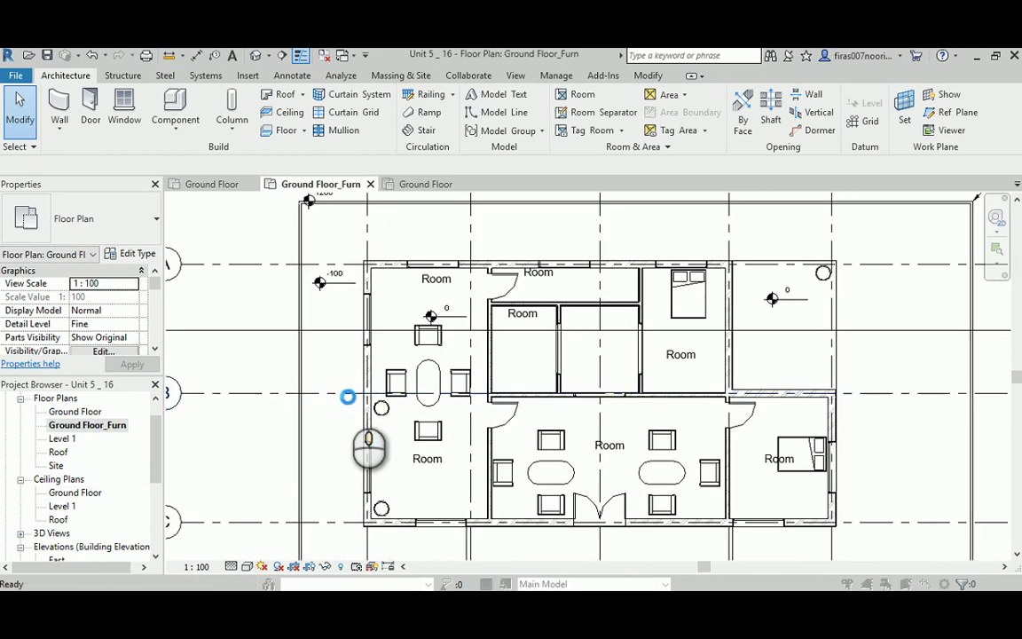
pyautogui.press('v')
pyautogui.press('v')
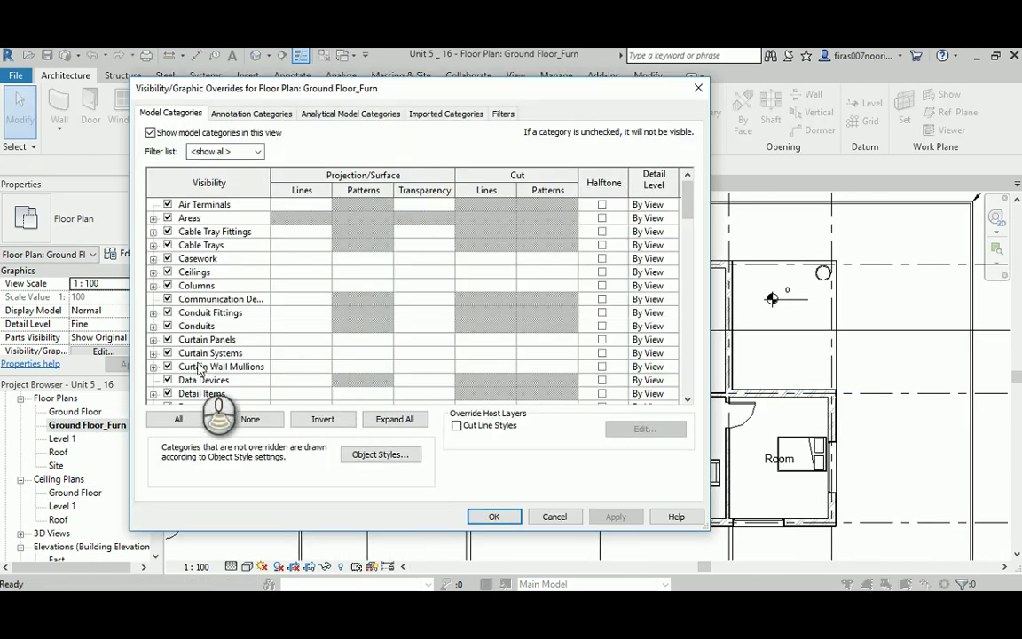
pyautogui.scroll(-3, 198, 369)
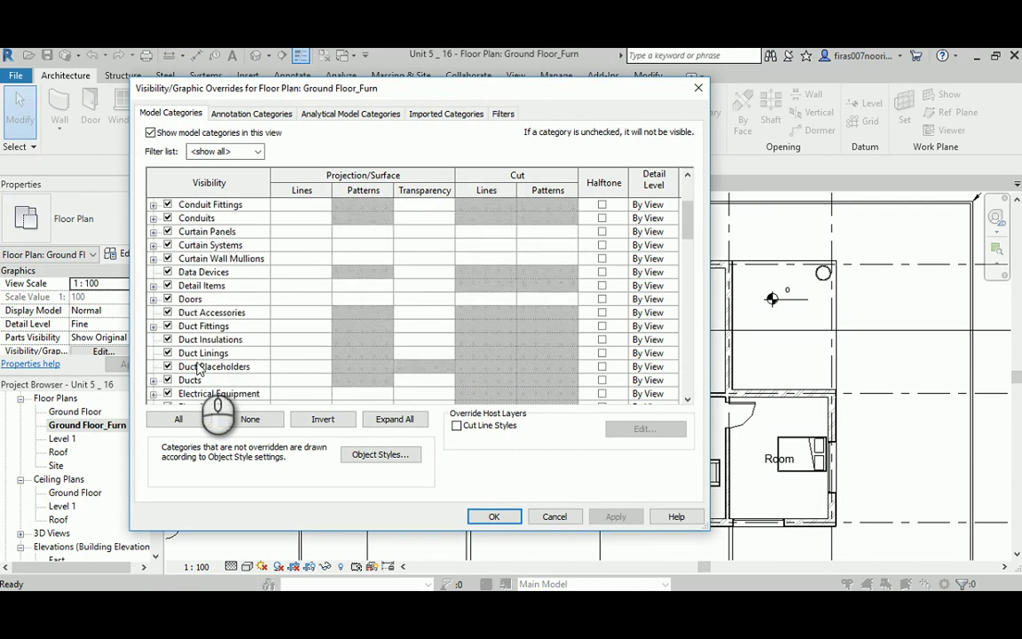
pyautogui.scroll(-4, 199, 369)
pyautogui.scroll(-10, 689, 251)
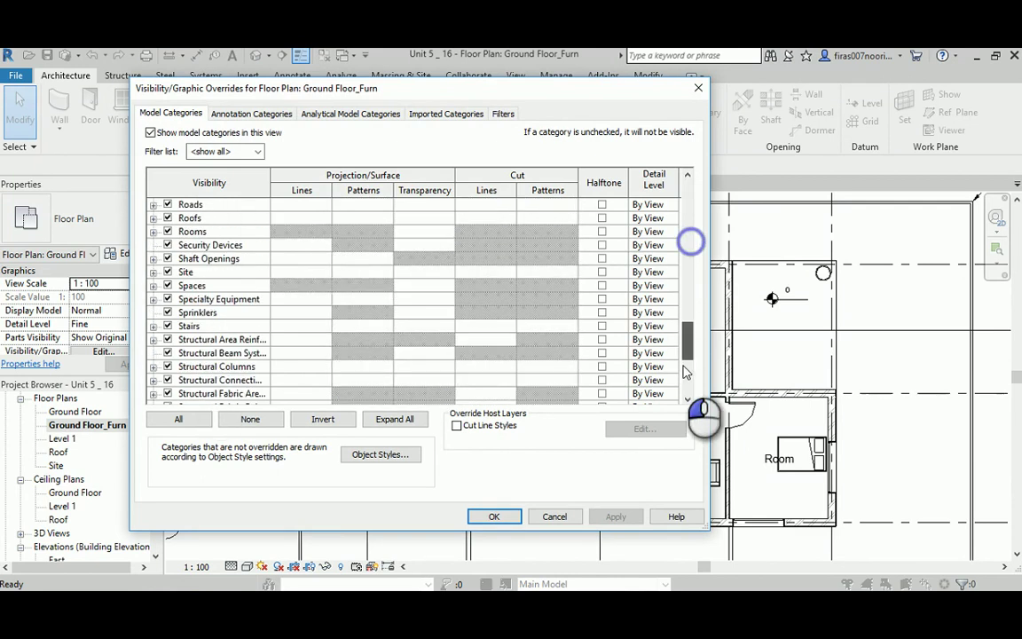
pyautogui.click(190, 366)
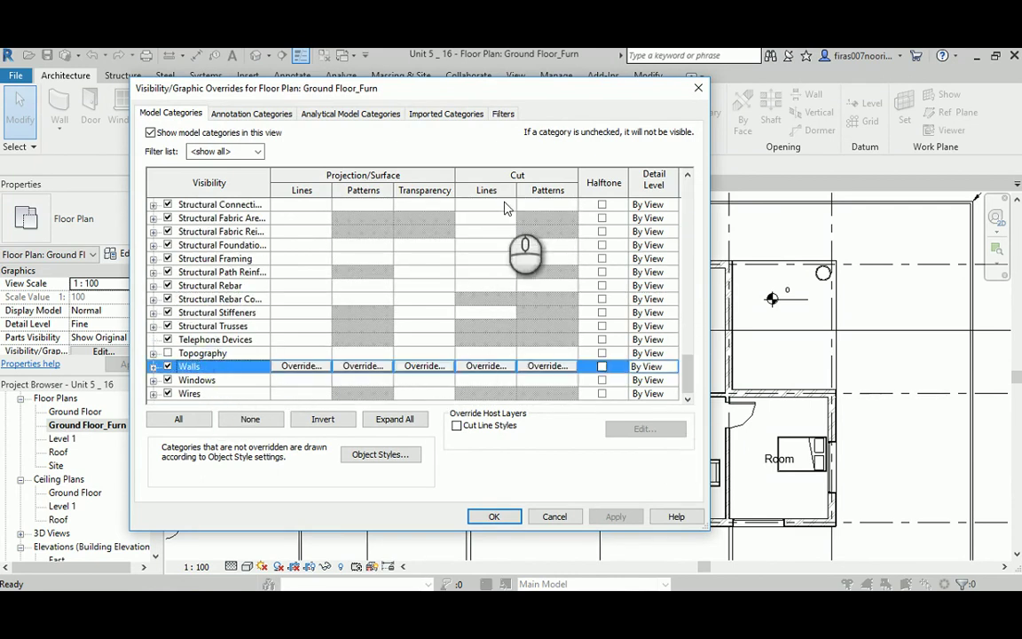
pyautogui.click(538, 371)
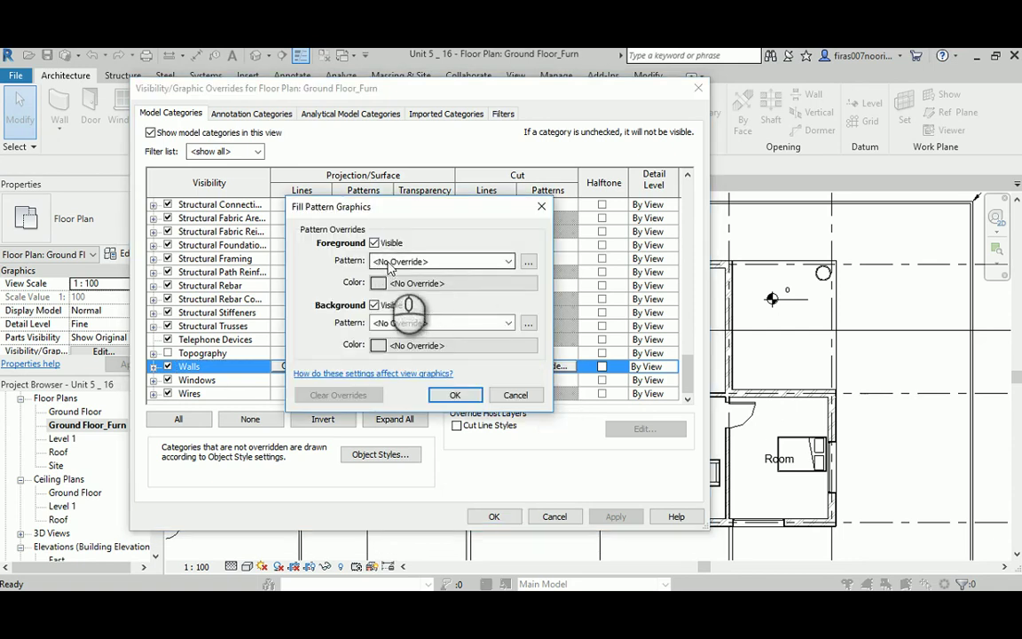
# Step: Override the walls' foreground cut pattern with a black Solid fill and apply it to the view
pyautogui.click(507, 264)
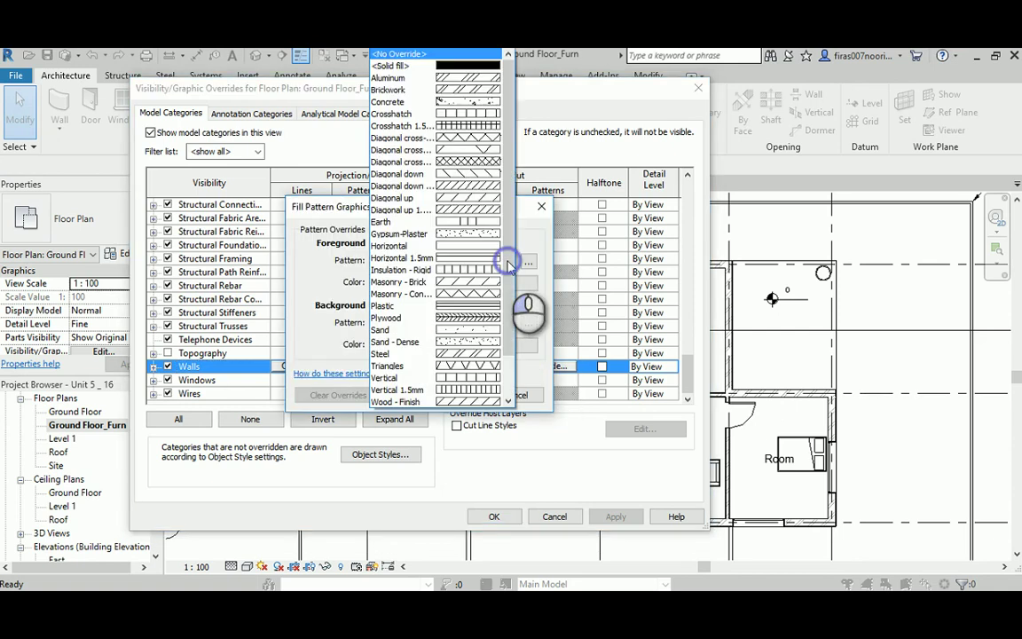
pyautogui.click(417, 69)
pyautogui.click(399, 282)
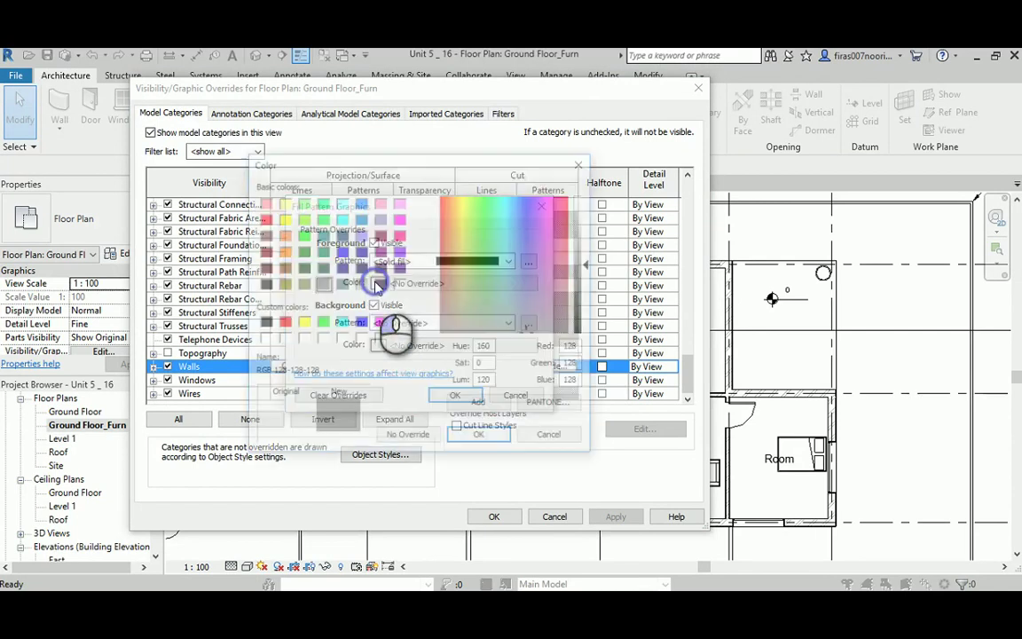
pyautogui.click(262, 322)
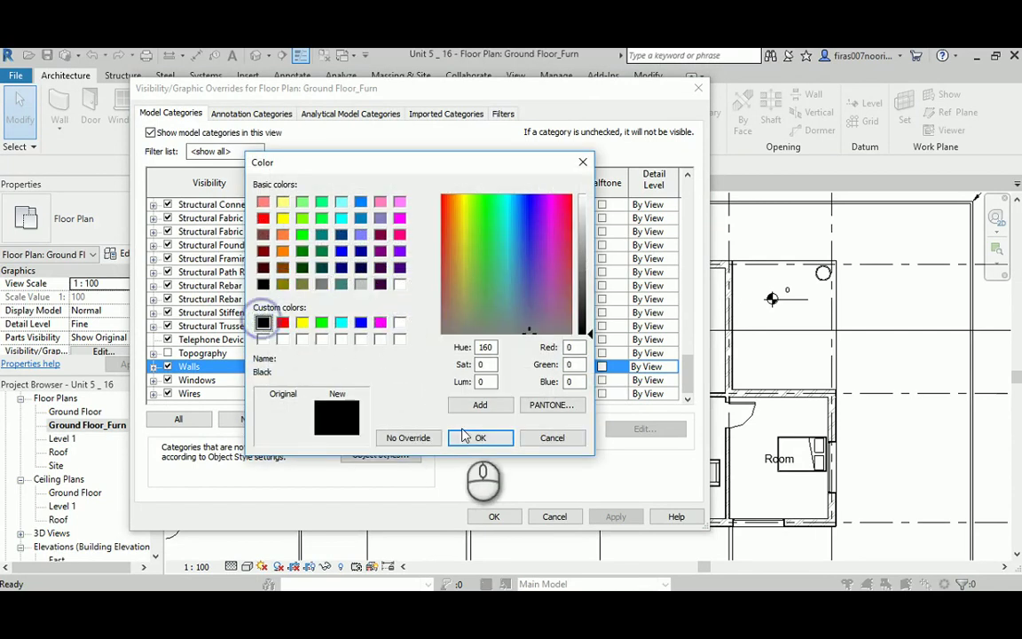
pyautogui.click(480, 437)
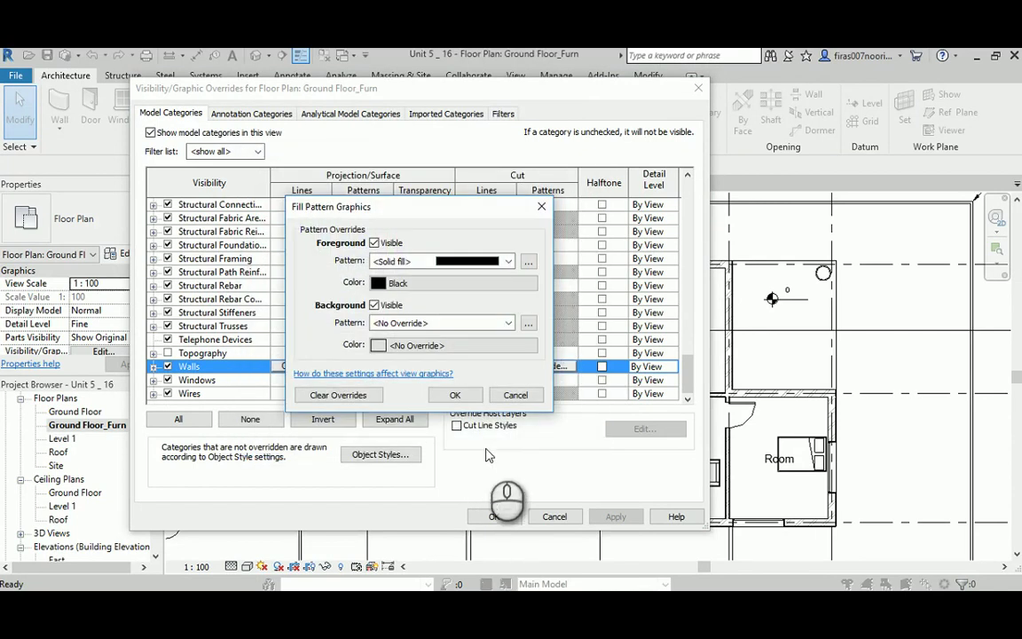
pyautogui.click(454, 393)
pyautogui.click(494, 518)
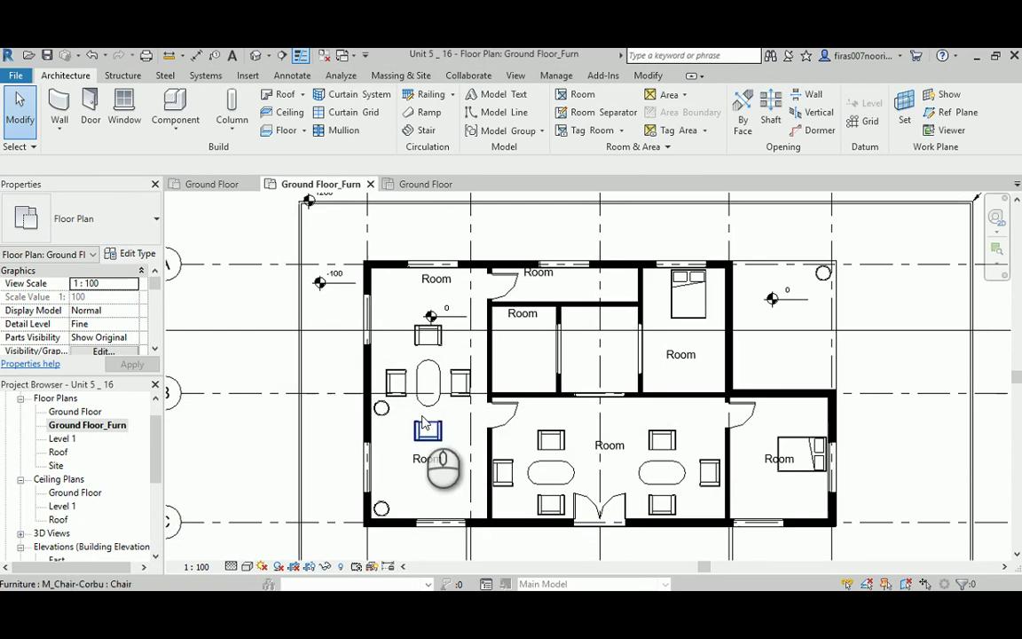
# Step: Inspect the walls in the Ground Floor_Furn plan and compare them with the exterior wall's cut pattern in the Ground Floor plan
pyautogui.moveTo(441, 422); pyautogui.dragTo(432, 417, button='middle')
pyautogui.scroll(1, 359, 398)
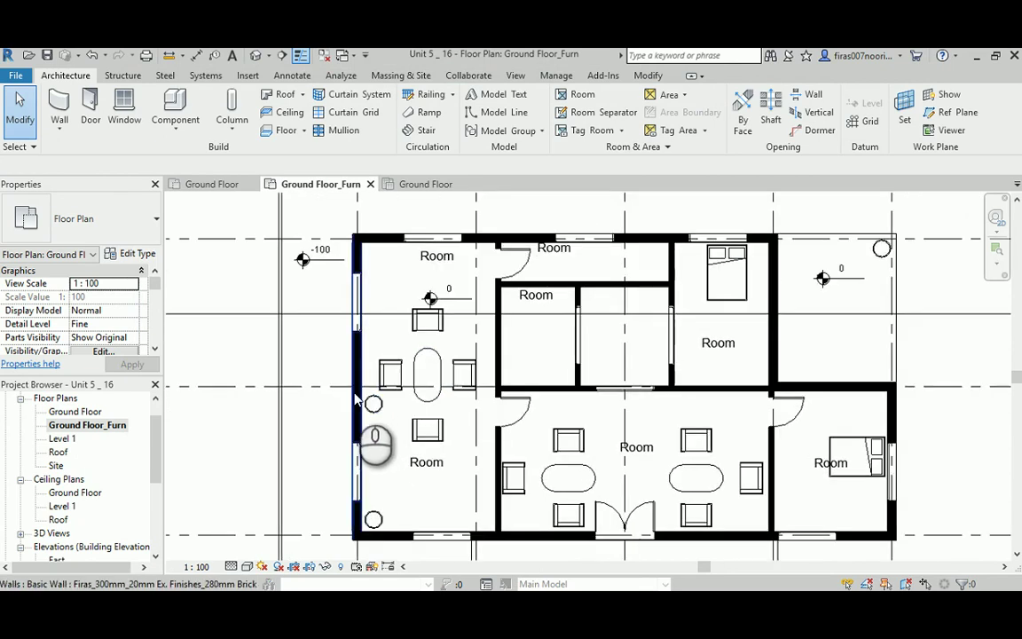
pyautogui.scroll(-1, 365, 355)
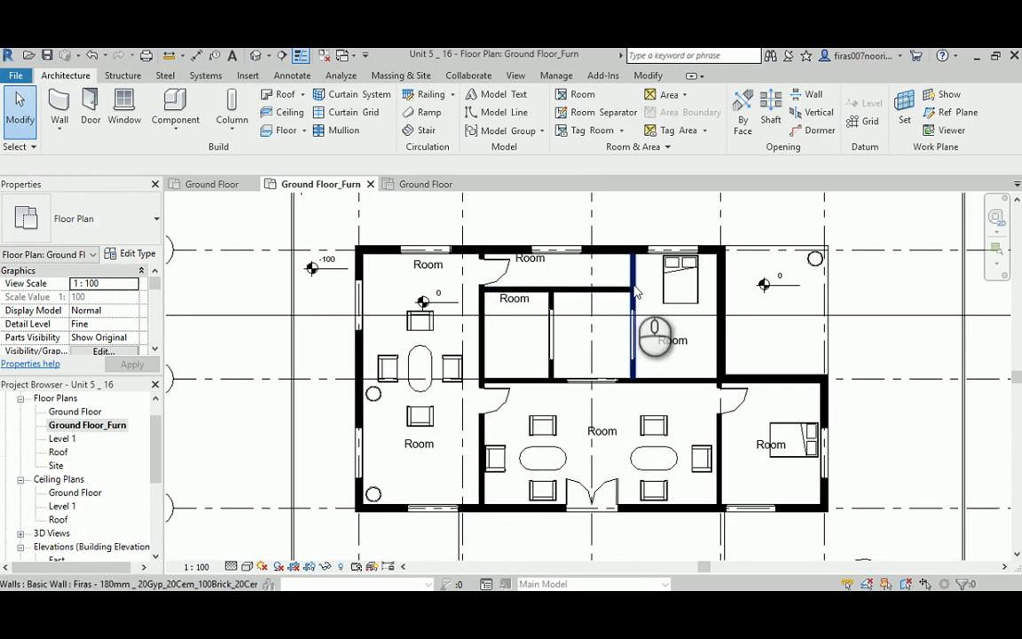
pyautogui.doubleClick(76, 412)
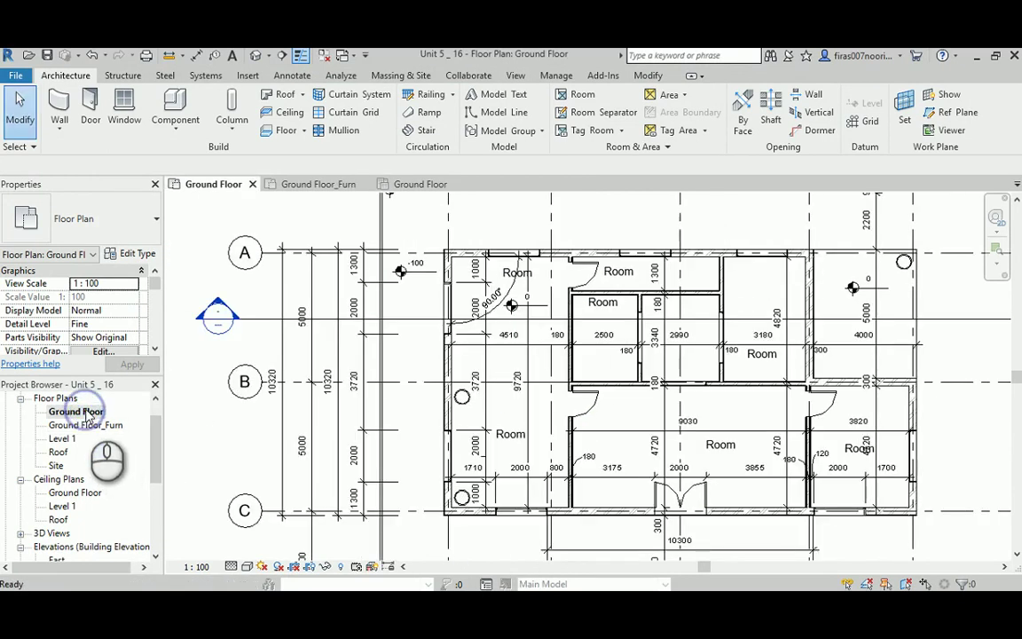
pyautogui.scroll(5, 479, 353)
pyautogui.scroll(2, 471, 364)
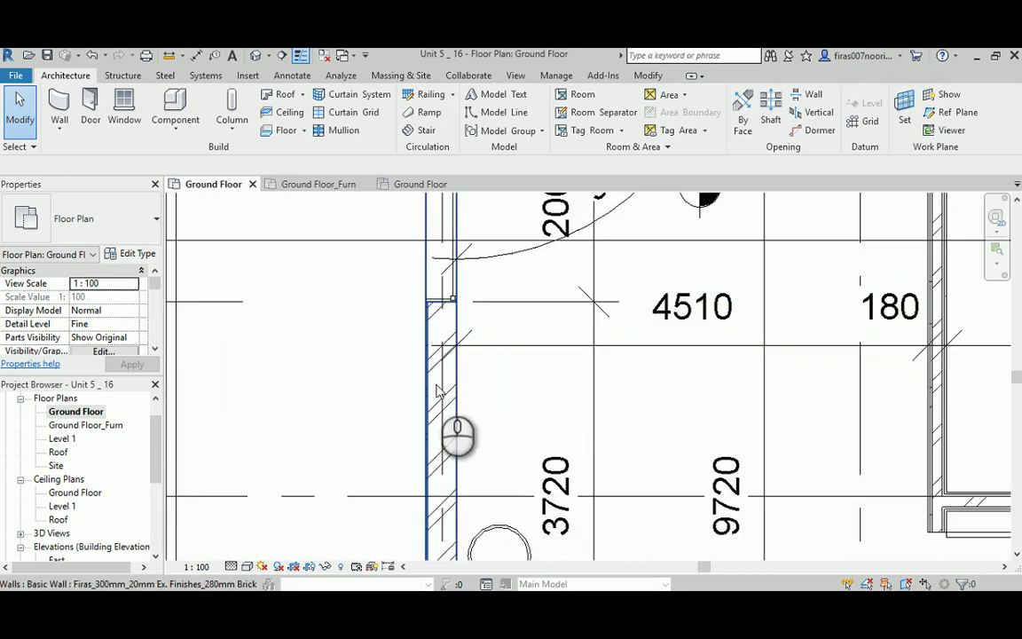
pyautogui.scroll(2, 417, 395)
pyautogui.scroll(-6, 515, 424)
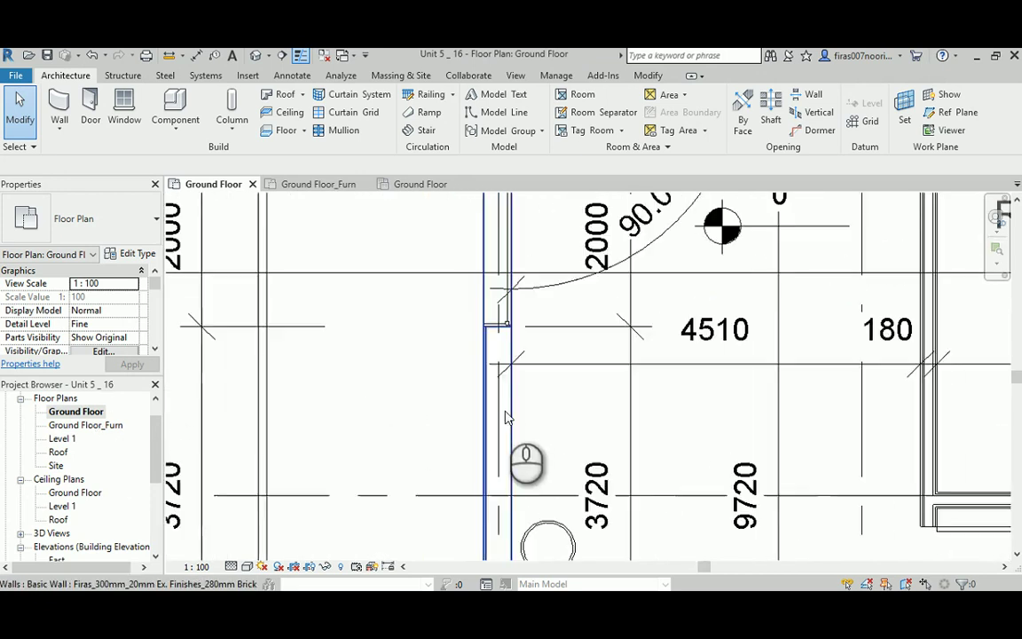
pyautogui.moveTo(627, 430); pyautogui.dragTo(602, 405, button='middle')
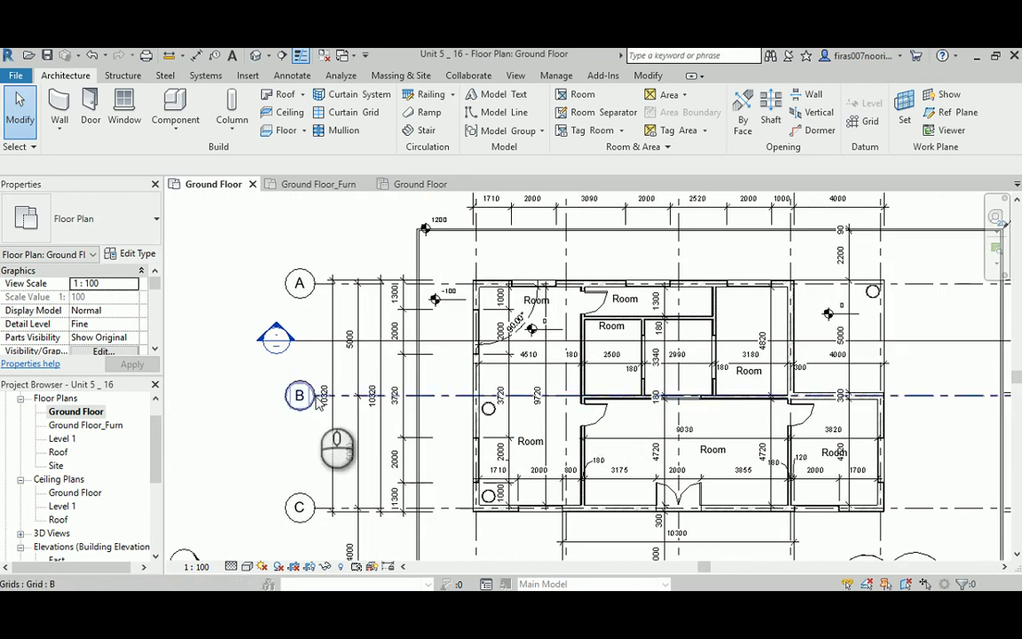
# Step: Create a view template named Black Cut from the Ground Floor_Furn floor plan and accept its included properties
pyautogui.doubleClick(99, 425)
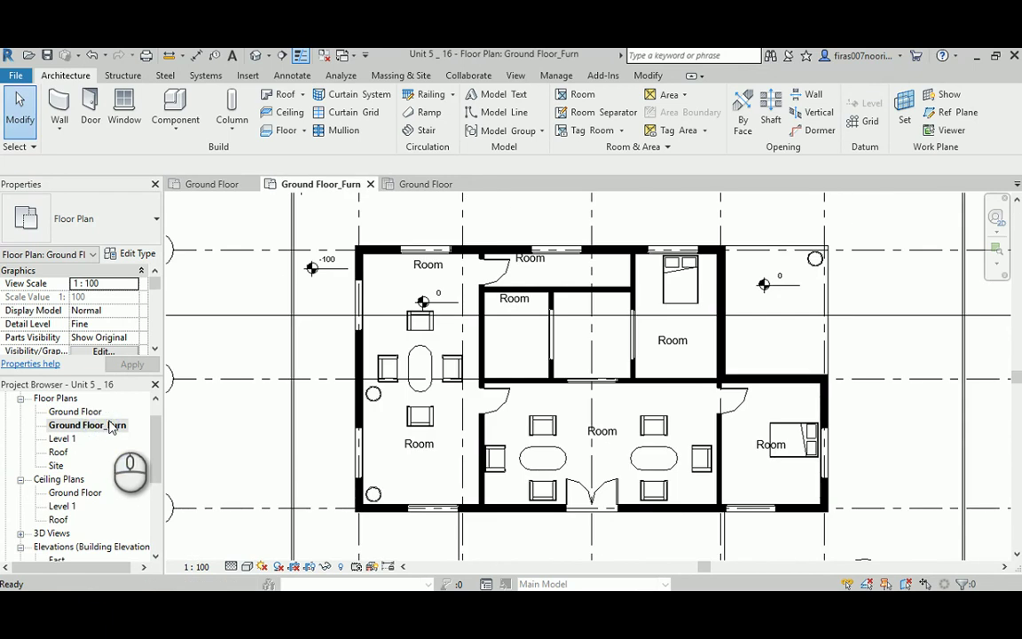
pyautogui.rightClick(89, 425)
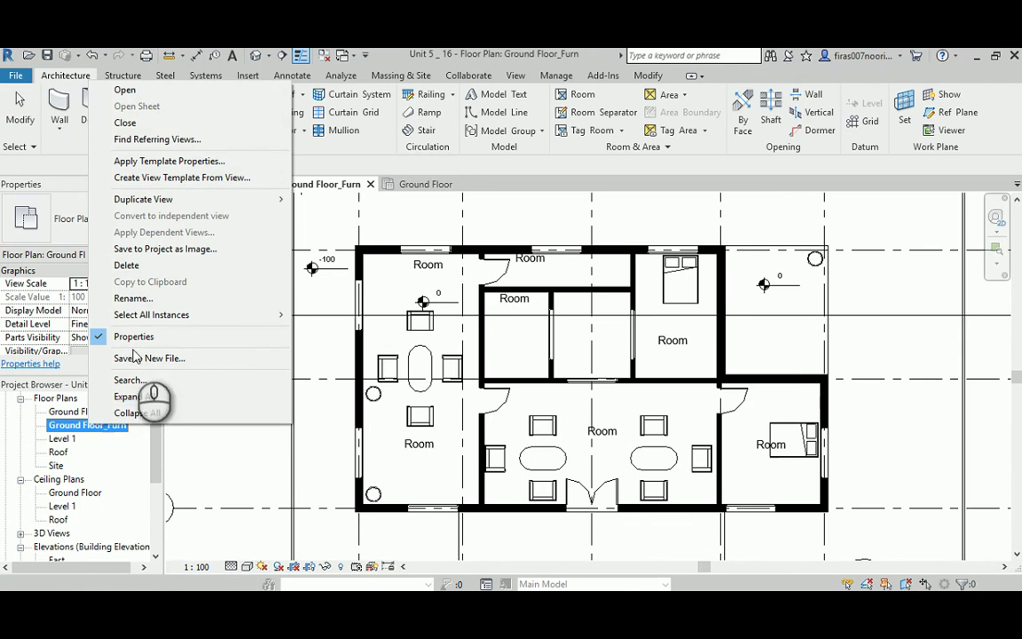
pyautogui.click(203, 182)
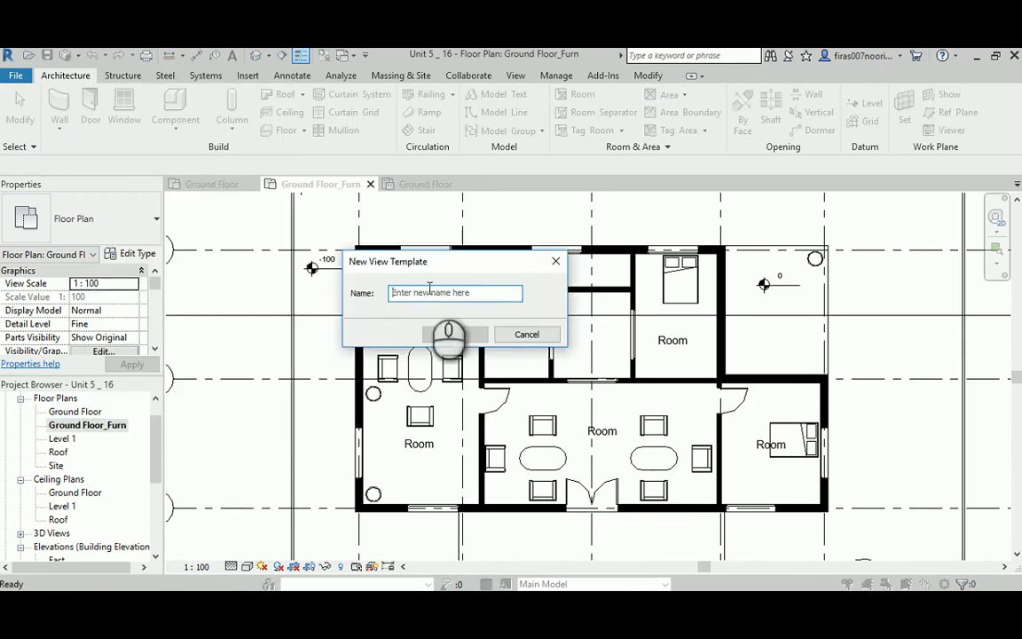
pyautogui.click(448, 292)
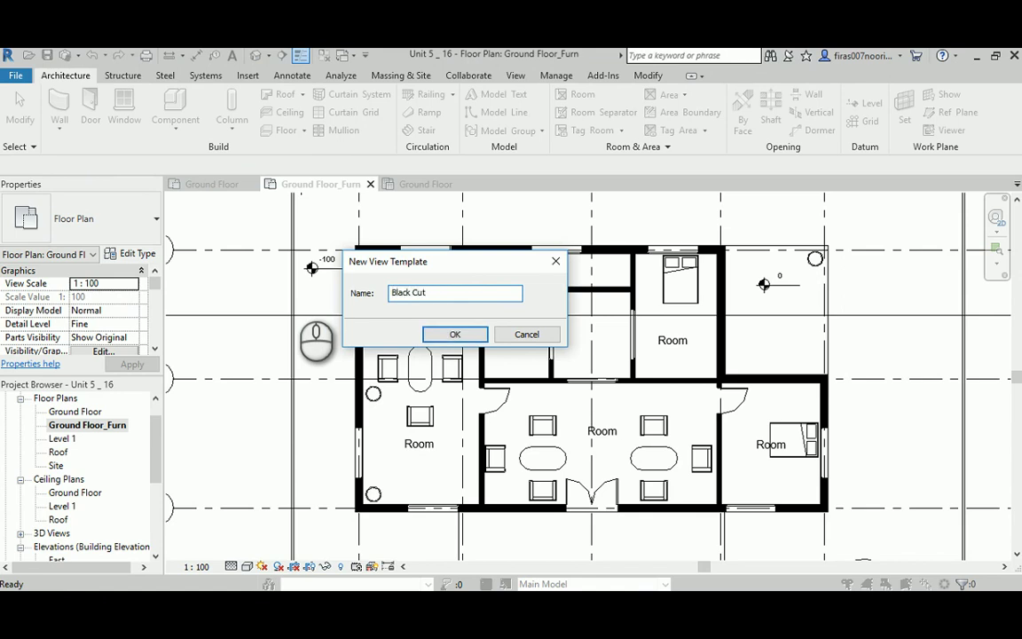
pyautogui.click(454, 335)
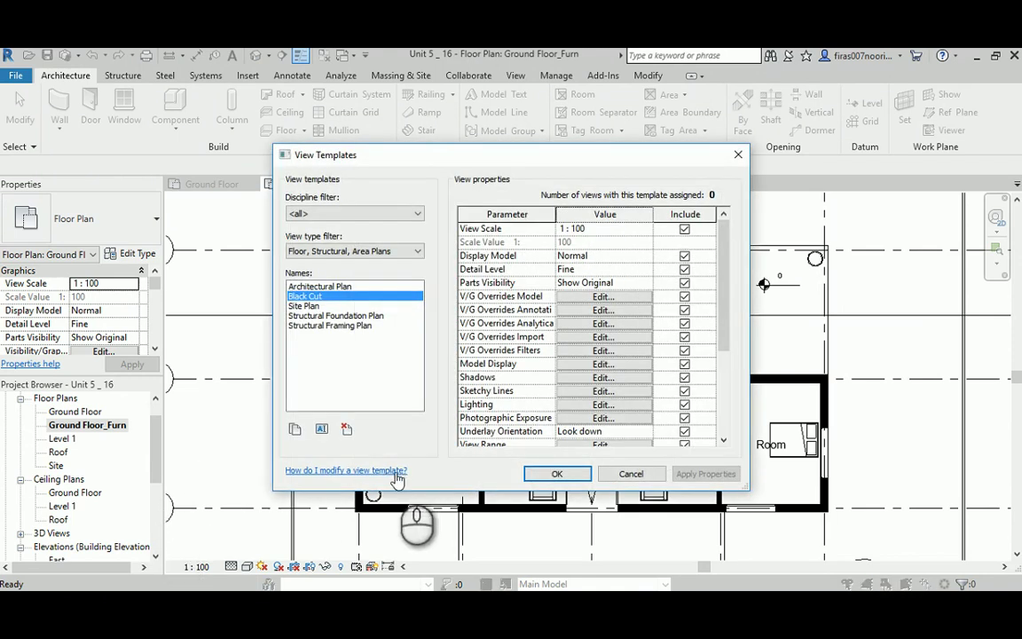
pyautogui.click(550, 475)
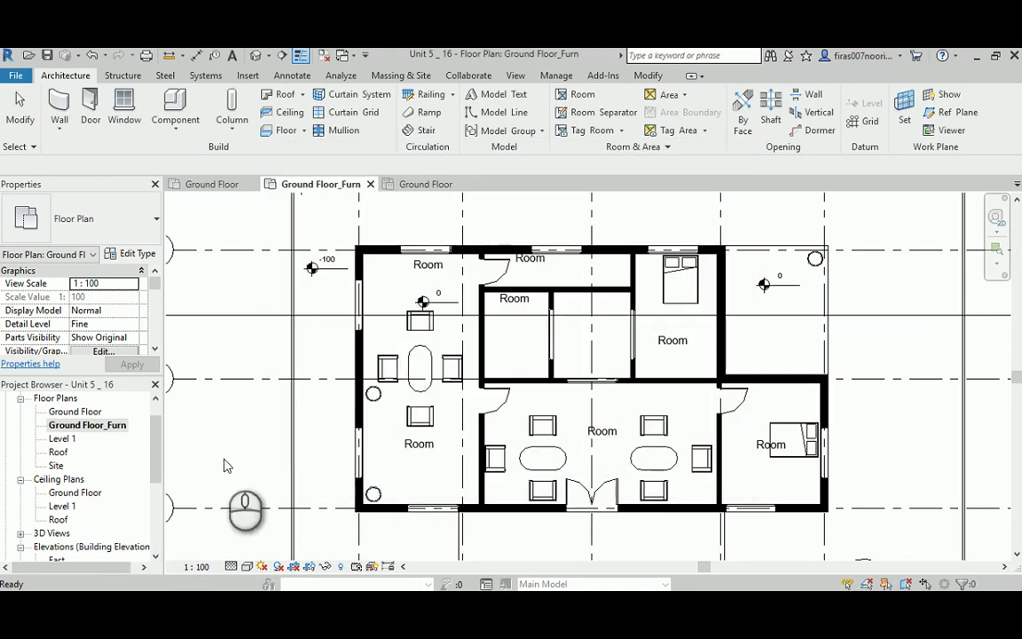
# Step: Apply the Black Cut view template to the Level 1 floor plan and inspect the resulting plan
pyautogui.doubleClick(63, 438)
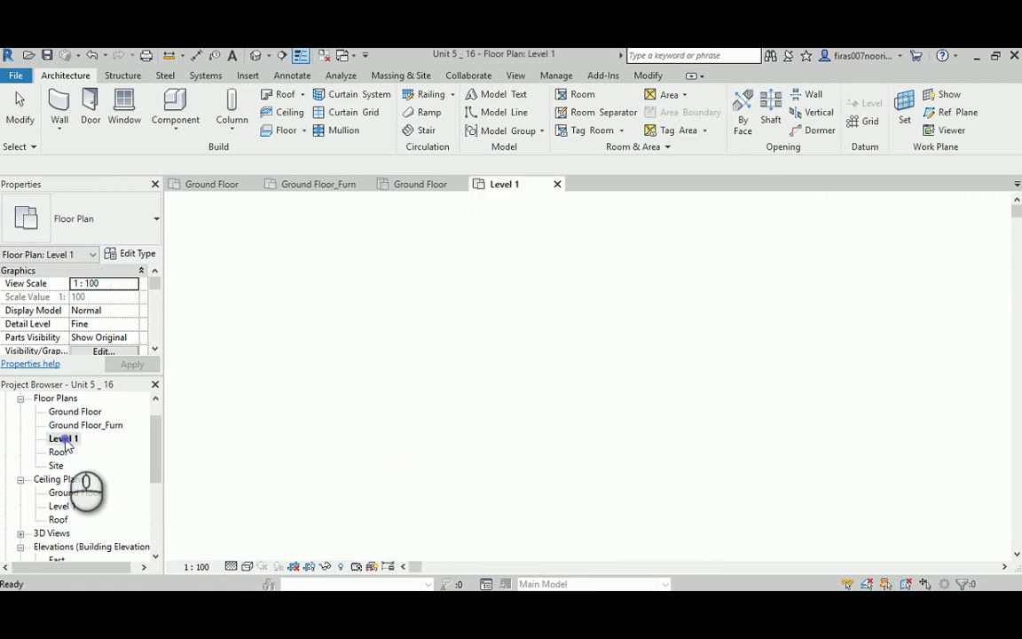
pyautogui.rightClick(63, 438)
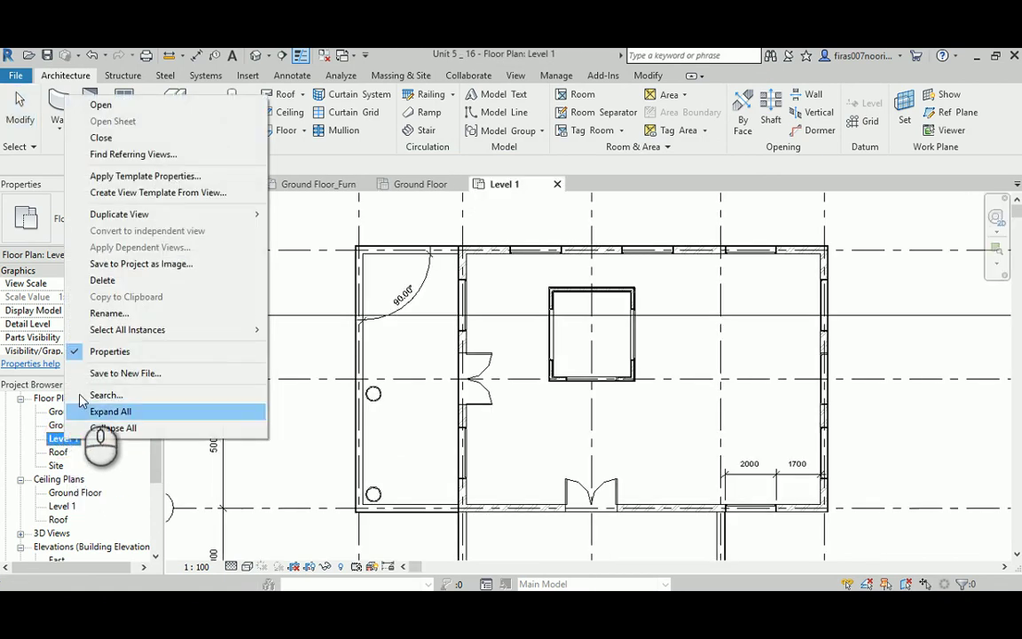
pyautogui.click(147, 176)
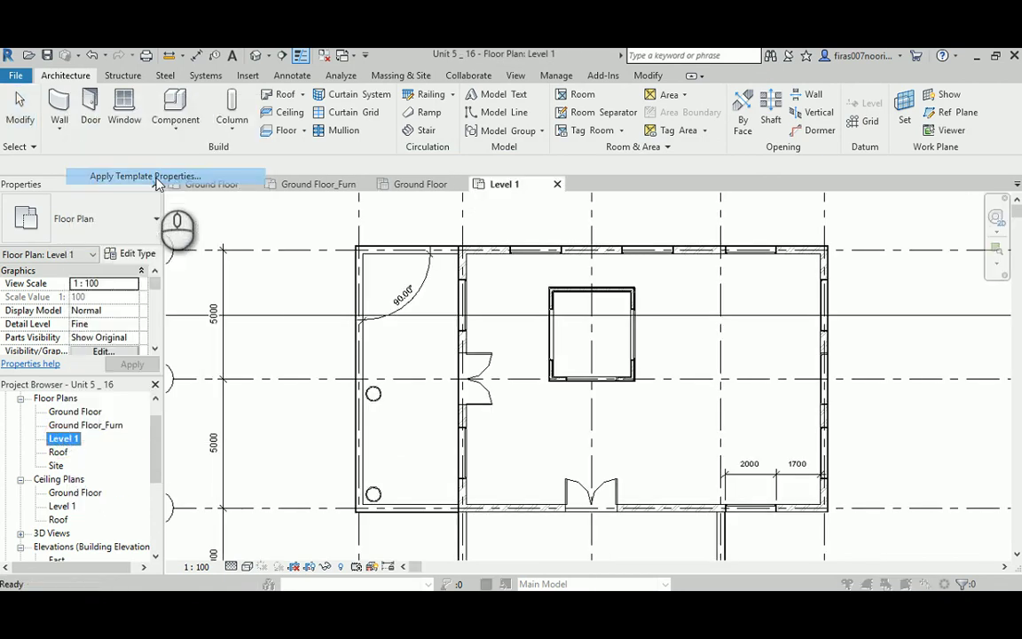
pyautogui.click(305, 296)
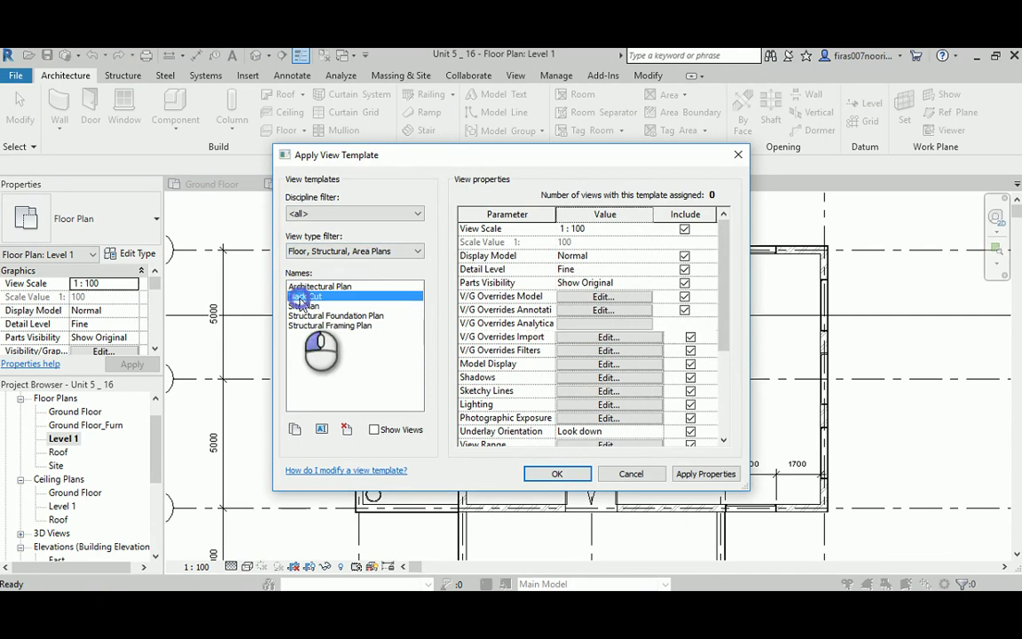
pyautogui.click(555, 474)
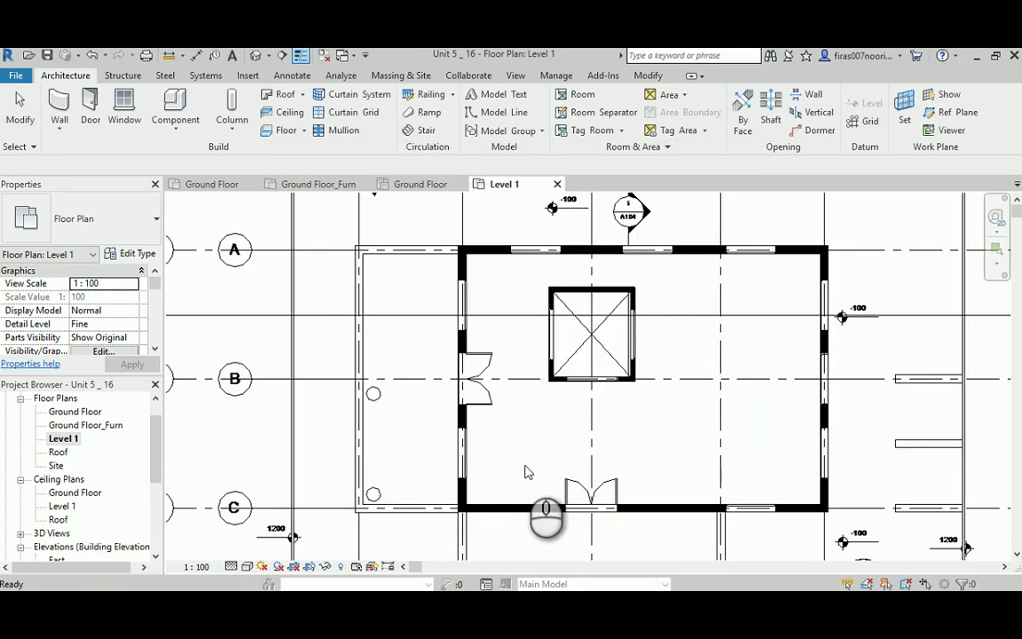
pyautogui.click(630, 354)
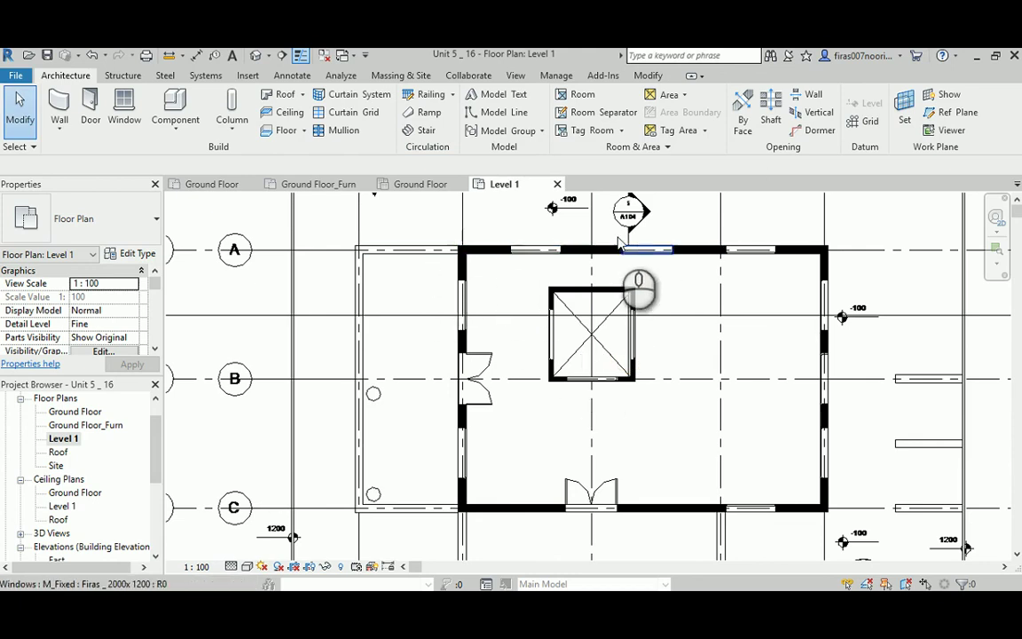
pyautogui.scroll(-2, 562, 423)
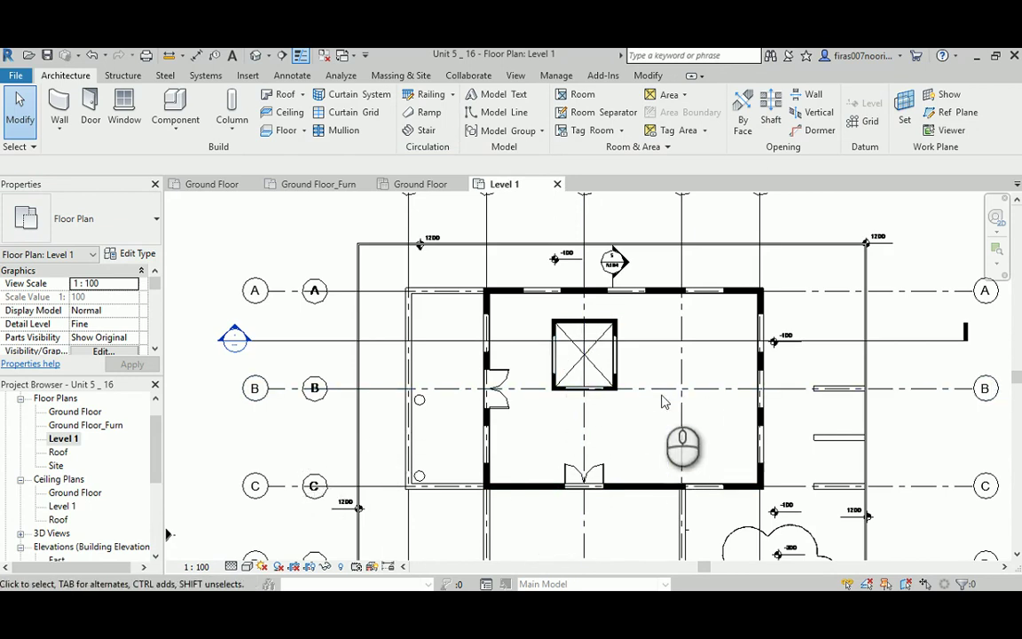
# Step: Compare the Ground Floor_Furn and Level 1 floor plans, finishing in the Ground Floor_Furn plan
pyautogui.doubleClick(71, 426)
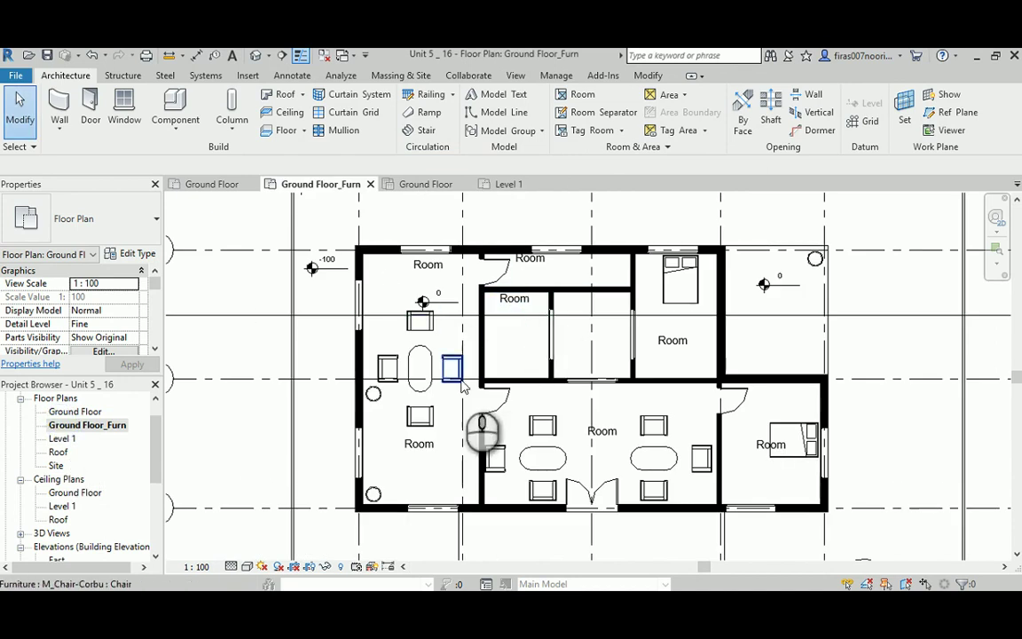
pyautogui.doubleClick(63, 438)
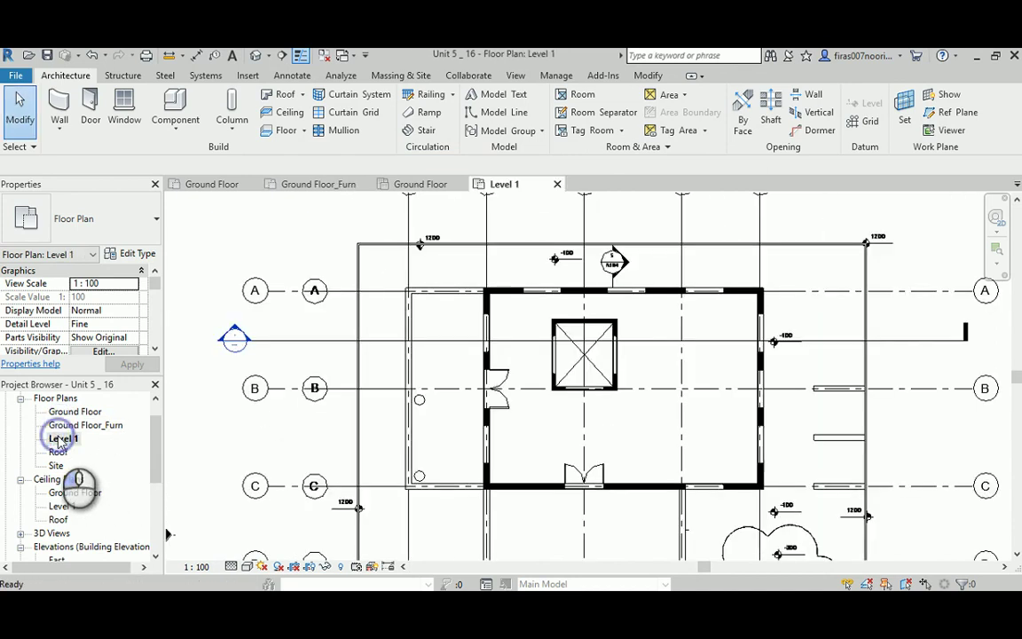
pyautogui.rightClick(92, 427)
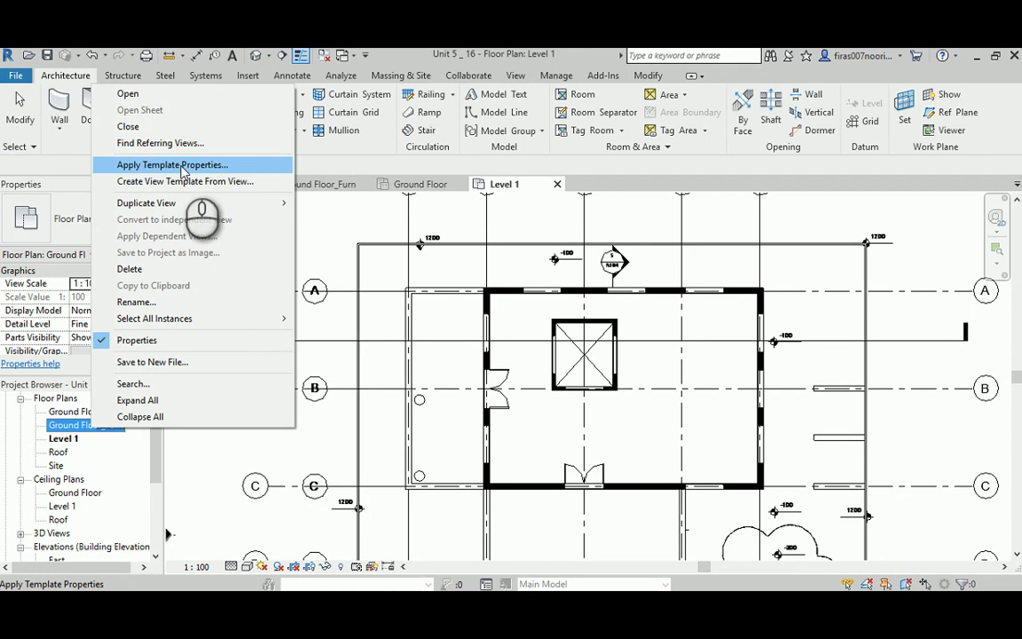
pyautogui.click(448, 218)
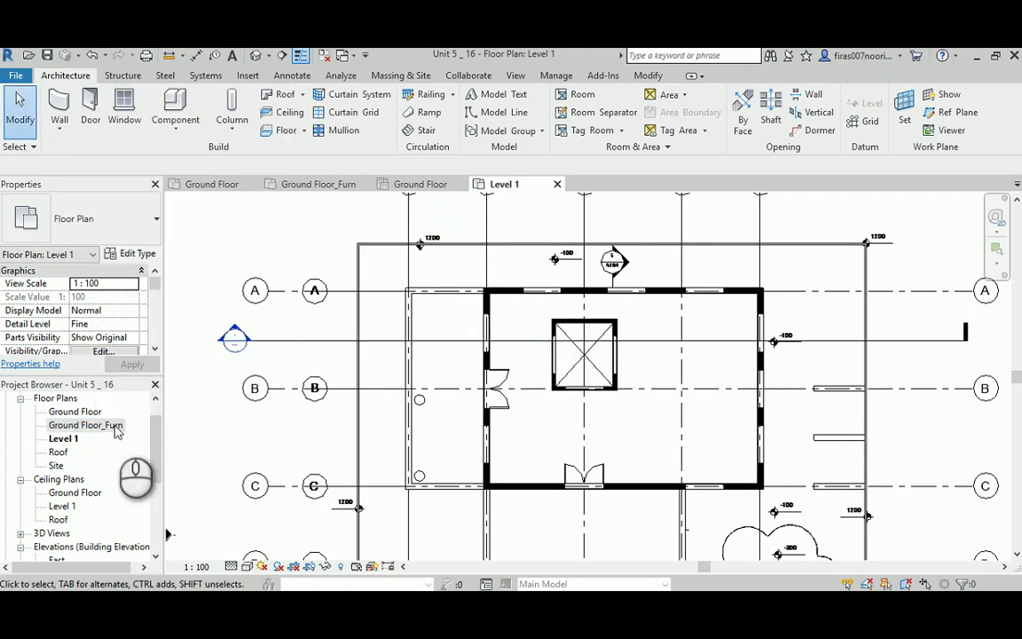
pyautogui.doubleClick(85, 425)
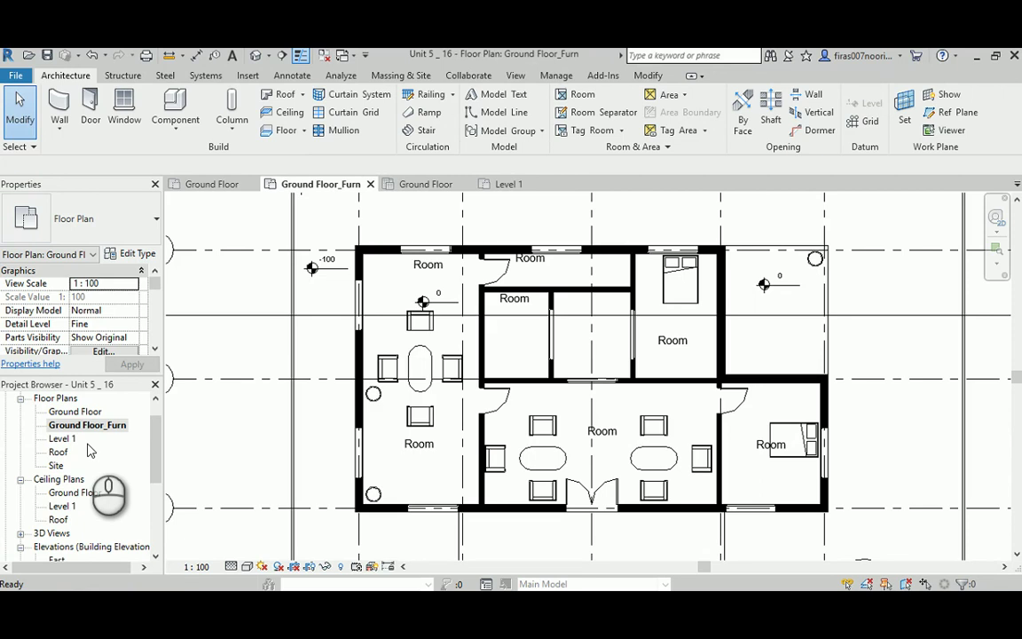
# Step: Place an M_Fixed 0406 x 0610mm window in the wall between the upper bedroom and the terrace, about 800 mm from the lower cross wall
pyautogui.click(129, 110)
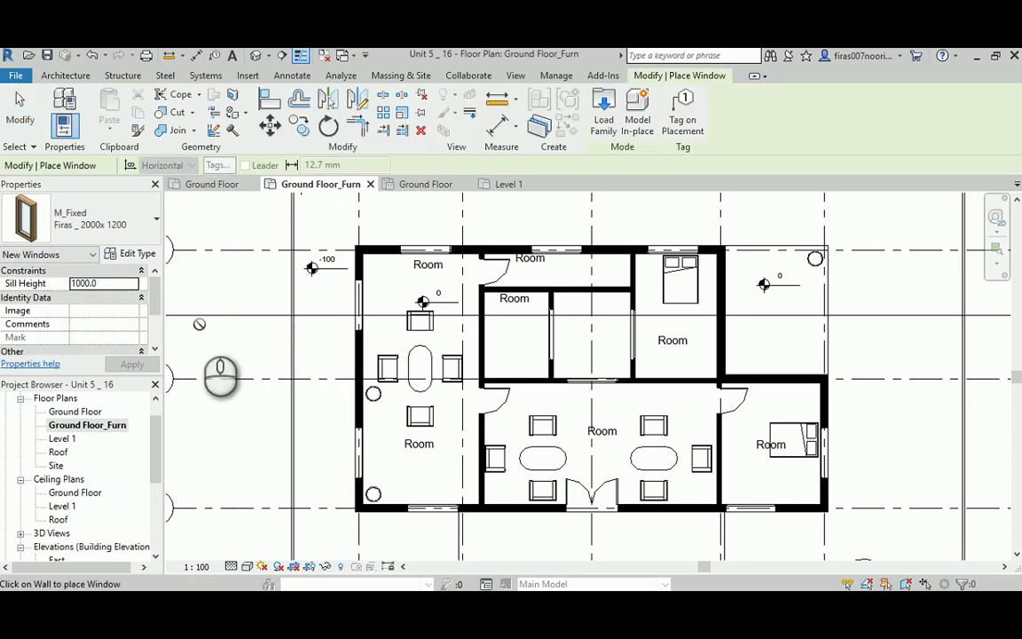
pyautogui.click(142, 234)
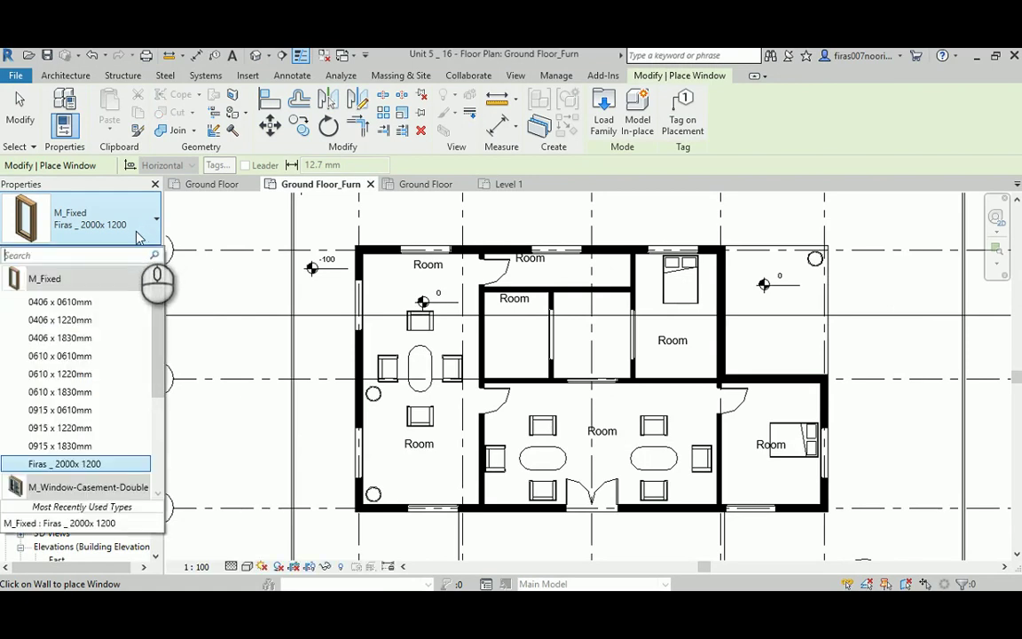
pyautogui.click(77, 302)
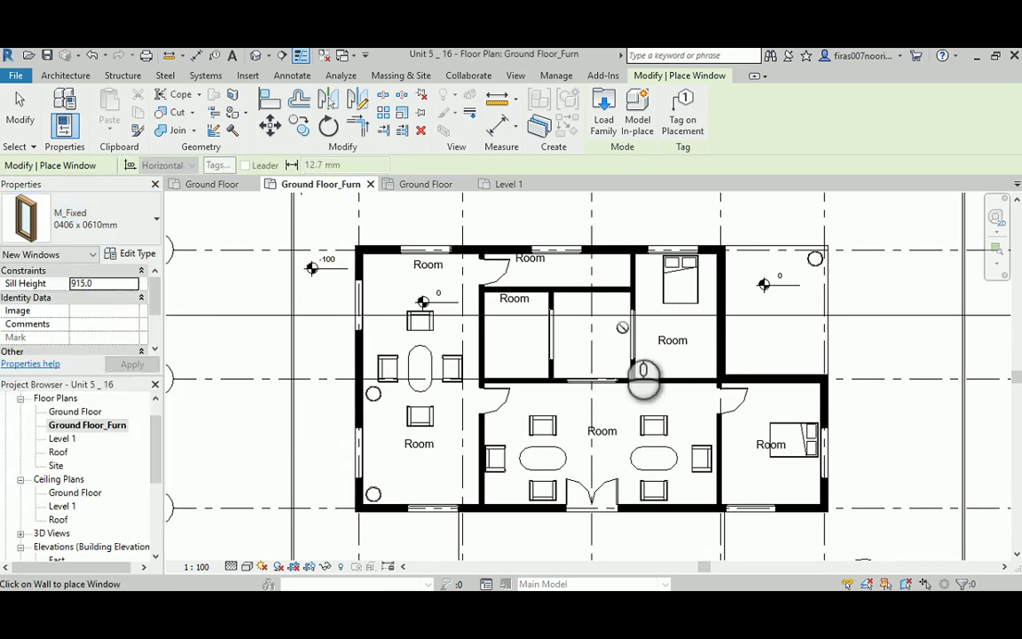
pyautogui.scroll(2, 736, 355)
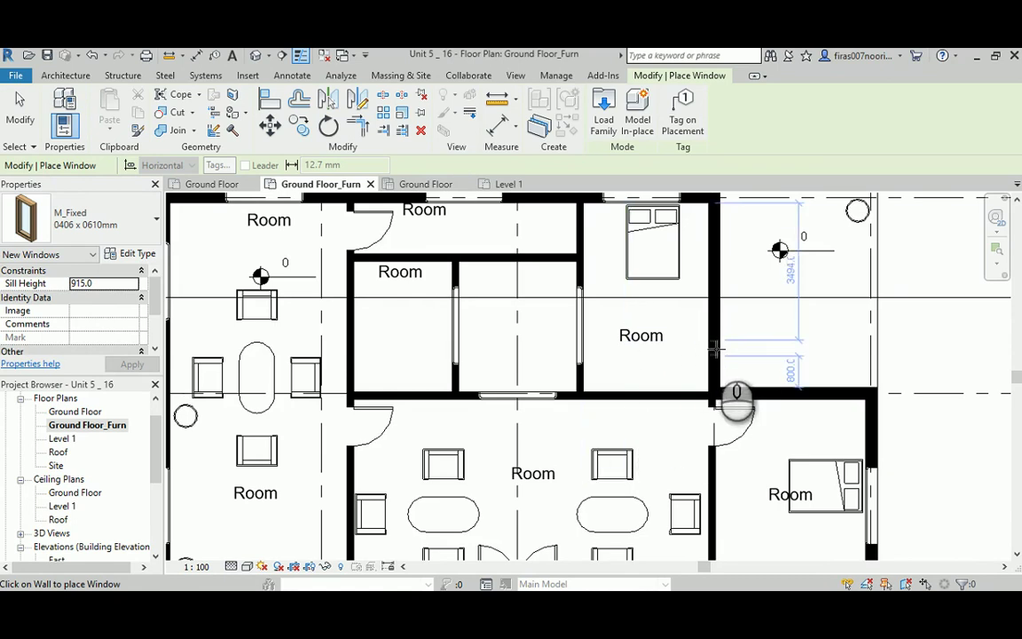
pyautogui.rightClick(786, 327)
pyautogui.click(794, 336)
pyautogui.rightClick(799, 333)
pyautogui.click(794, 336)
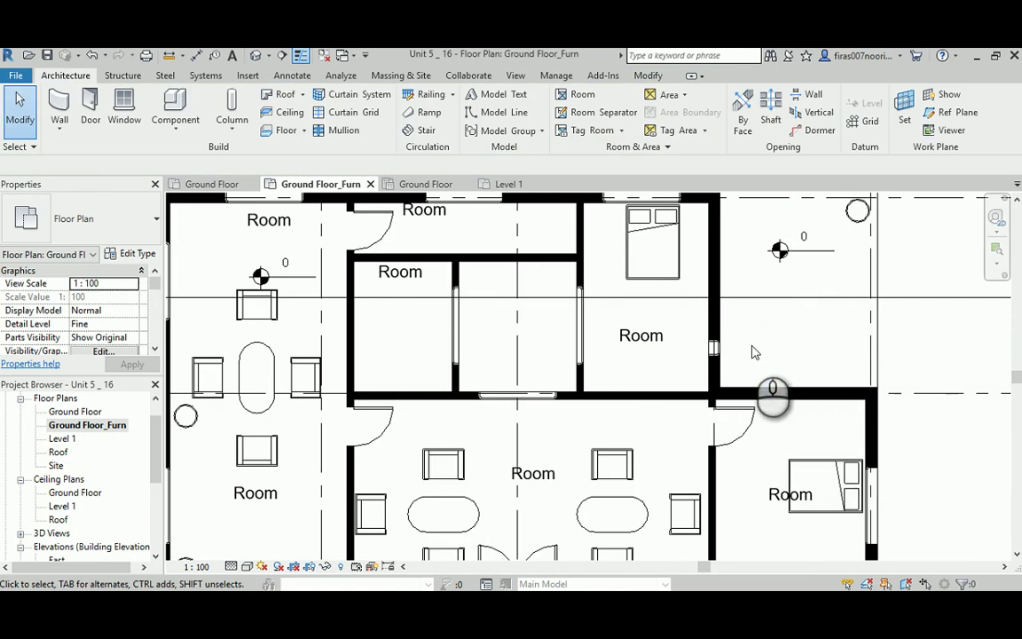
pyautogui.moveTo(687, 340); pyautogui.dragTo(497, 356, button='middle')
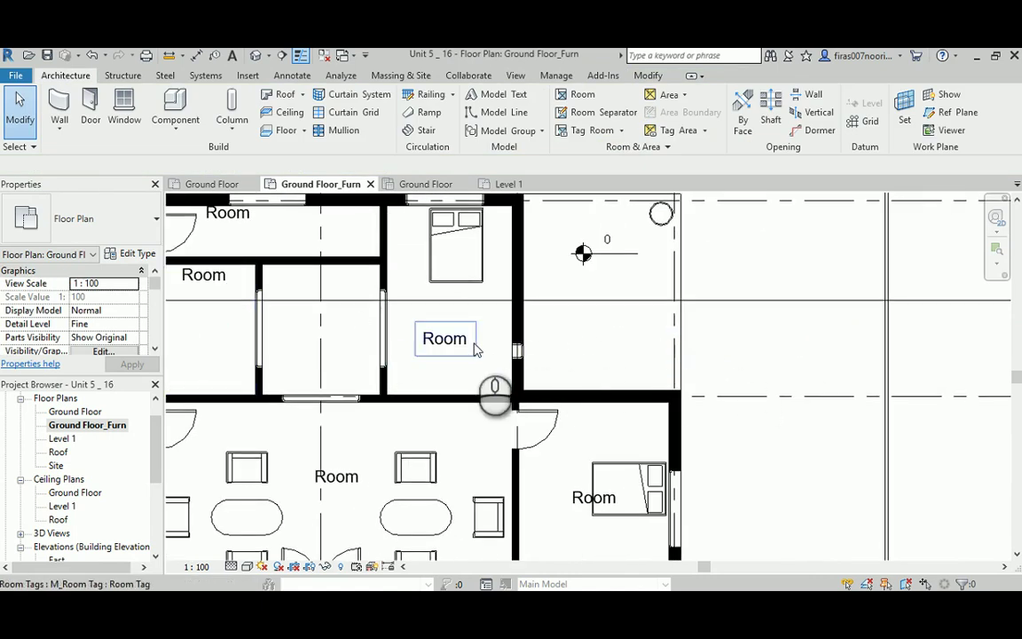
# Step: Set the sill height of the small 0406 x 0610mm bedroom window to 1600
pyautogui.click(517, 353)
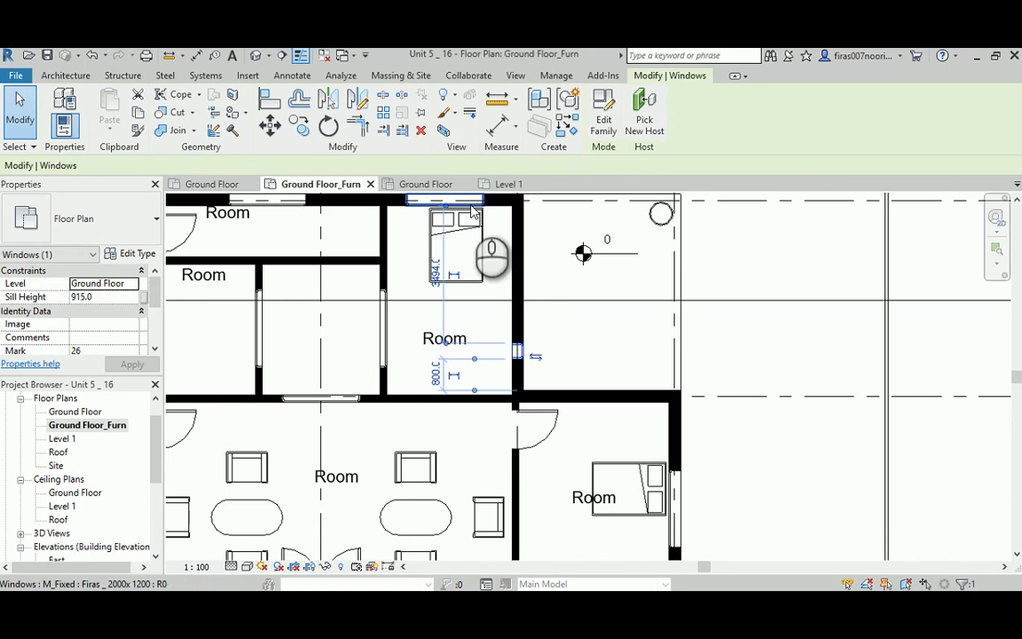
pyautogui.click(112, 300)
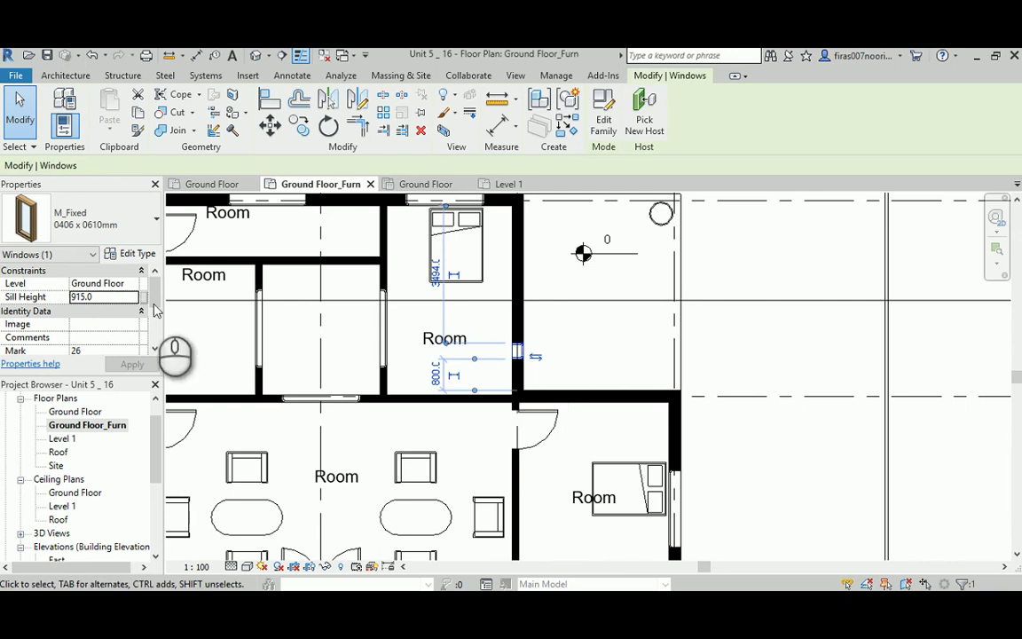
pyautogui.click(100, 298)
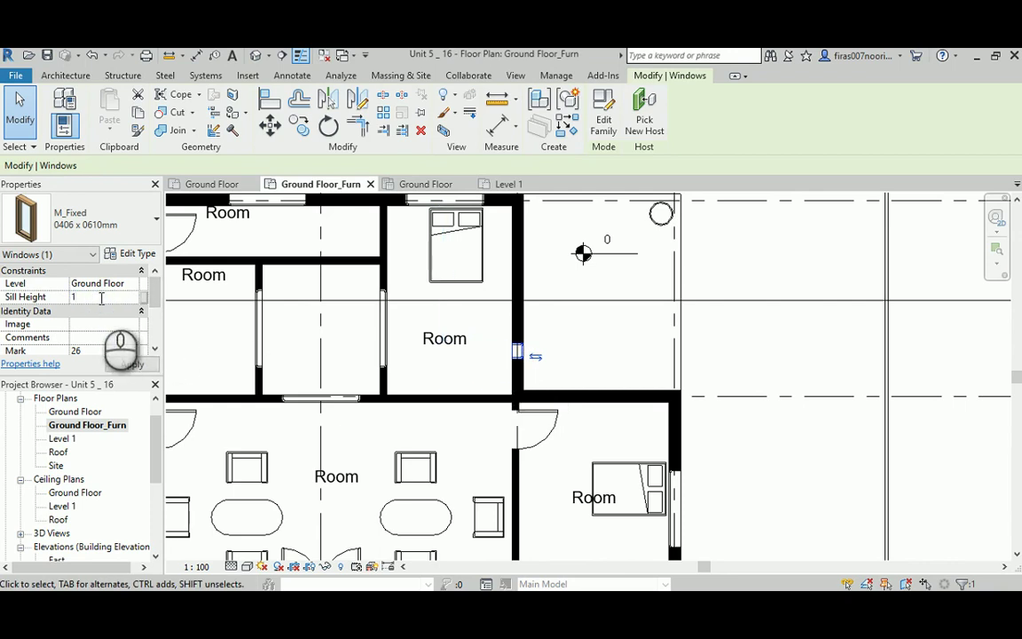
pyautogui.click(131, 365)
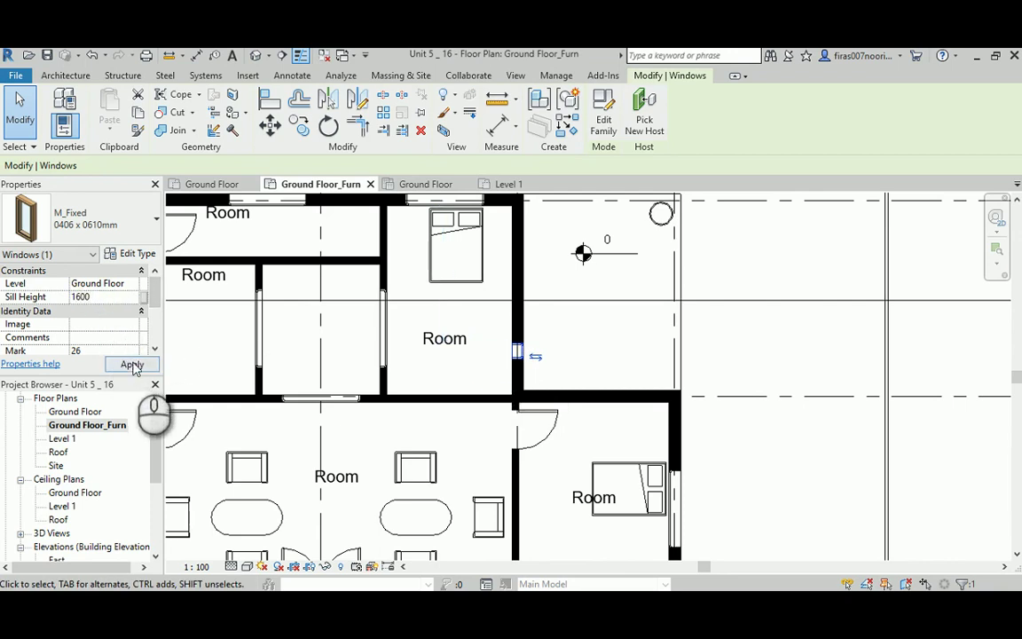
pyautogui.click(383, 351)
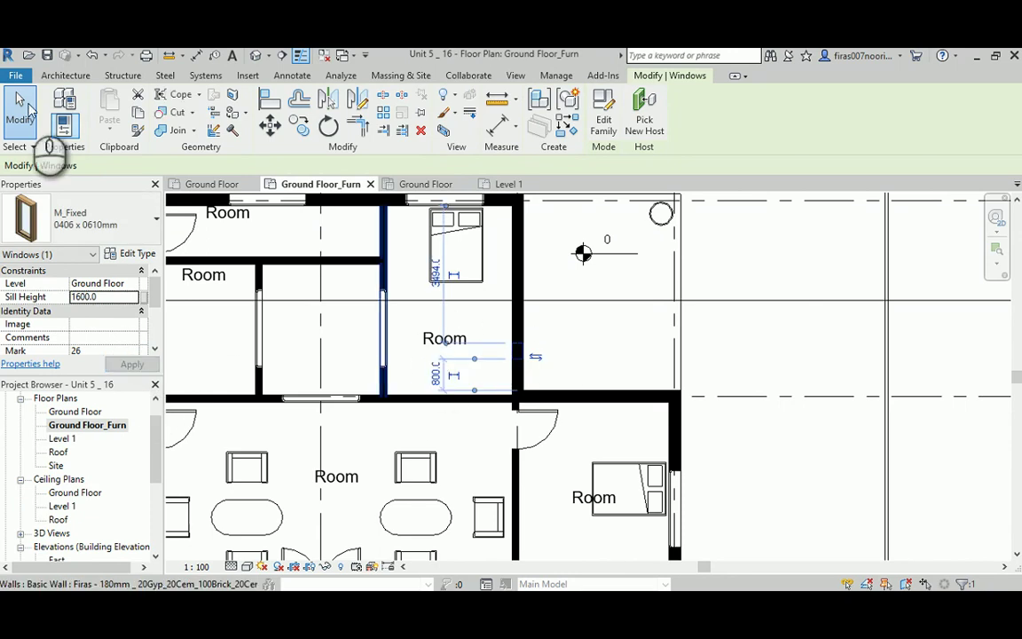
# Step: Draw a short Interior - 138mm Partition (1-hr) wall from the upper bedroom's terrace-side wall into the room and discard it
pyautogui.click(66, 76)
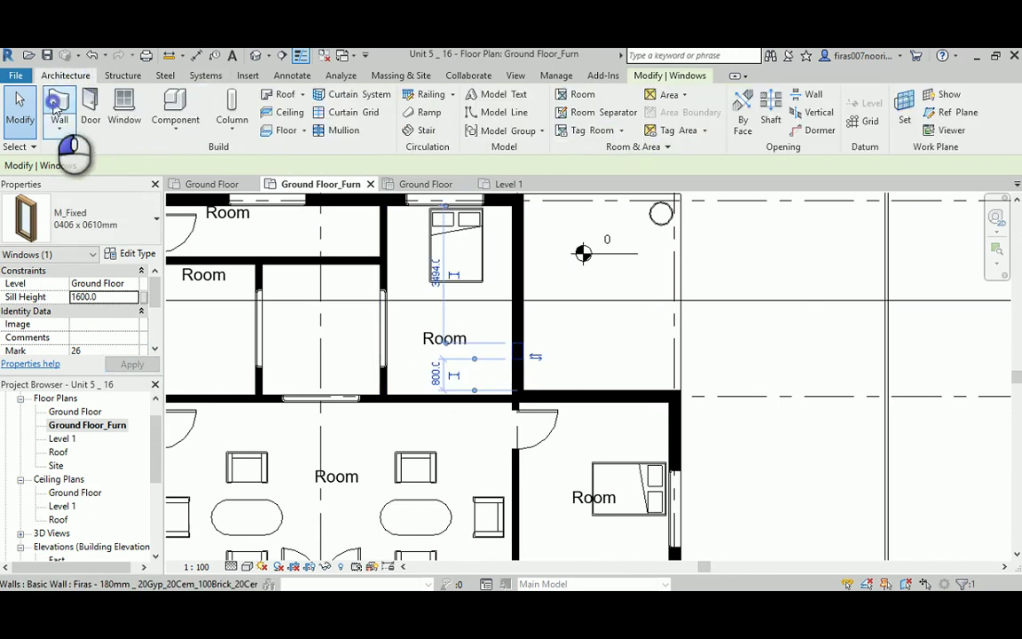
pyautogui.click(55, 105)
pyautogui.click(80, 223)
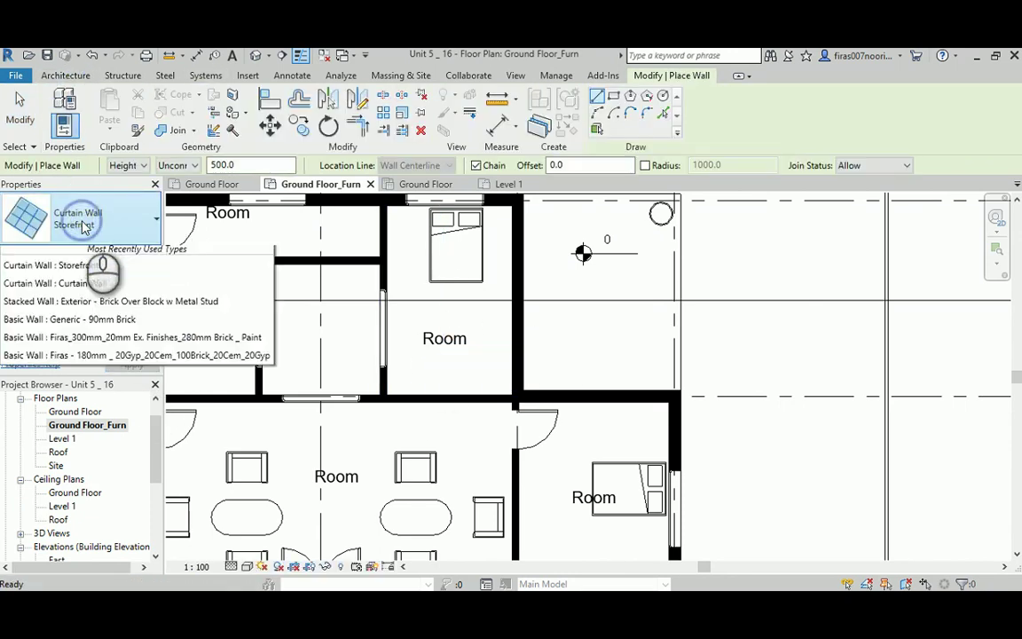
pyautogui.scroll(3, 71, 293)
pyautogui.click(66, 298)
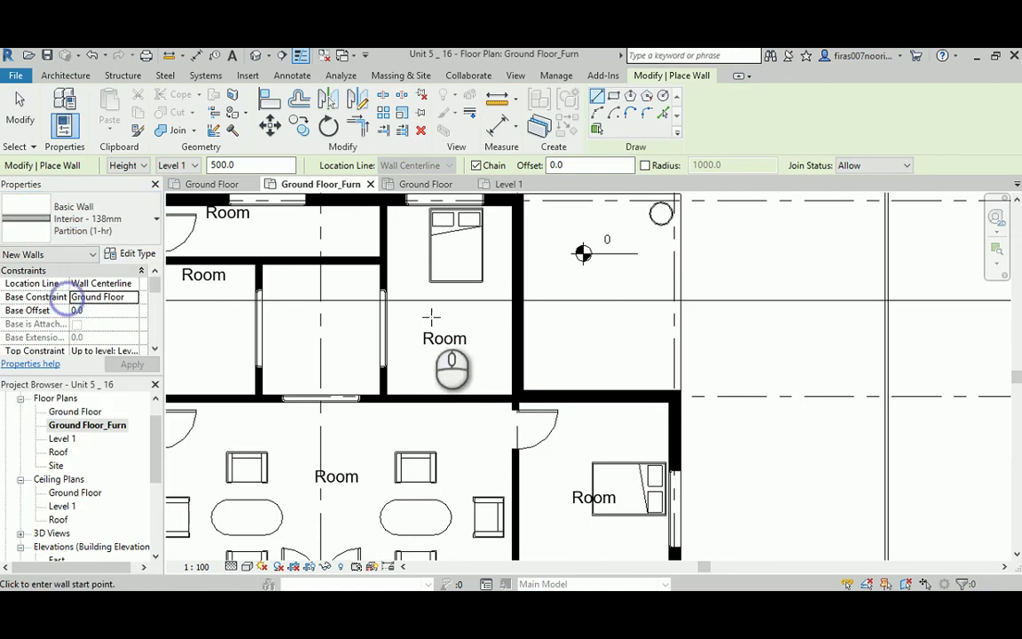
pyautogui.click(510, 318)
pyautogui.click(441, 312)
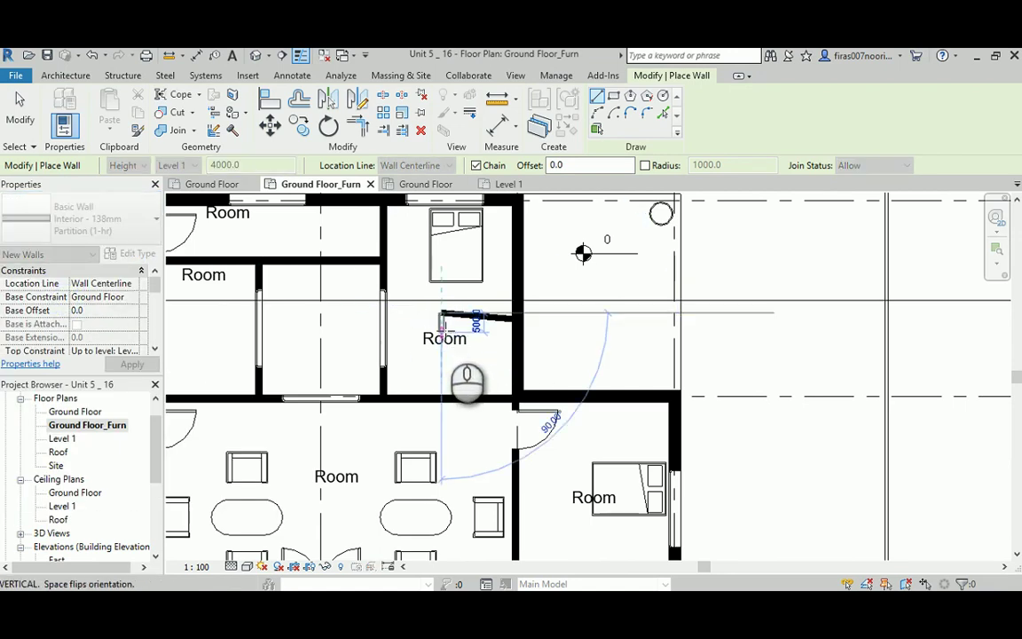
pyautogui.press('Escape')
pyautogui.press('Escape')
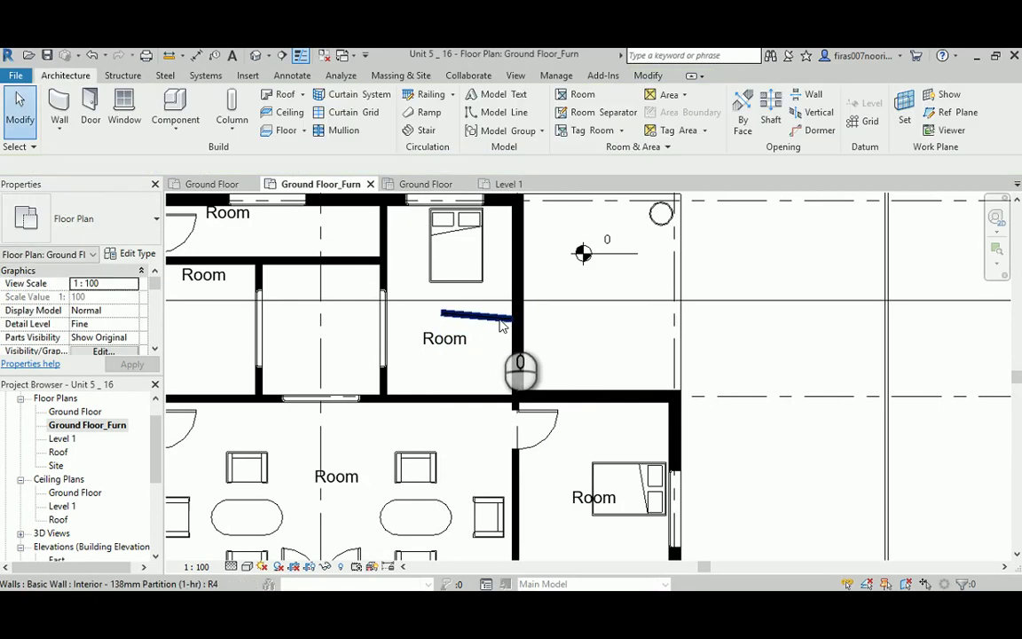
pyautogui.click(59, 102)
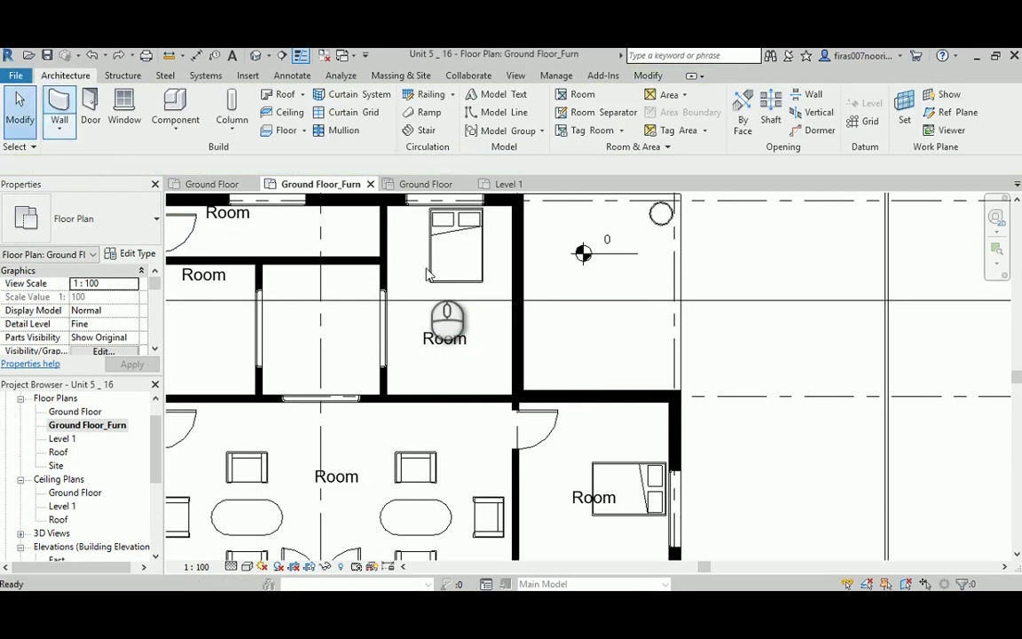
# Step: Draw two Interior - 138mm Partition (1-hr) walls enclosing the small window's corner of the upper bedroom, about 2100 mm out from the terrace-side wall
pyautogui.click(513, 318)
pyautogui.click(435, 317)
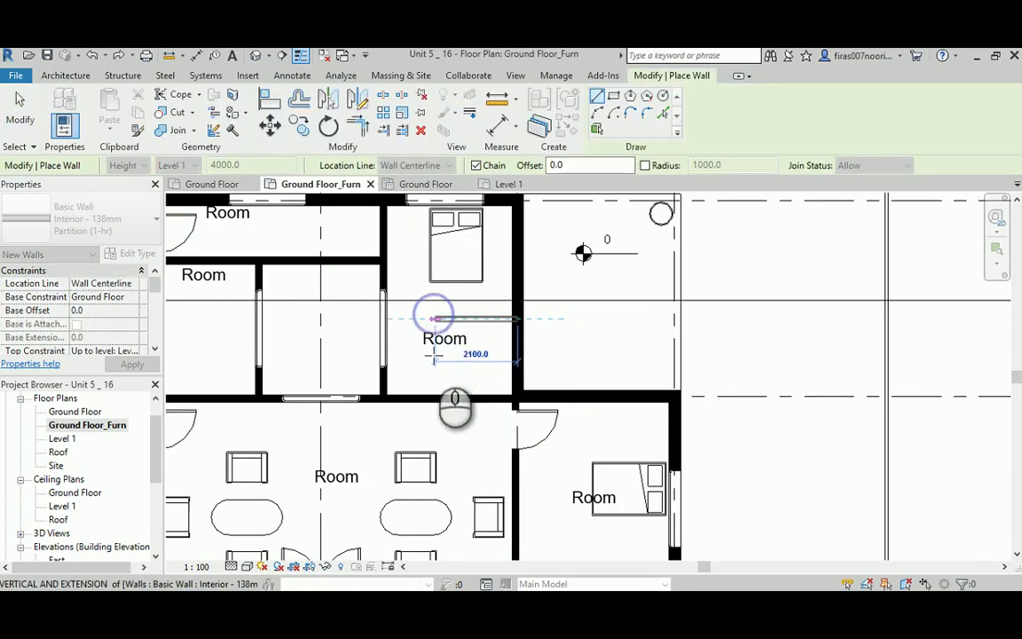
pyautogui.click(435, 395)
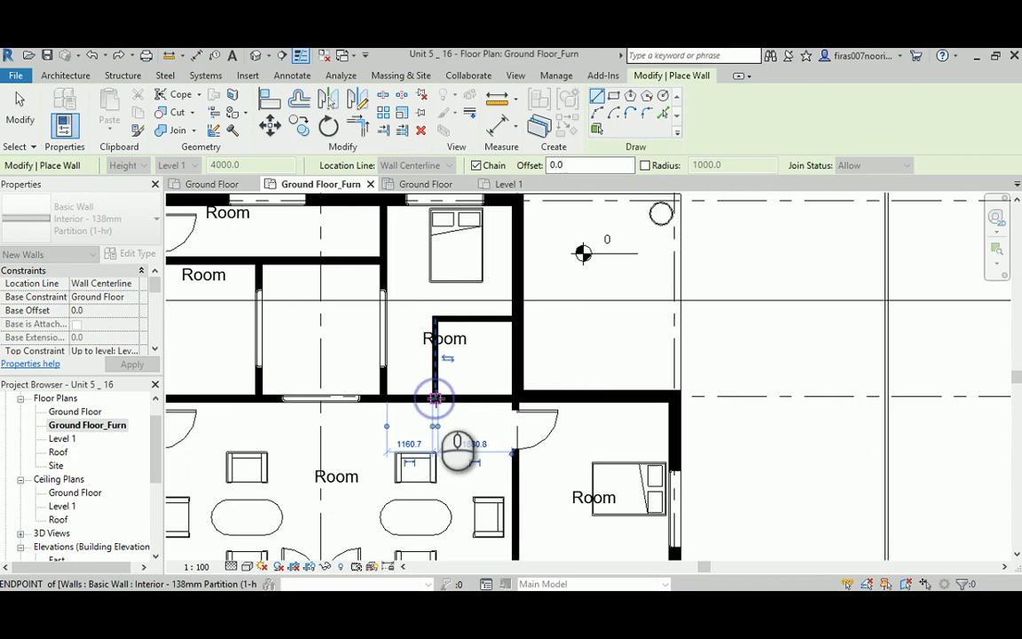
pyautogui.press('Escape')
pyautogui.press('Escape')
# Step: Nudge the upper bedroom's room tag slightly, and move the enclosure's partition parallel to the terrace wall closer to that wall
pyautogui.click(424, 342)
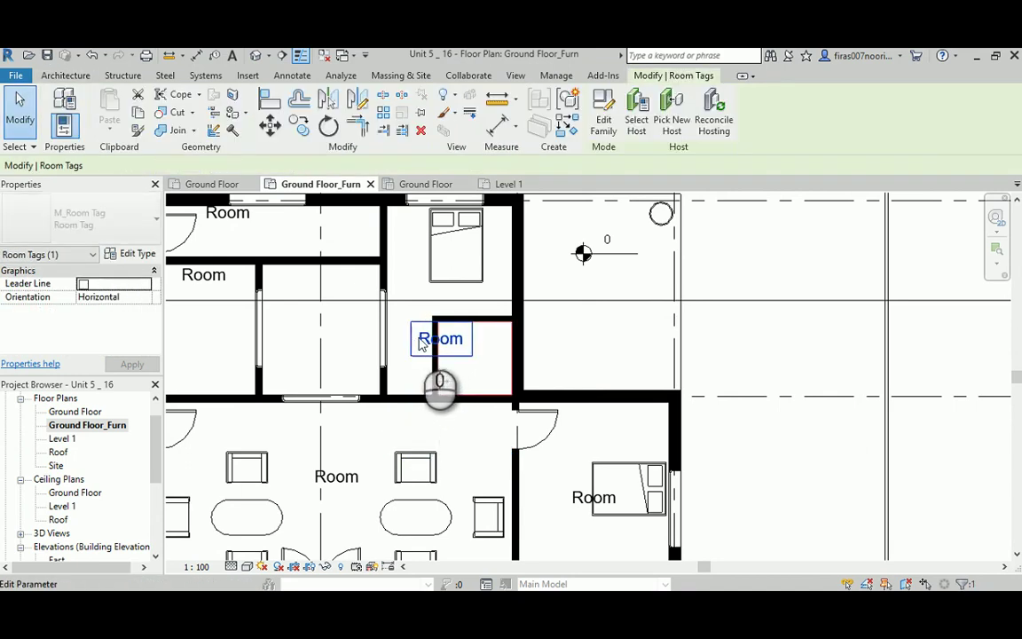
pyautogui.moveTo(422, 344); pyautogui.dragTo(437, 348)
pyautogui.click(976, 572)
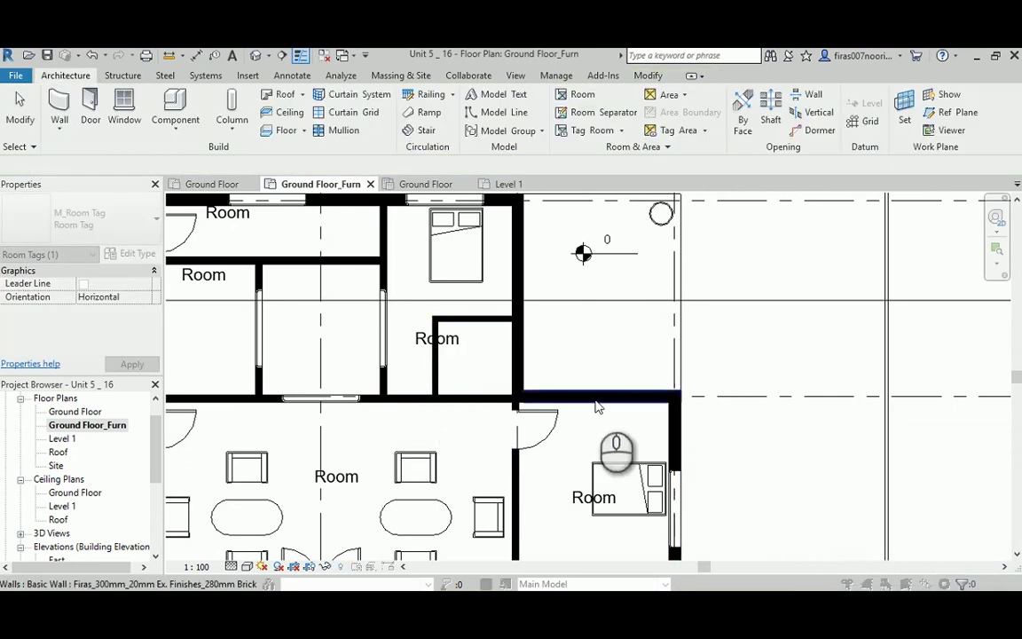
pyautogui.click(435, 364)
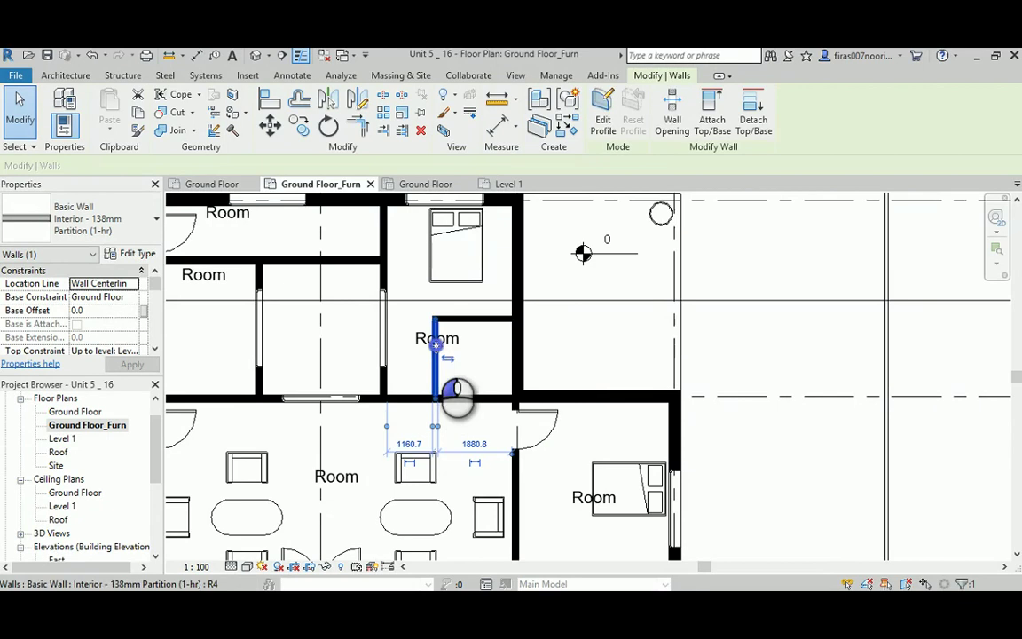
pyautogui.moveTo(436, 346); pyautogui.dragTo(468, 346)
pyautogui.click(631, 345)
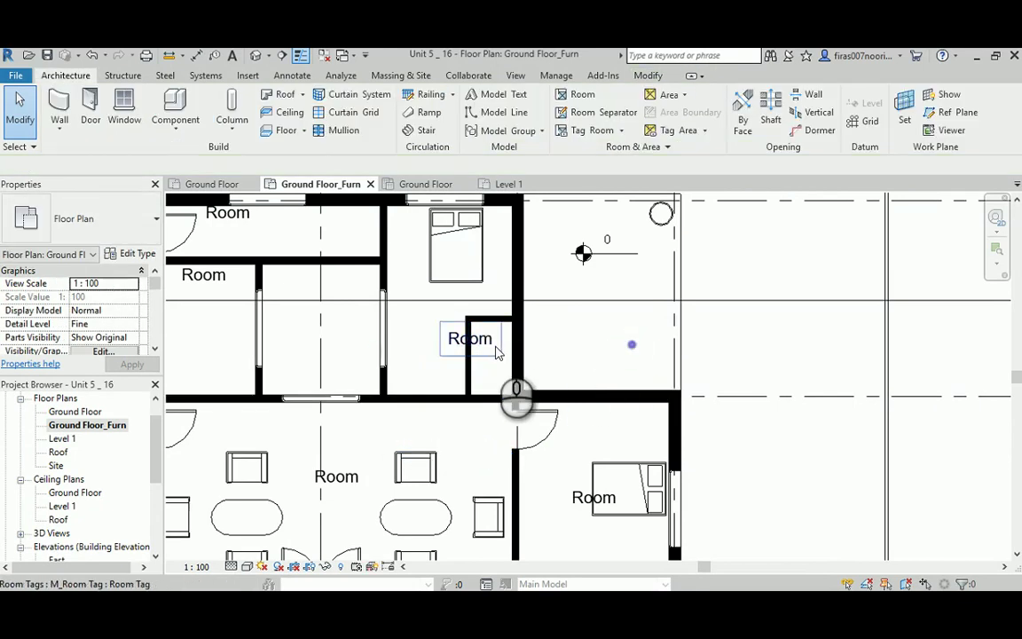
# Step: Open the {3D} view and turn off its section box to show the whole building
pyautogui.scroll(3, 510, 348)
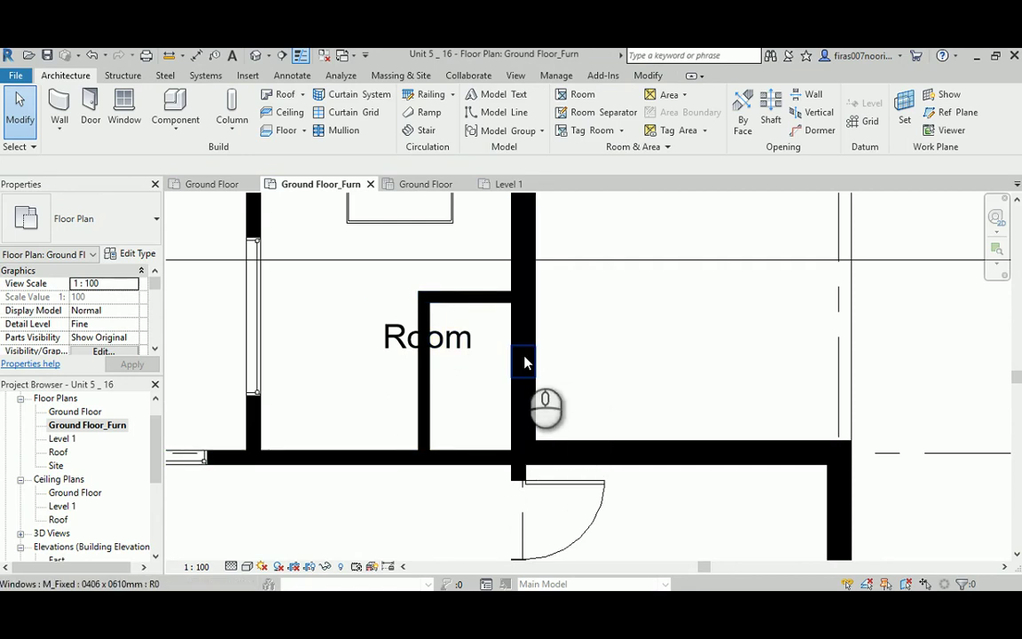
pyautogui.click(256, 55)
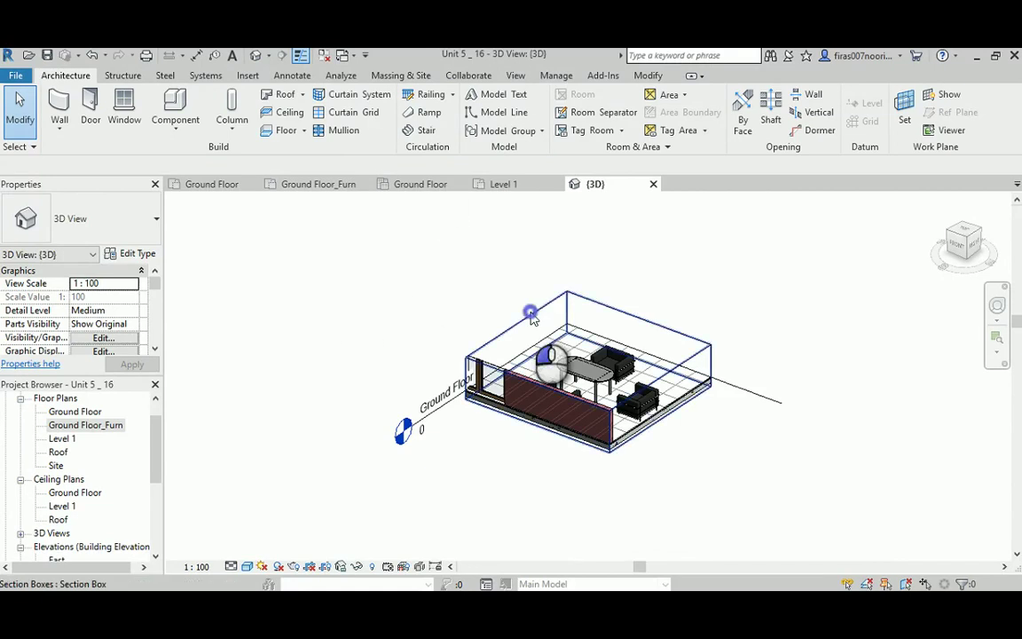
pyautogui.click(530, 312)
pyautogui.click(419, 300)
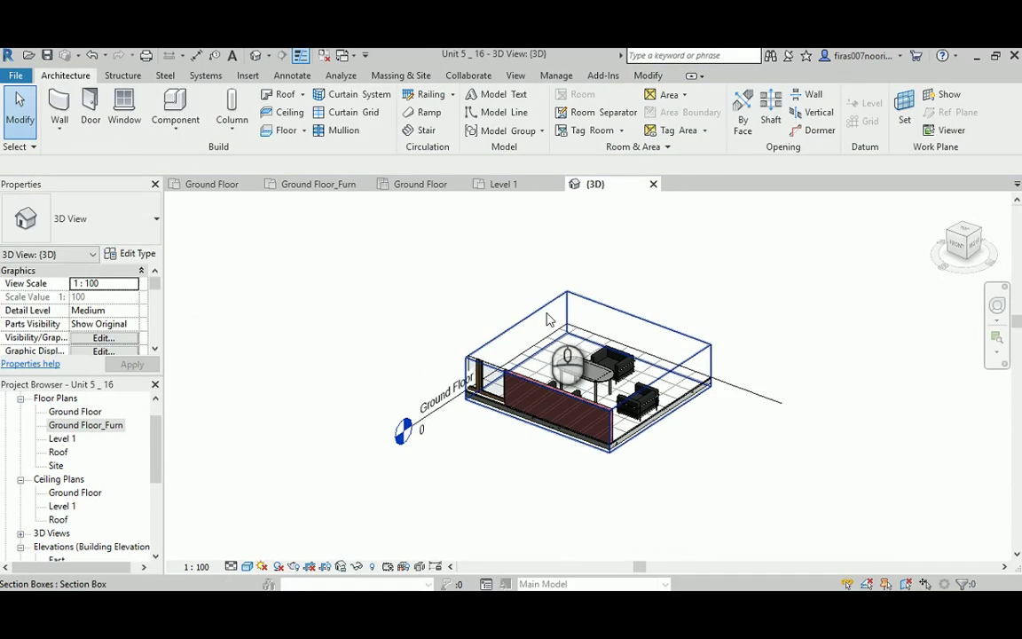
pyautogui.click(548, 319)
pyautogui.click(333, 327)
pyautogui.click(154, 348)
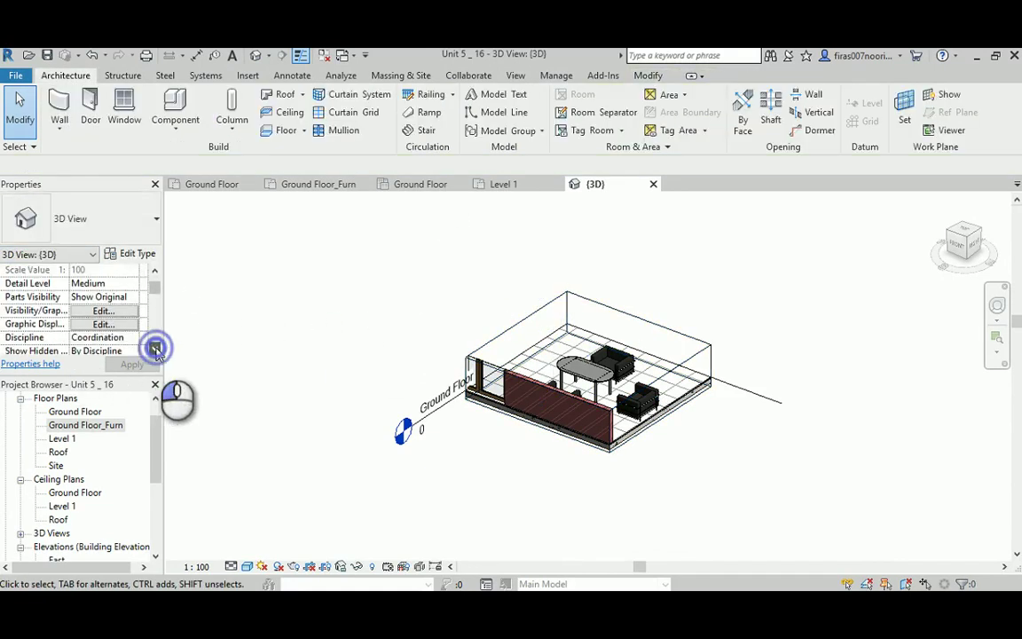
pyautogui.click(155, 349)
pyautogui.click(154, 348)
pyautogui.click(154, 348)
pyautogui.click(155, 348)
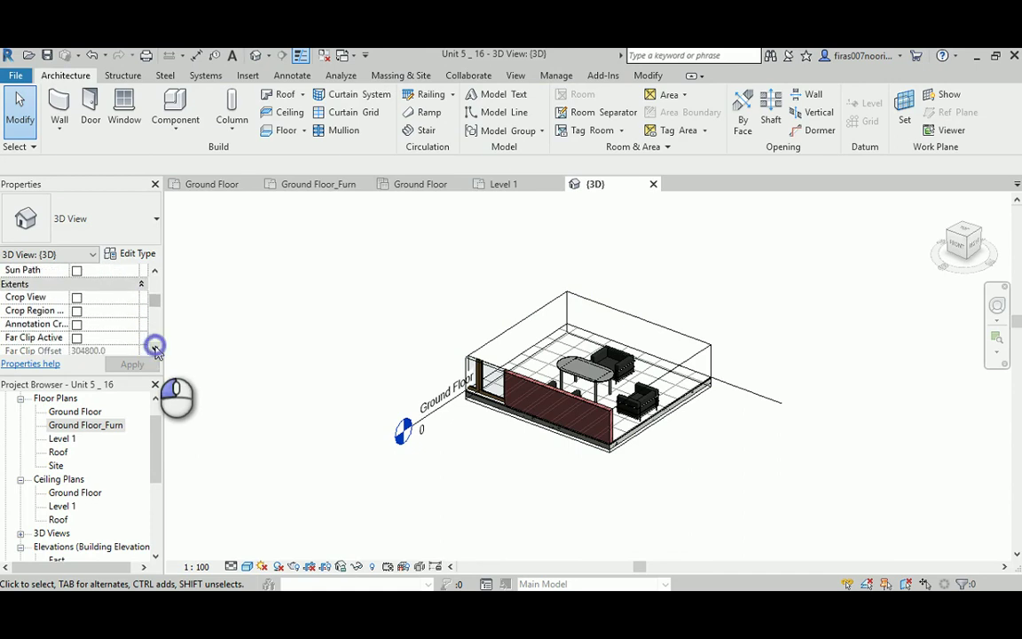
pyautogui.click(154, 348)
pyautogui.click(155, 349)
pyautogui.scroll(-2, 158, 306)
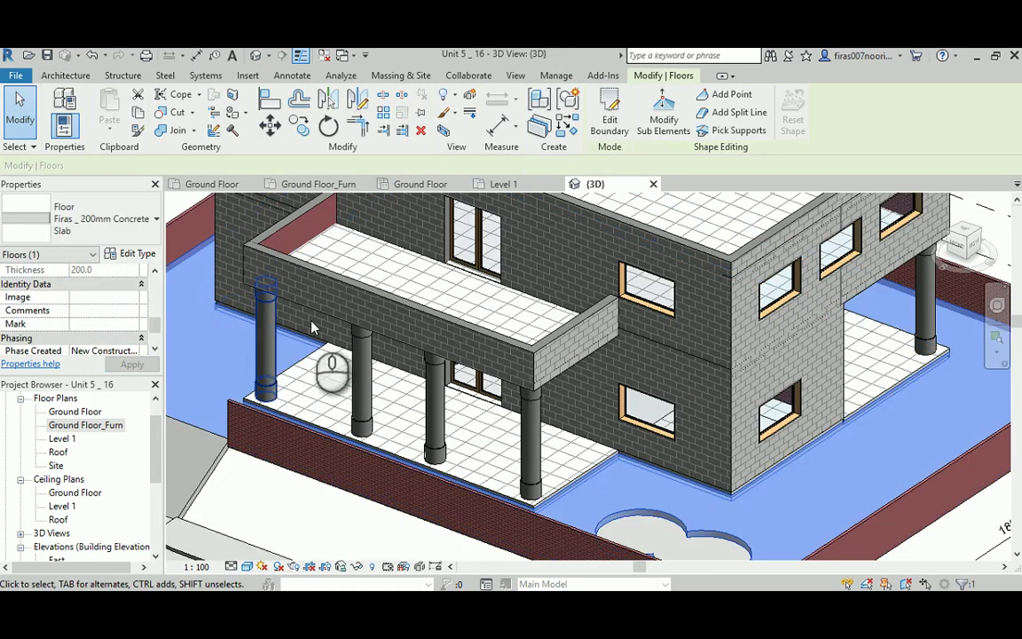
# Step: Examine the small high window in the terrace wall in 3D, and return to the Ground Floor_Furn plan with nothing selected
pyautogui.scroll(-5, 394, 346)
pyautogui.keyDown('shift'); pyautogui.moveTo(588, 383); pyautogui.dragTo(577, 411, button='middle'); pyautogui.keyUp('shift')
pyautogui.scroll(6, 548, 365)
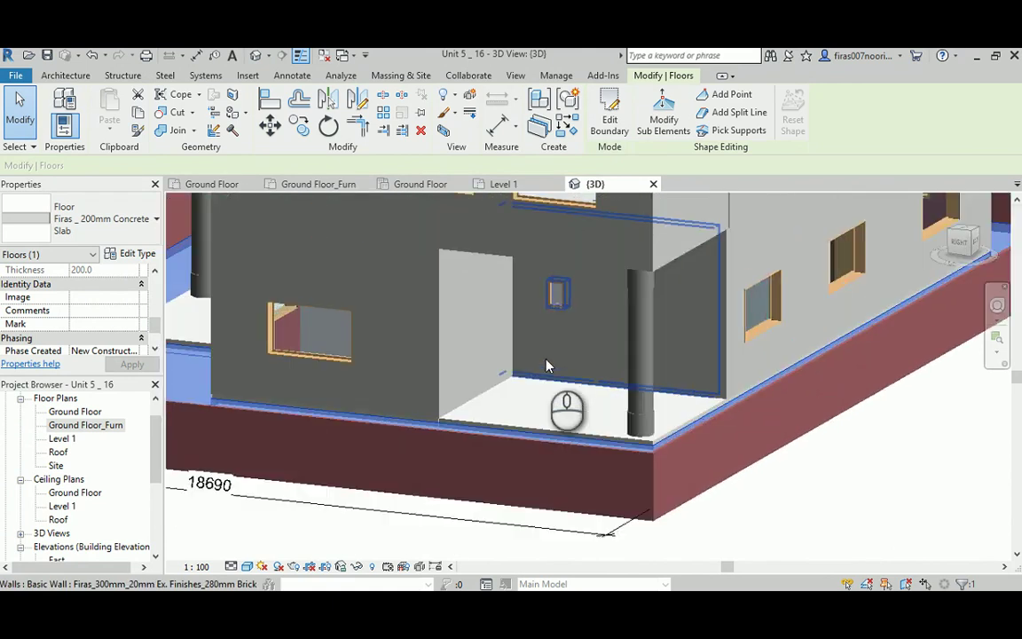
pyautogui.keyDown('shift'); pyautogui.moveTo(547, 347); pyautogui.dragTo(562, 327, button='middle'); pyautogui.keyUp('shift')
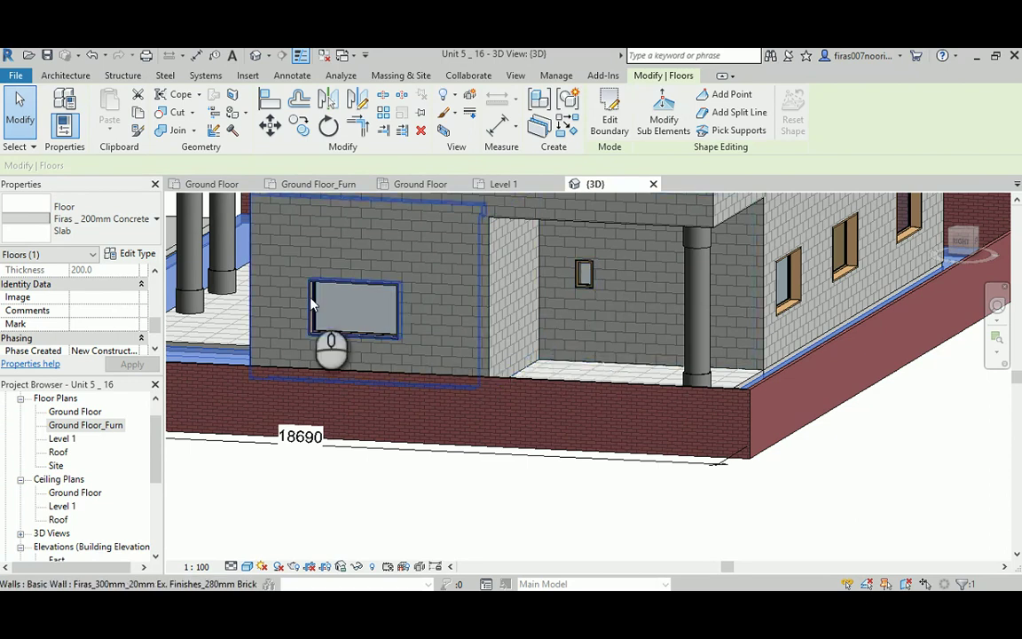
pyautogui.doubleClick(102, 425)
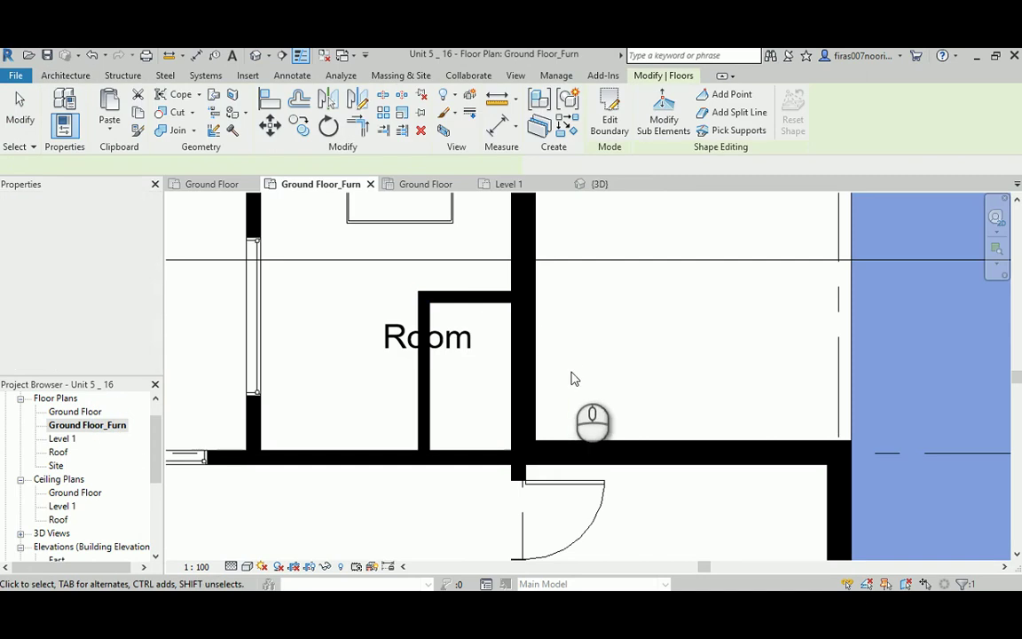
pyautogui.click(677, 283)
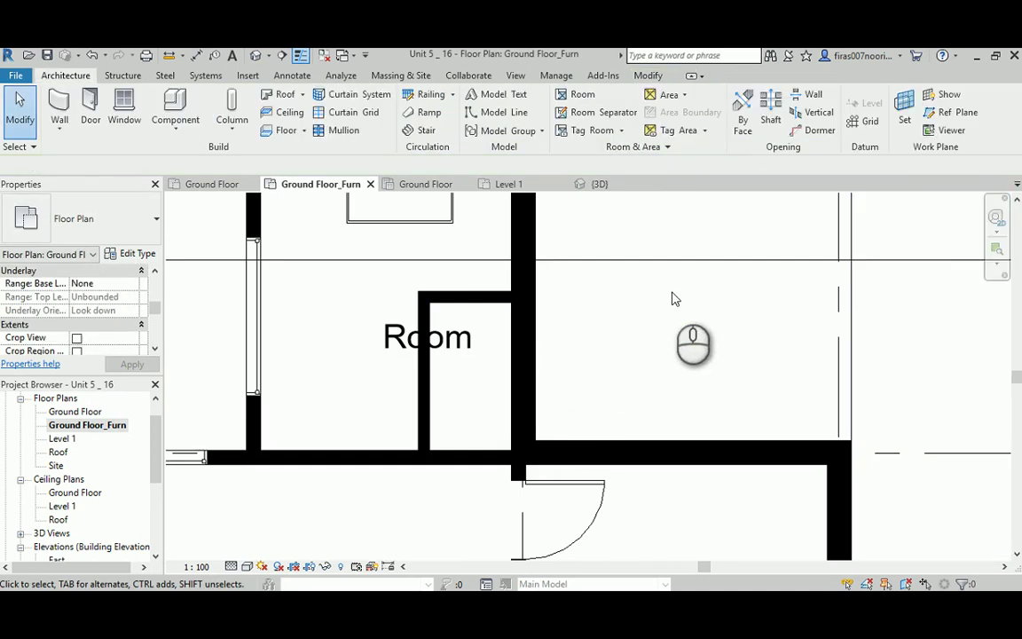
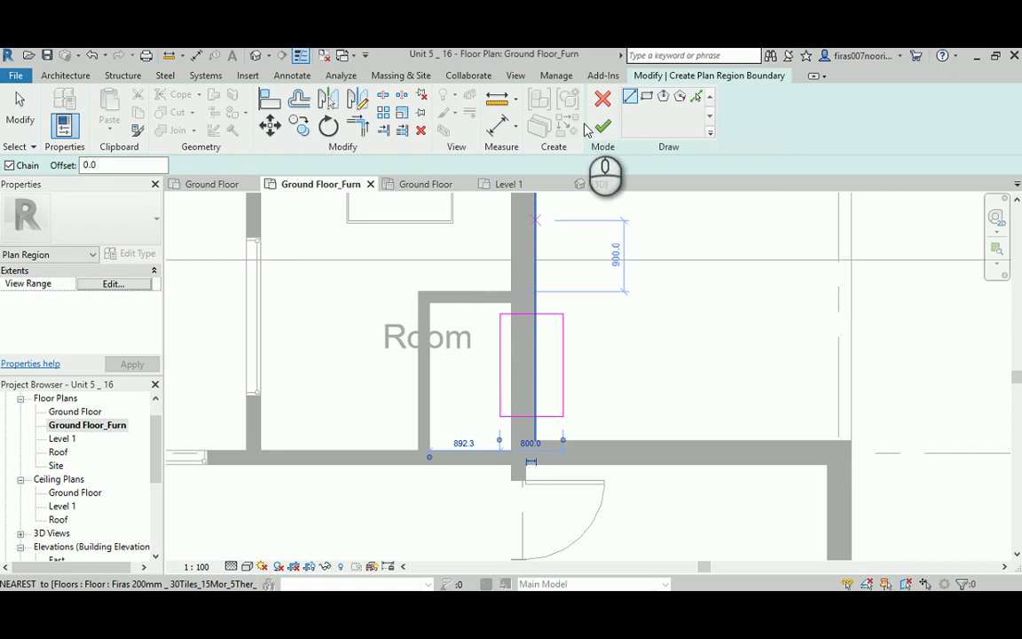
# Step: Set the cut plane offset of the plan region around the small window to 1700 and finish the region
pyautogui.click(110, 283)
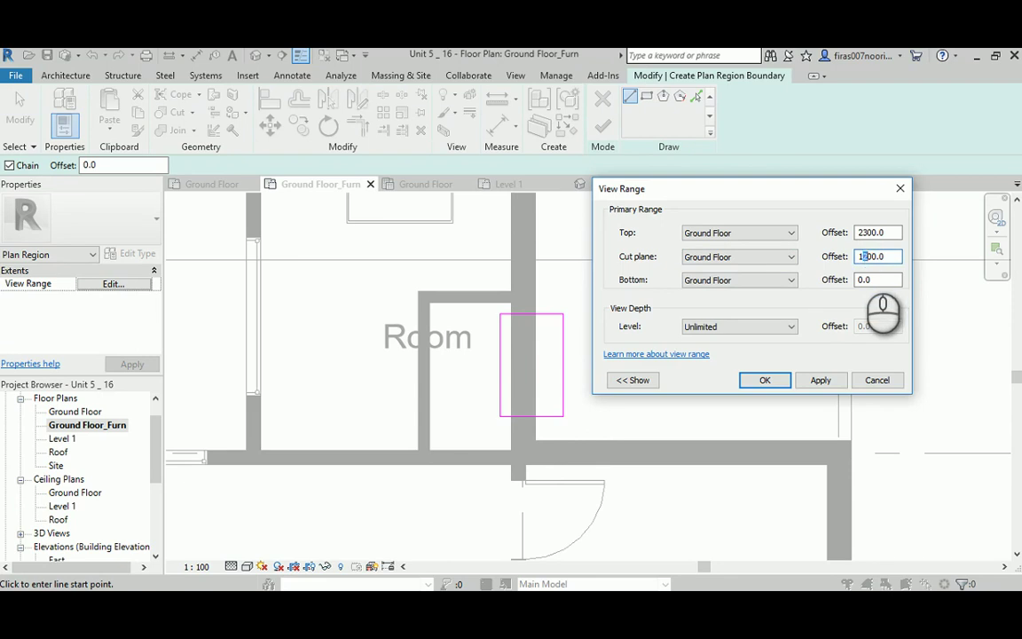
pyautogui.write('6')
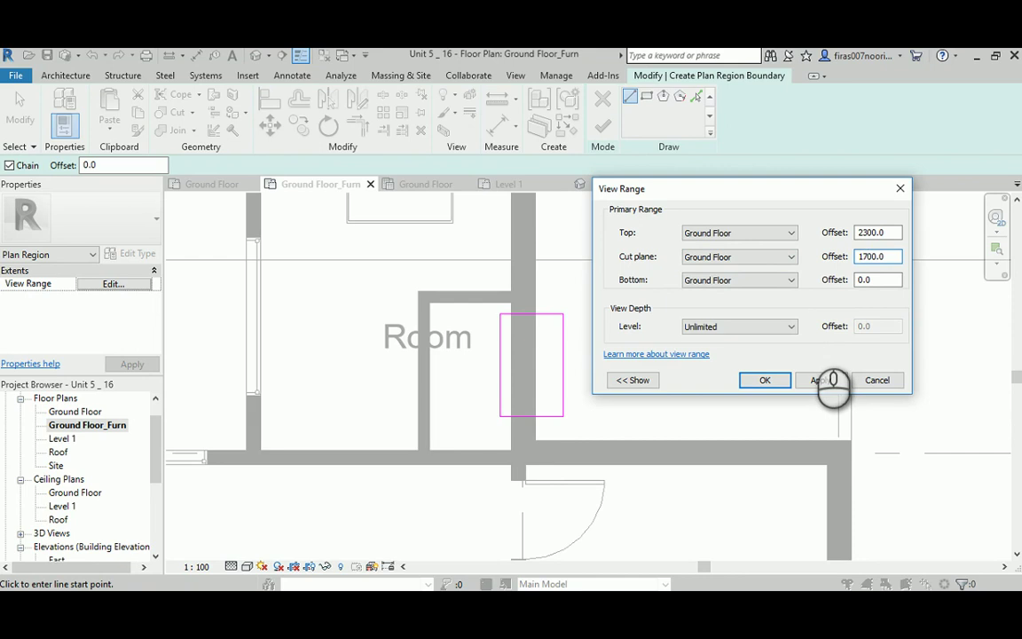
pyautogui.click(764, 380)
pyautogui.click(602, 127)
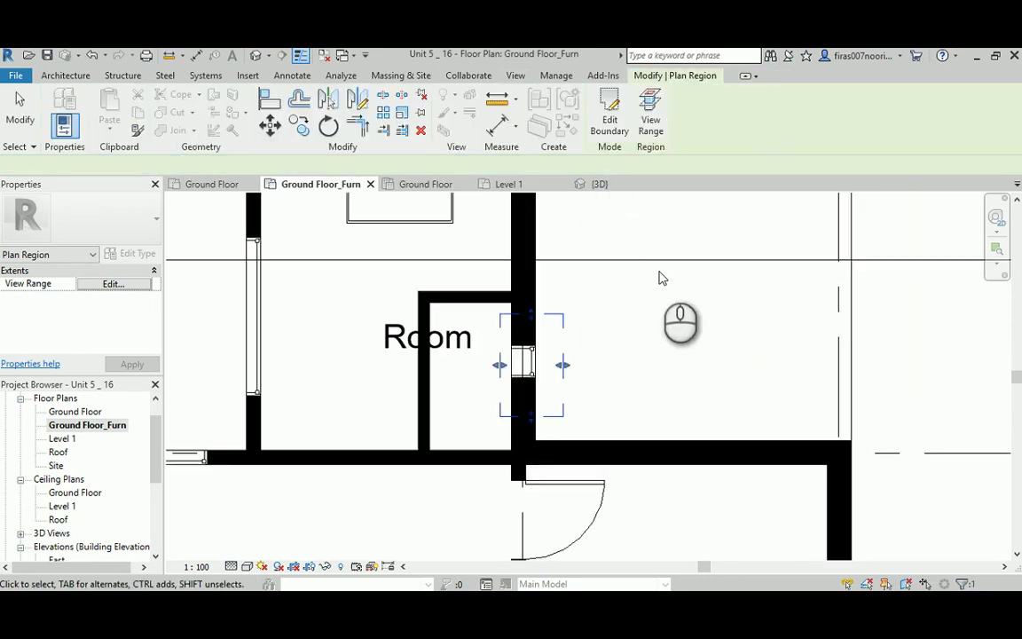
pyautogui.click(673, 309)
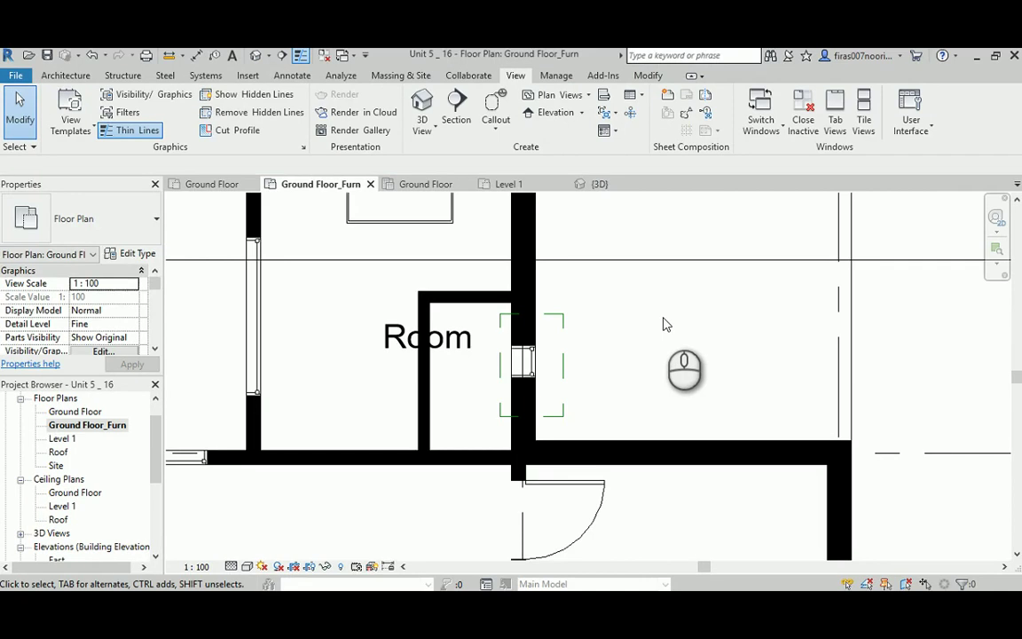
# Step: Hide the plan region's boundary around the small window in the Ground Floor_Furn plan
pyautogui.click(561, 318)
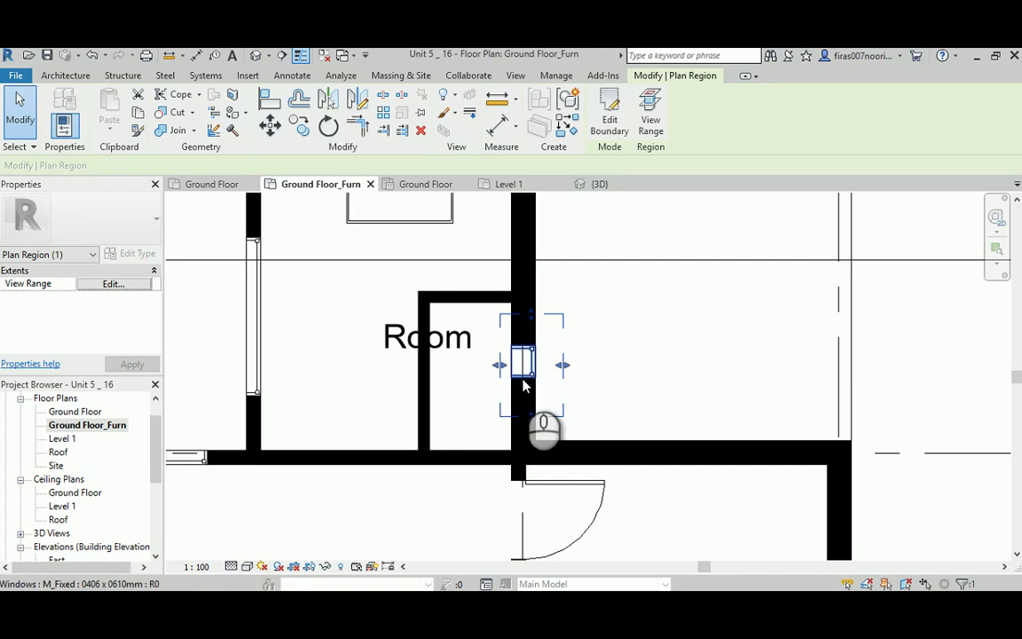
pyautogui.click(682, 405)
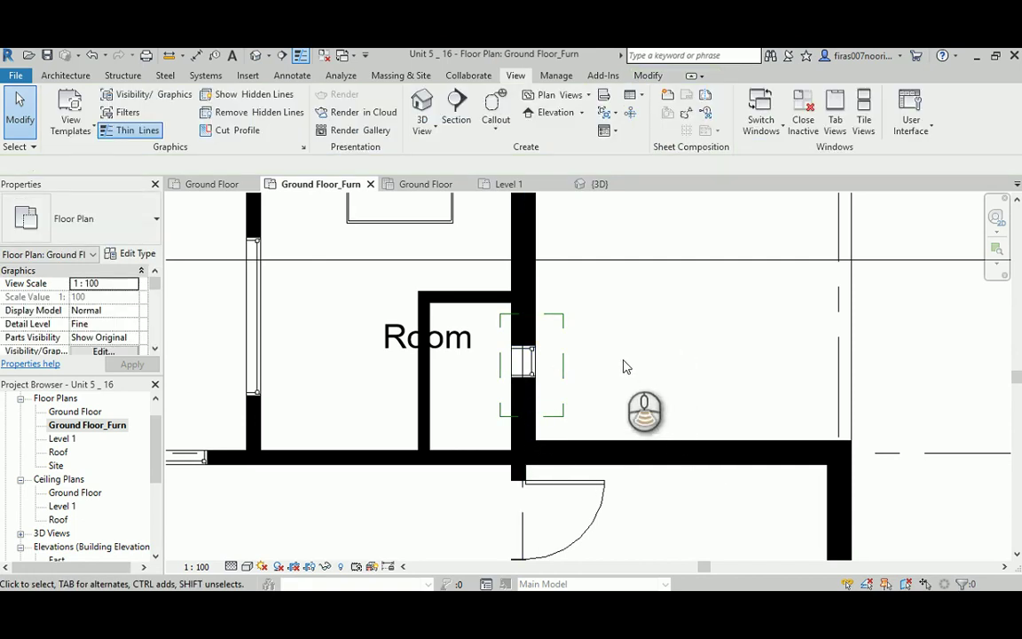
pyautogui.scroll(-5, 624, 364)
pyautogui.scroll(5, 629, 349)
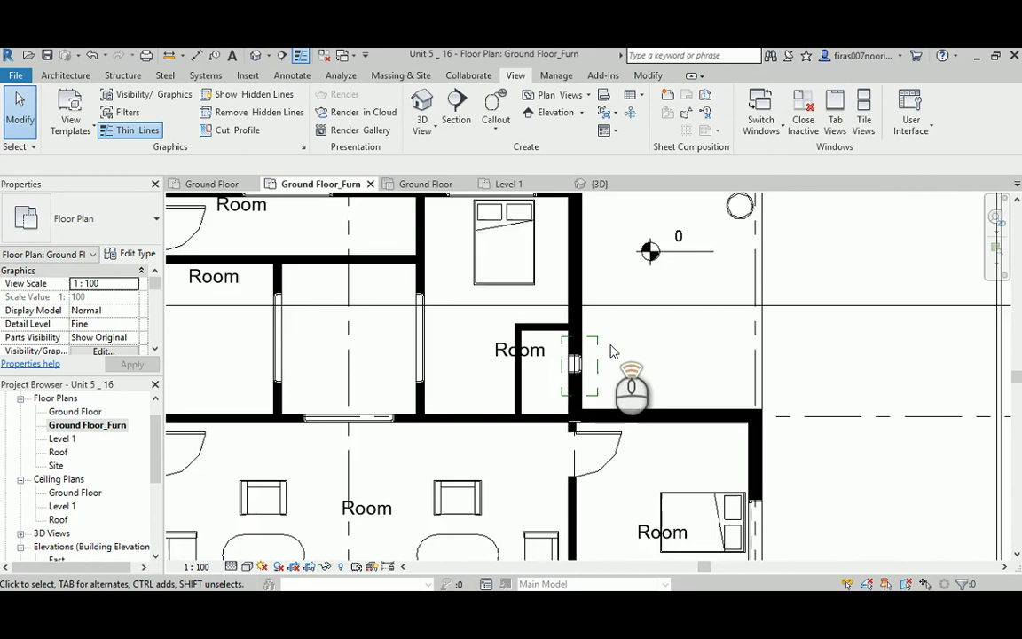
pyautogui.click(605, 332)
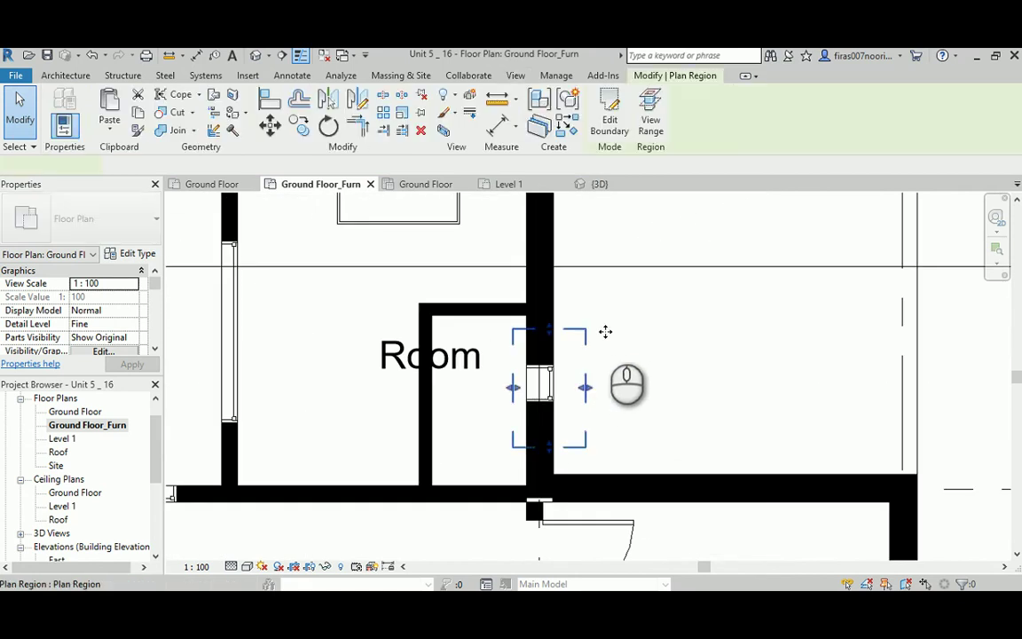
pyautogui.click(674, 355)
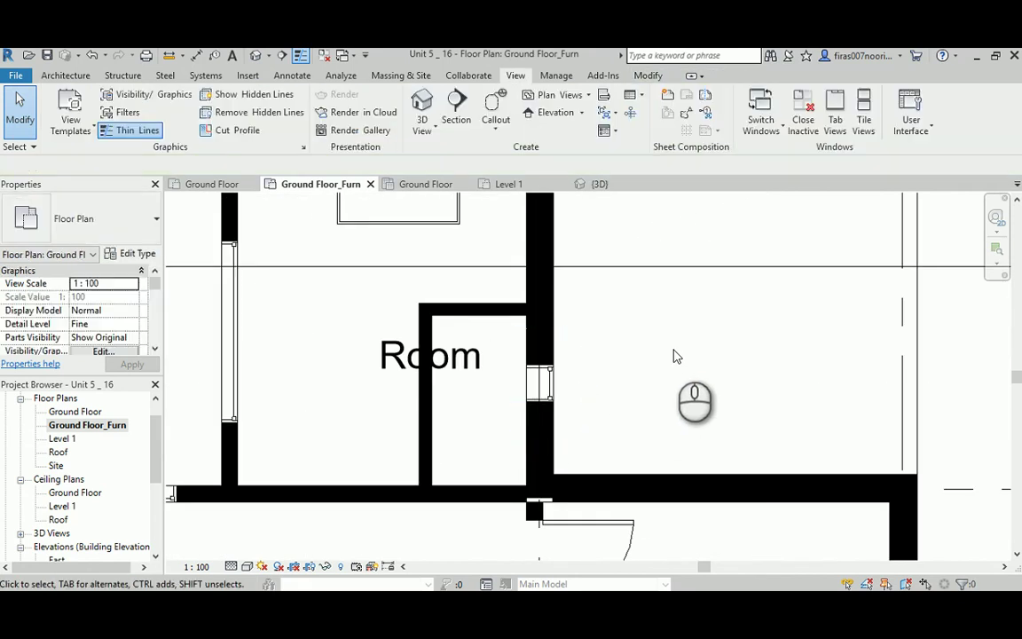
# Step: Create a rectangular callout around the upper bedroom with the small closet in the Ground Floor_Furn plan
pyautogui.scroll(-2, 747, 332)
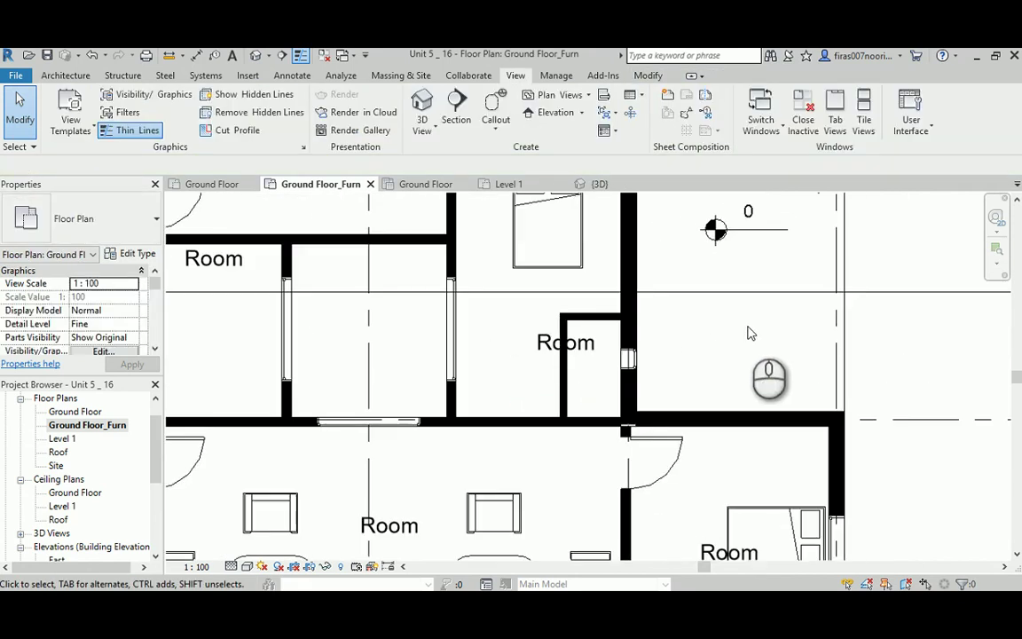
pyautogui.moveTo(745, 328); pyautogui.dragTo(821, 331, button='middle')
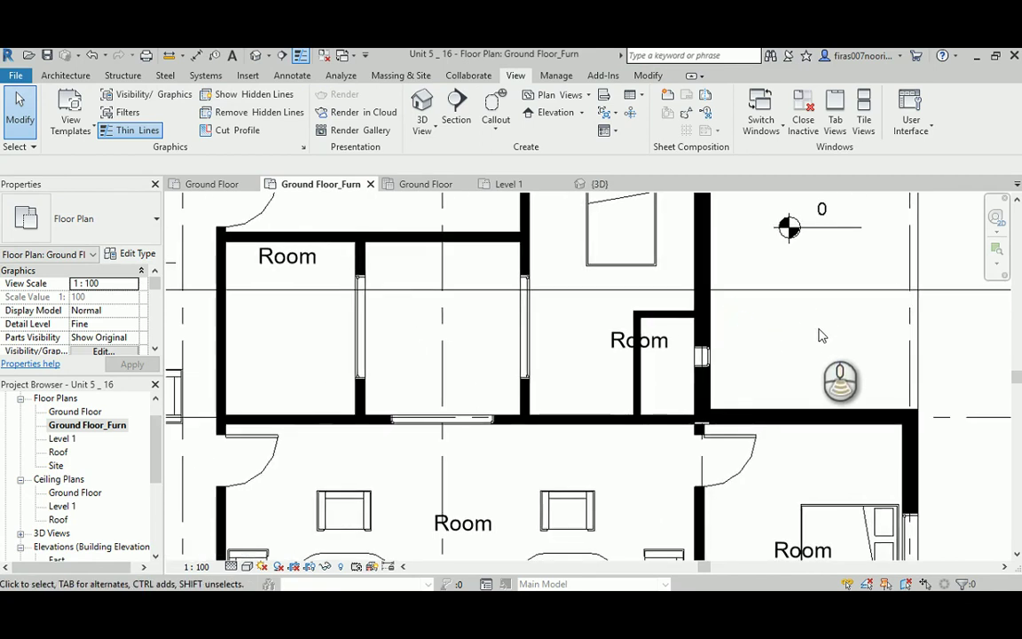
pyautogui.scroll(-2, 820, 334)
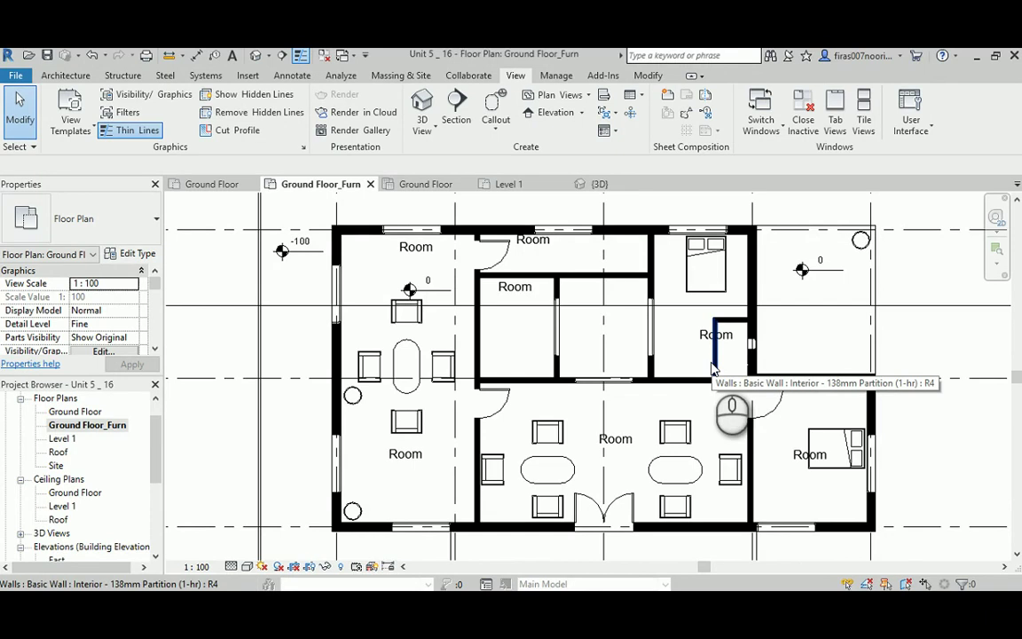
pyautogui.scroll(5, 745, 338)
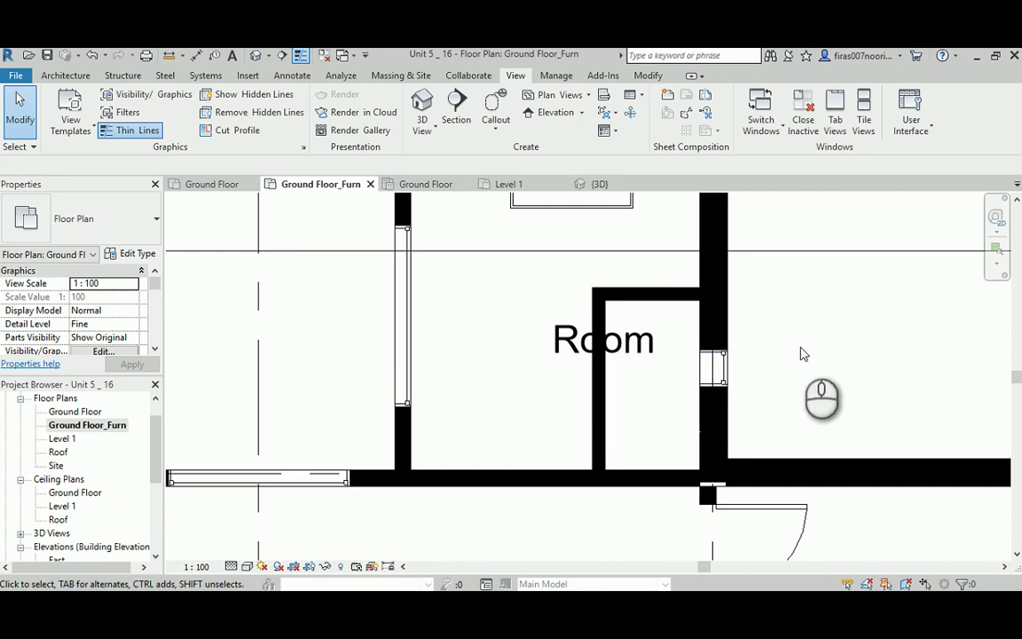
pyautogui.scroll(-3, 758, 354)
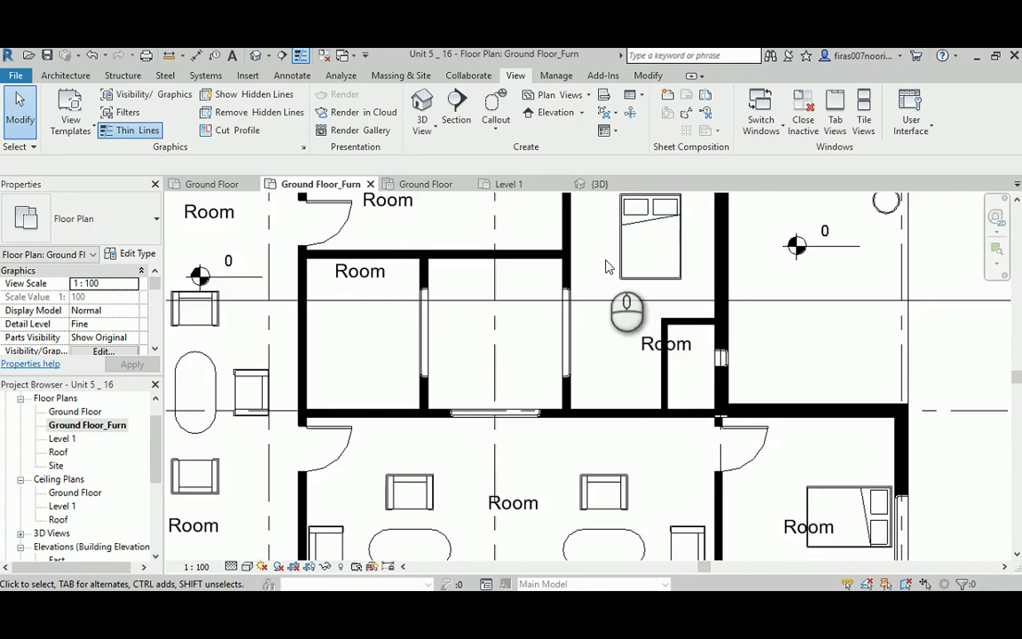
pyautogui.moveTo(606, 263); pyautogui.dragTo(575, 346, button='middle')
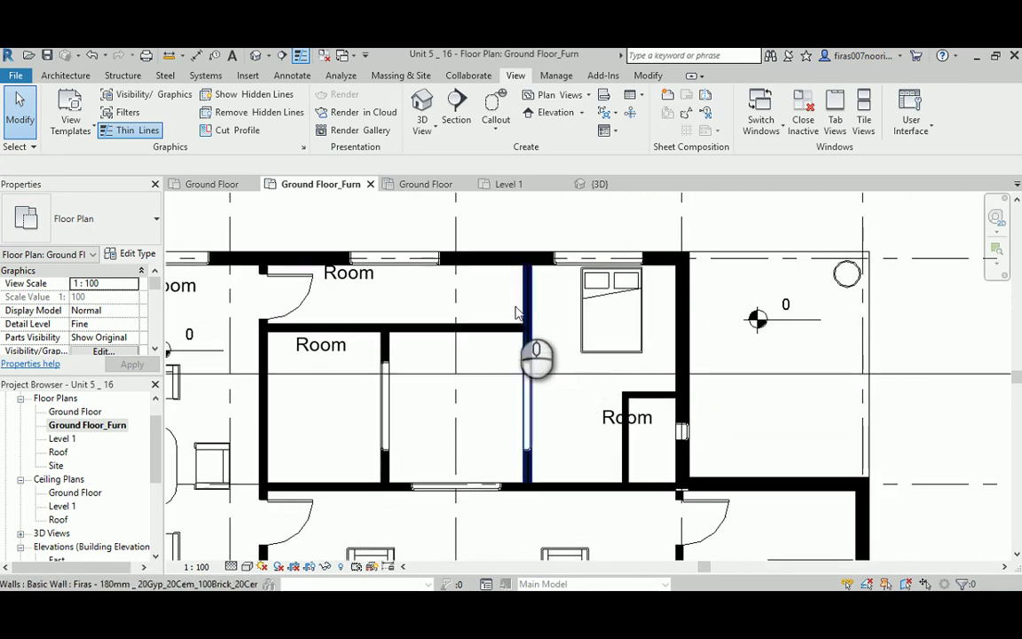
pyautogui.click(495, 130)
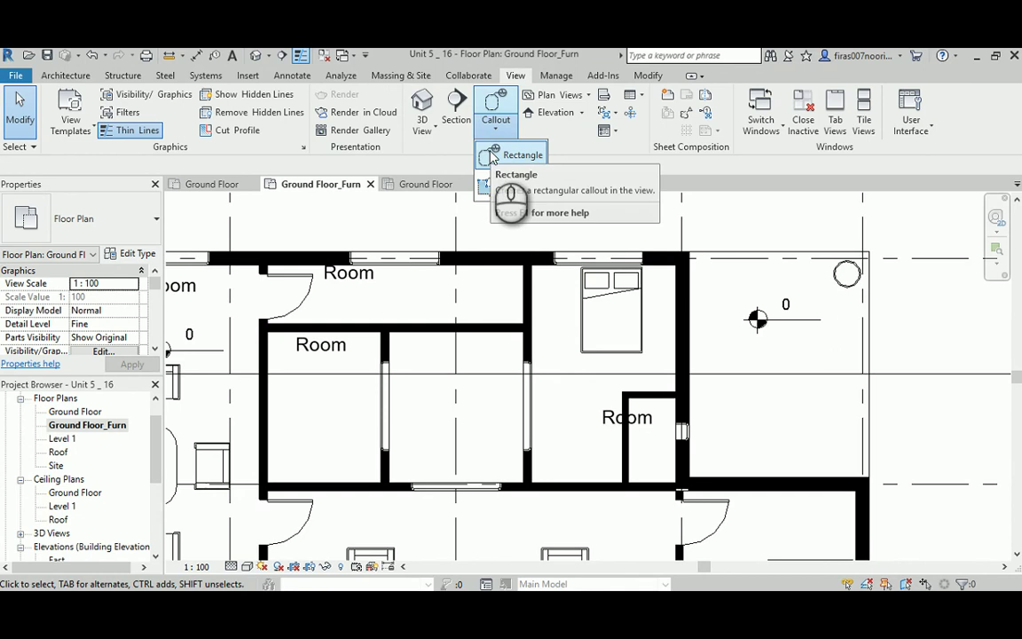
pyautogui.click(492, 158)
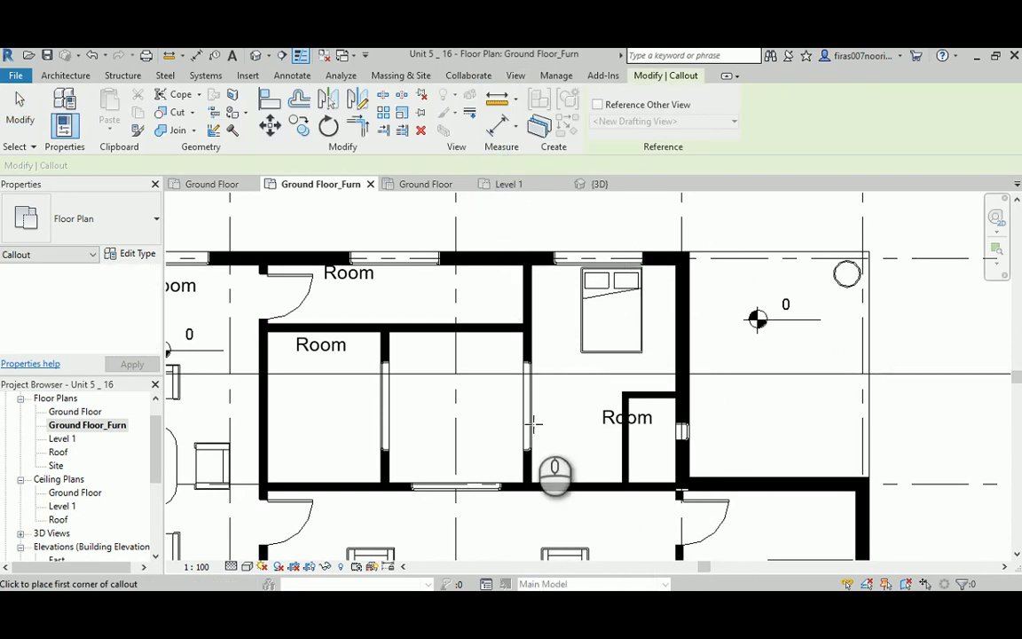
pyautogui.click(509, 218)
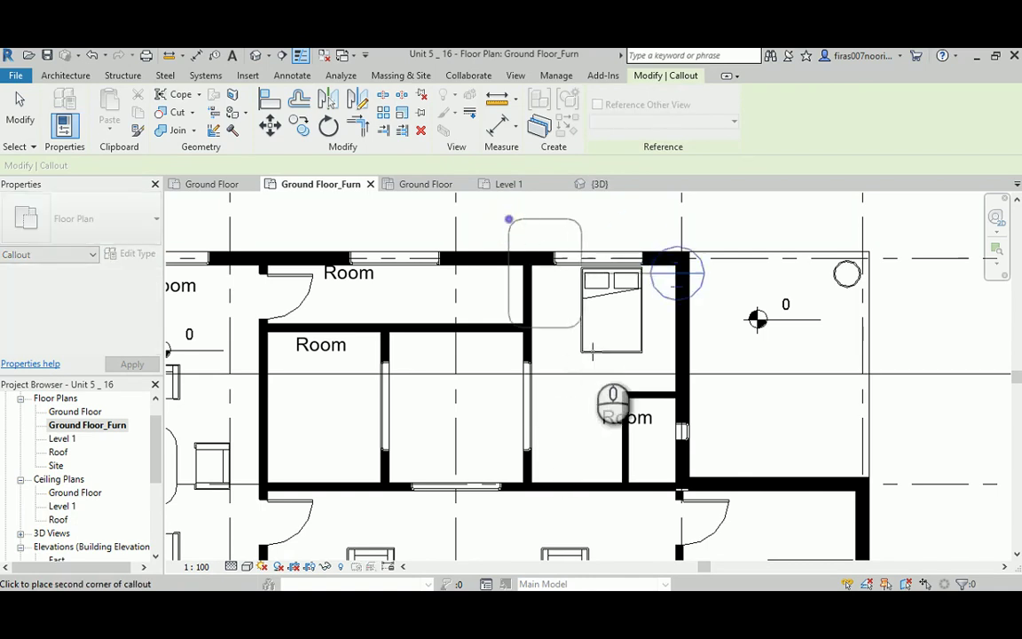
pyautogui.click(727, 525)
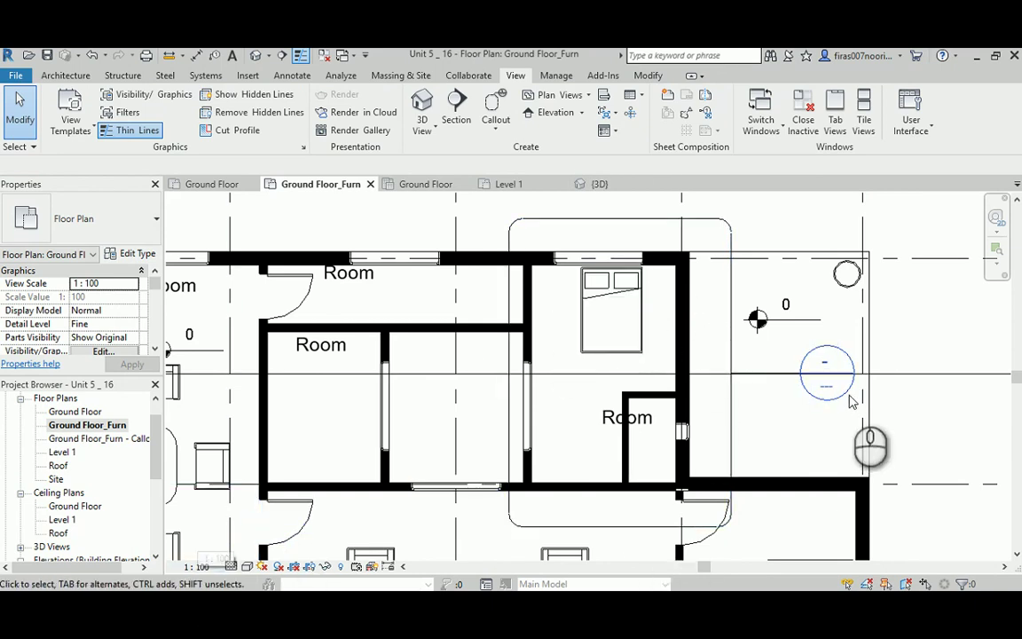
# Step: Open the bedroom's callout view from the Ground Floor_Furn plan and set its view scale to 1:20
pyautogui.doubleClick(845, 352)
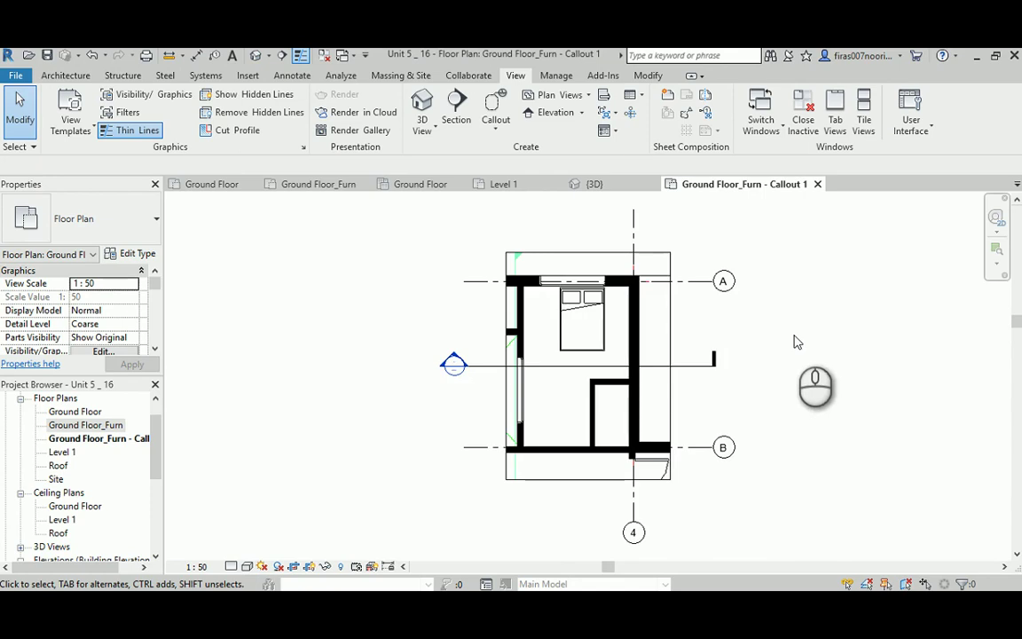
pyautogui.scroll(4, 701, 285)
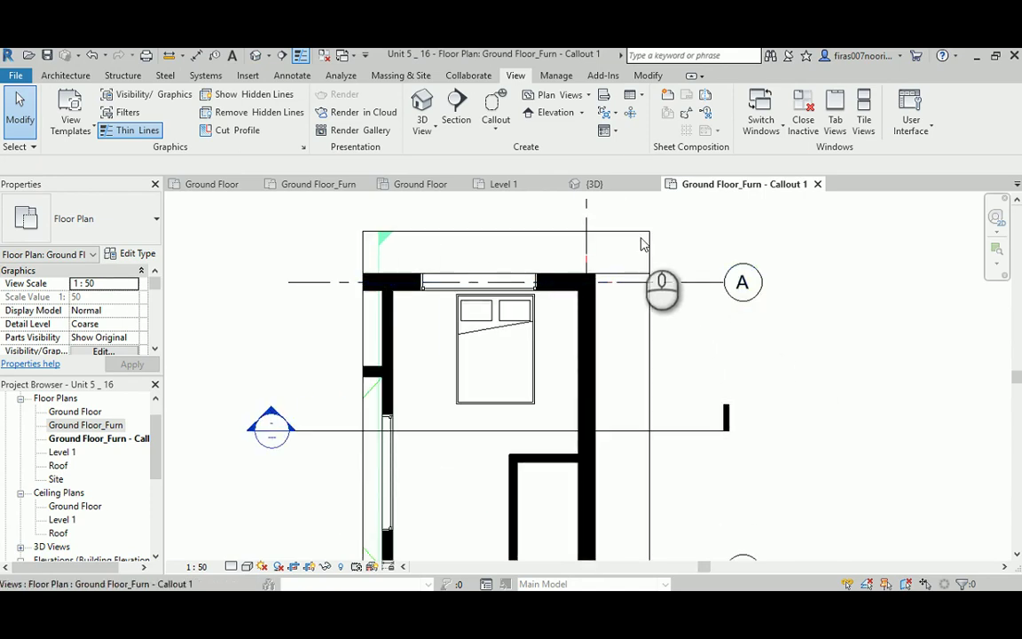
pyautogui.scroll(-3, 648, 257)
pyautogui.moveTo(585, 248); pyautogui.dragTo(576, 293, button='middle')
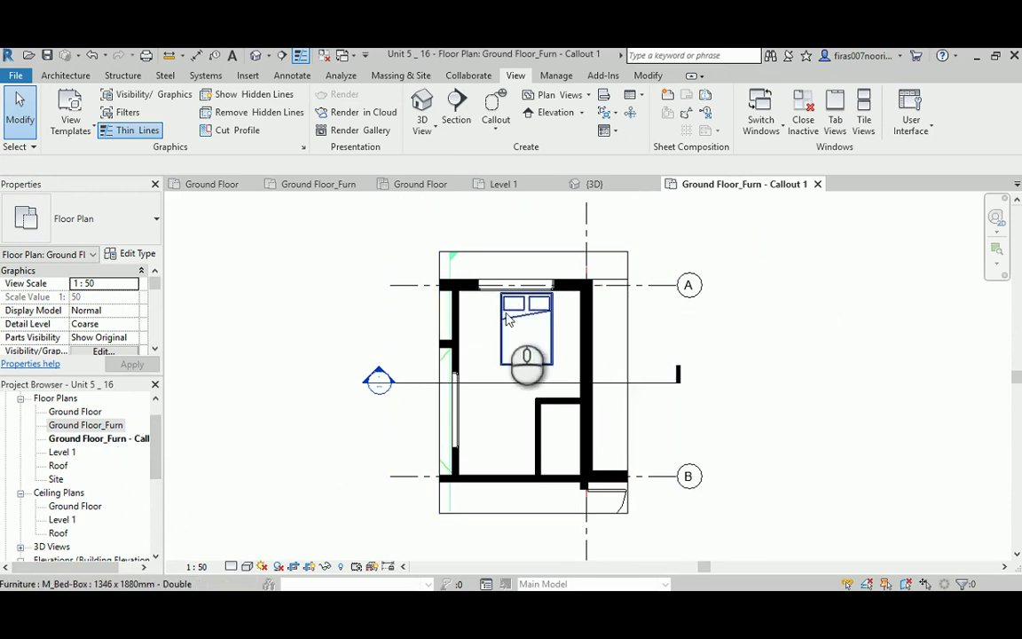
pyautogui.click(197, 567)
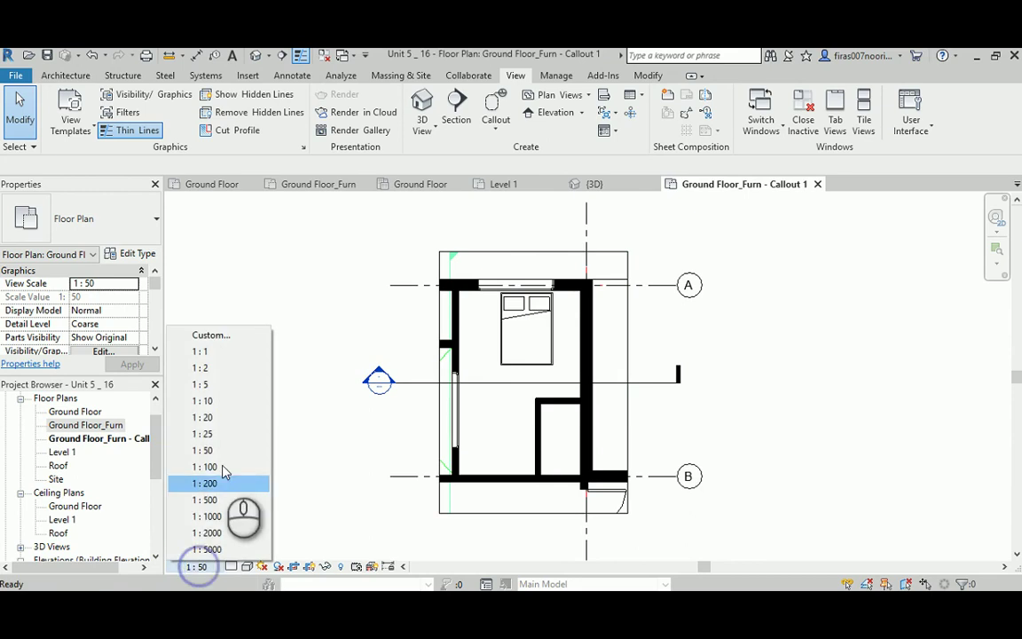
pyautogui.click(217, 416)
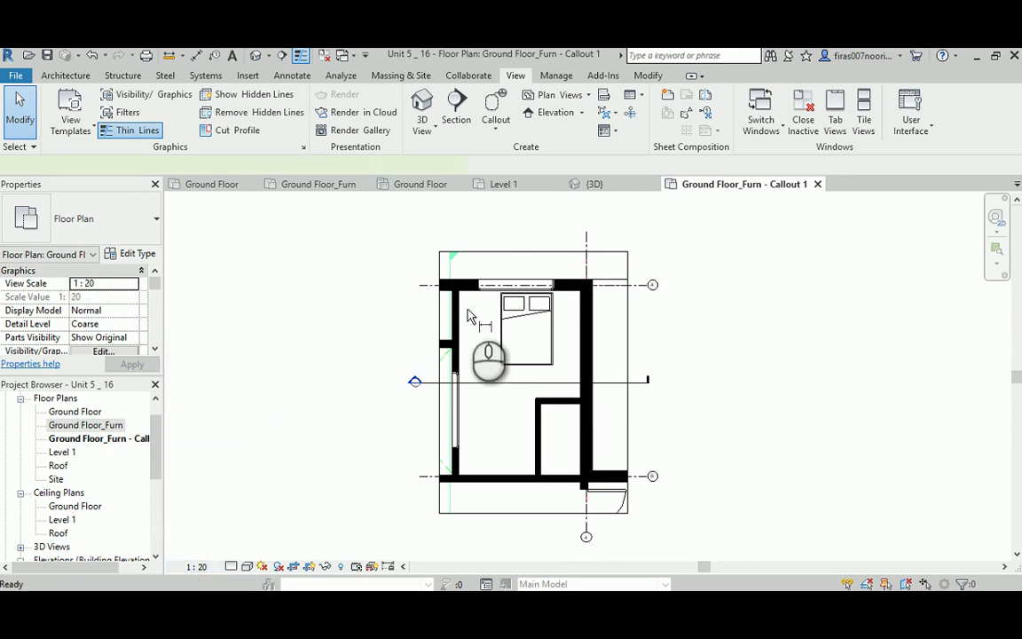
pyautogui.press('i')
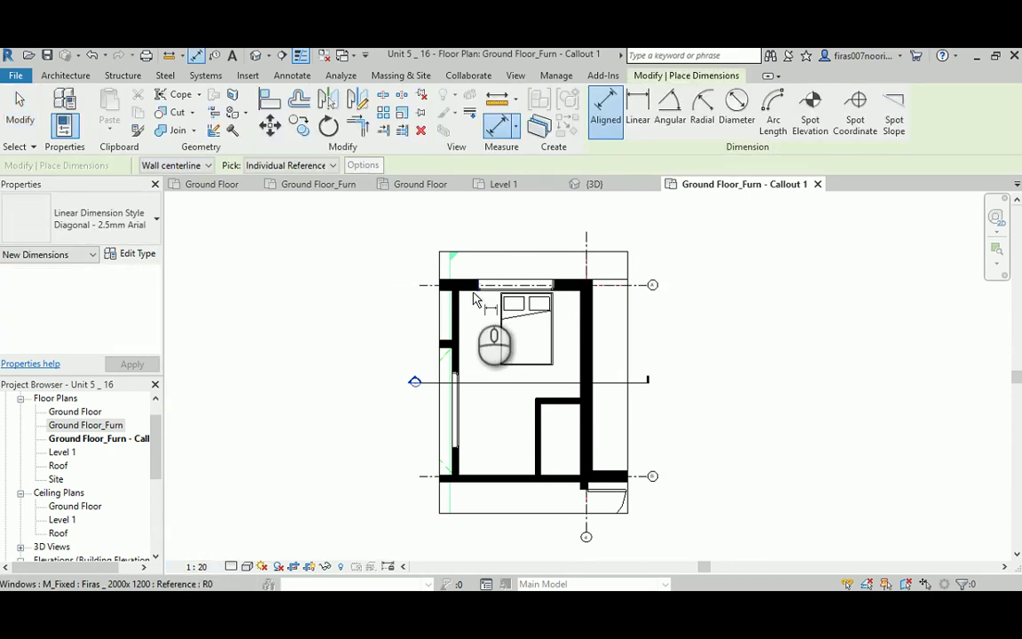
pyautogui.click(469, 288)
pyautogui.click(470, 479)
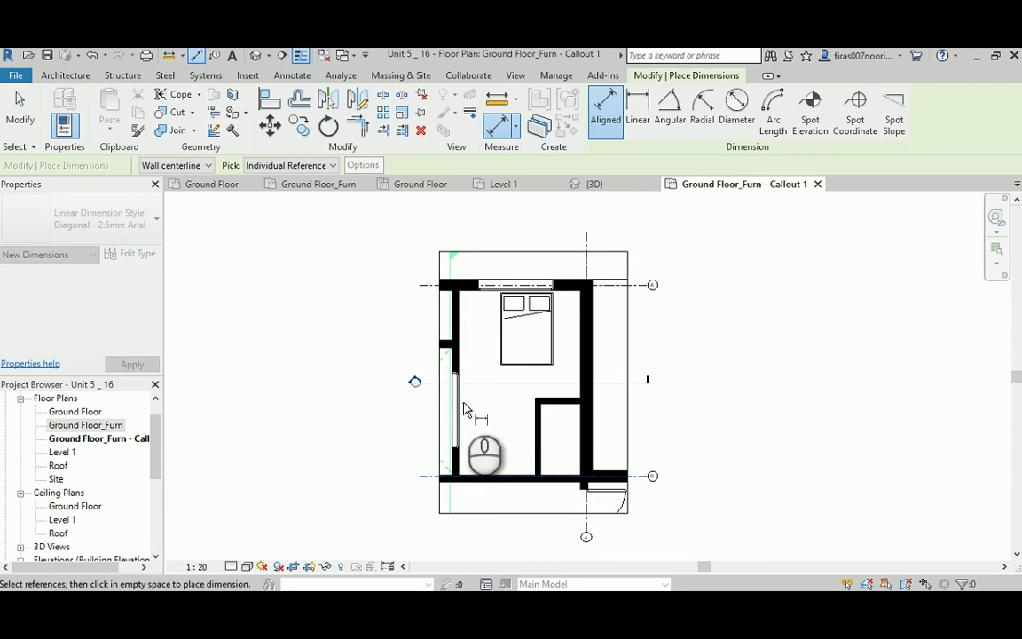
pyautogui.press('Escape')
pyautogui.press('Escape')
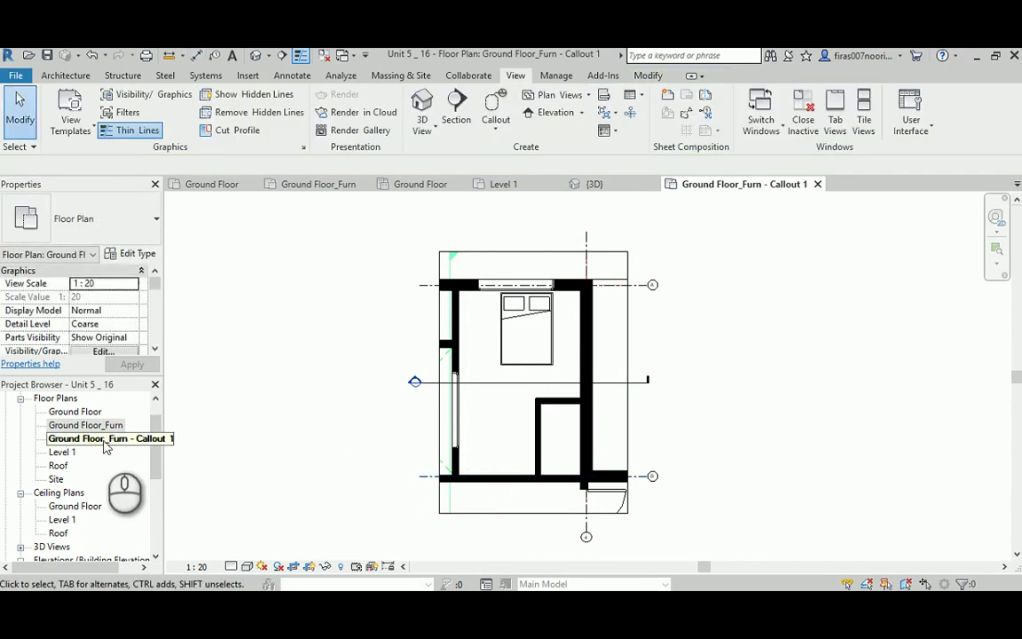
# Step: Delete the Ground Floor_Furn - Callout 1 view and open the Ground Floor plan
pyautogui.click(104, 438)
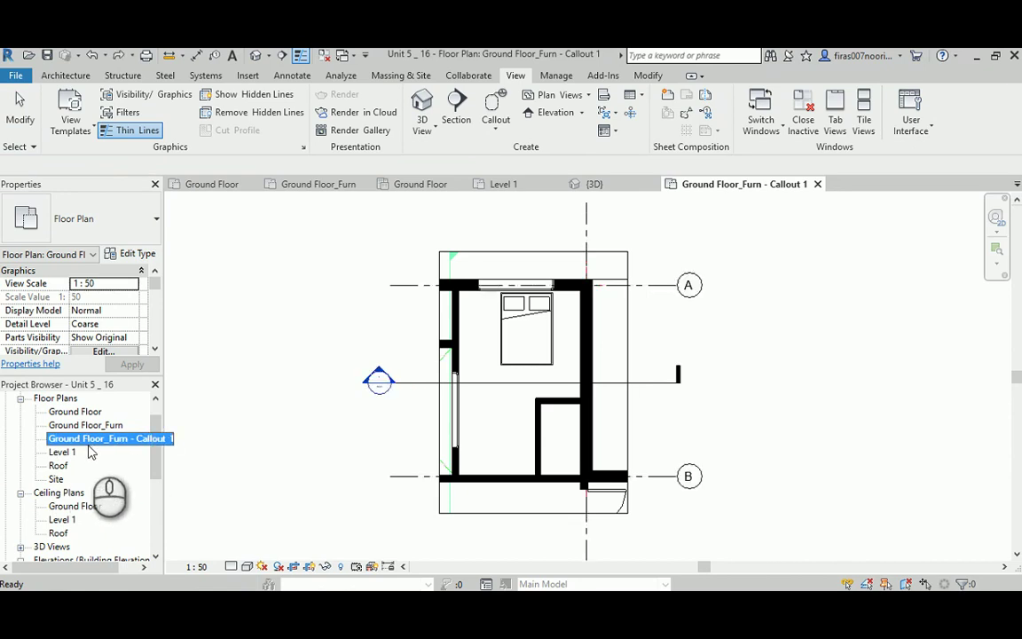
pyautogui.press('Delete')
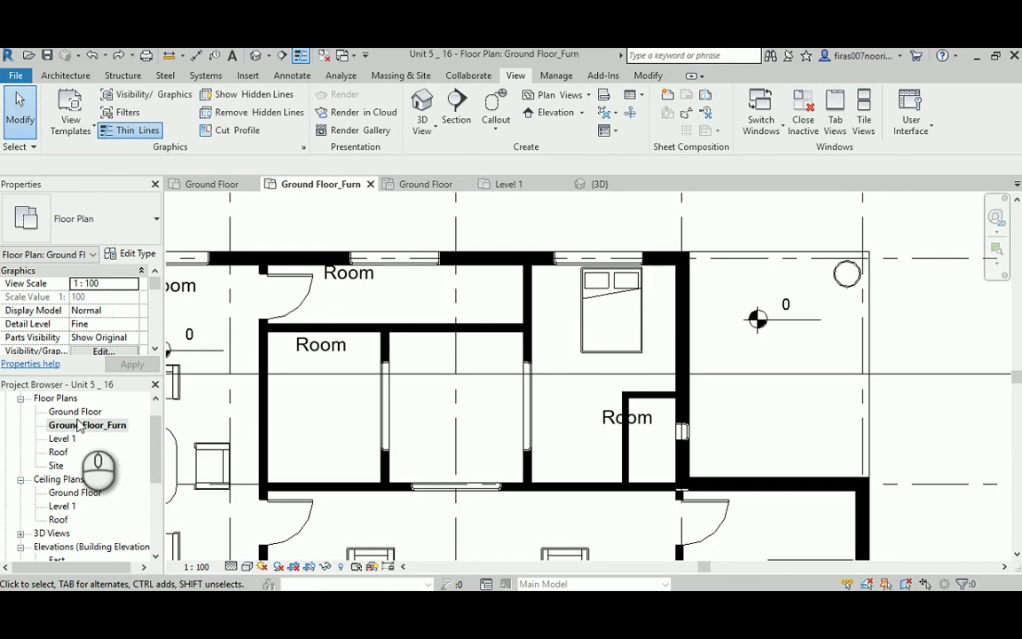
pyautogui.click(78, 413)
pyautogui.doubleClick(78, 413)
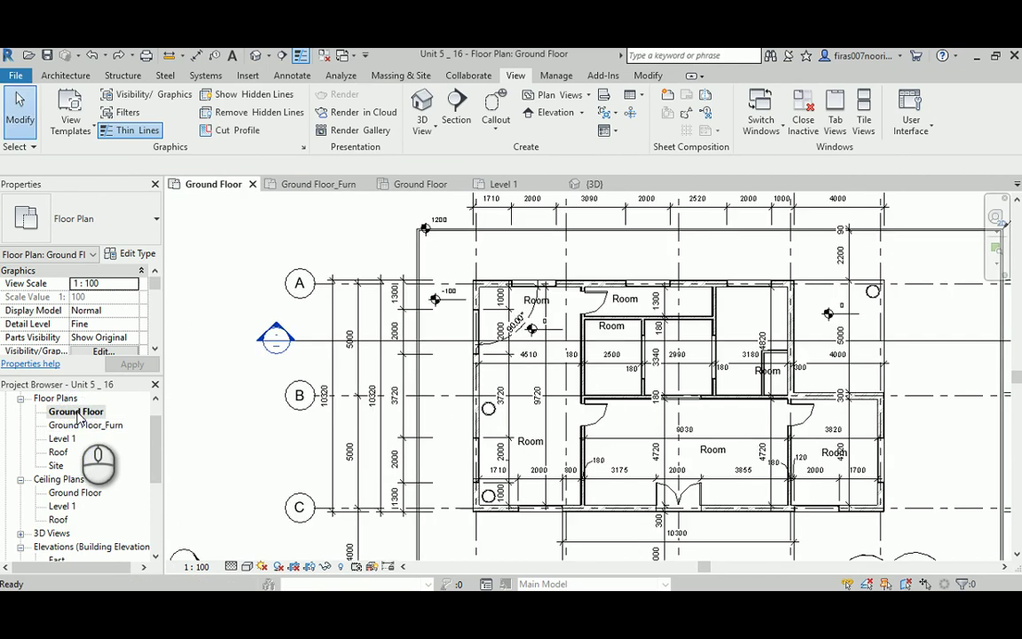
# Step: Create a rectangular callout around the upper bedroom in the dimensioned Ground Floor plan
pyautogui.rightClick(79, 415)
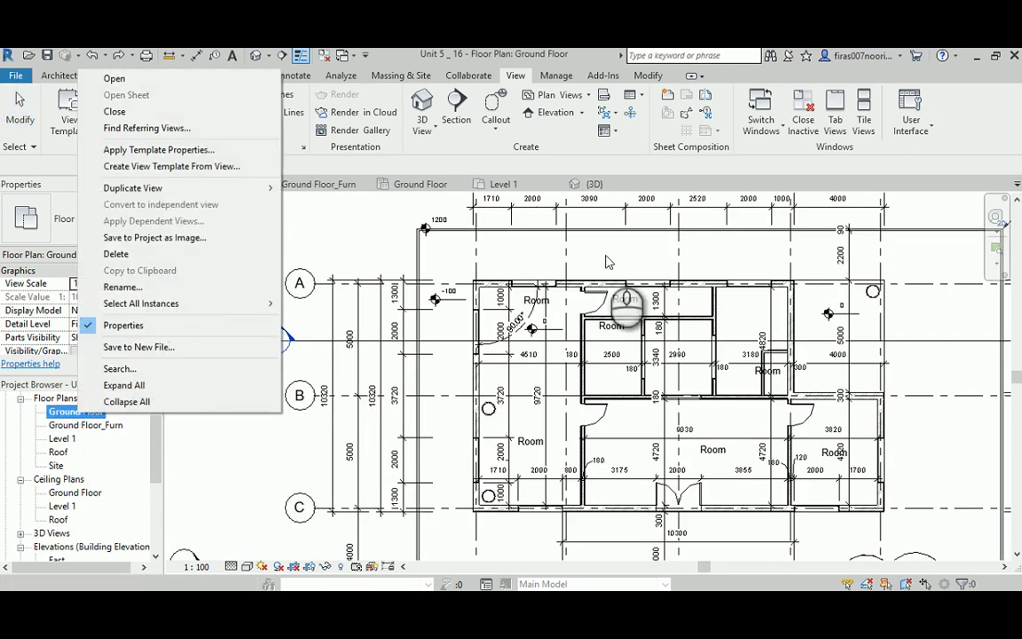
pyautogui.click(496, 109)
pyautogui.moveTo(741, 346); pyautogui.dragTo(583, 362, button='middle')
pyautogui.click(551, 275)
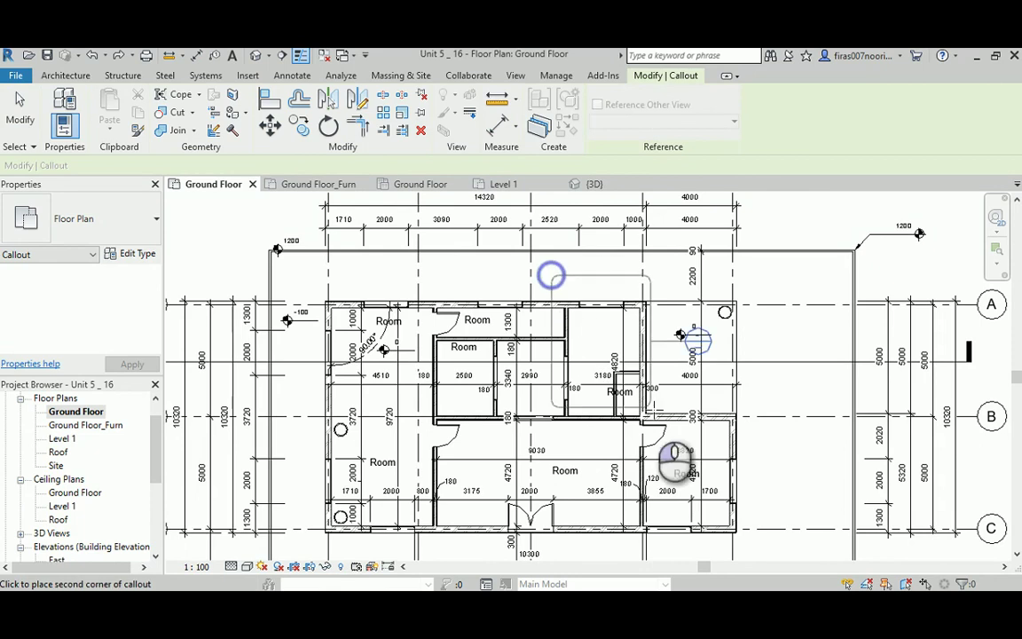
pyautogui.click(659, 433)
pyautogui.press('Escape')
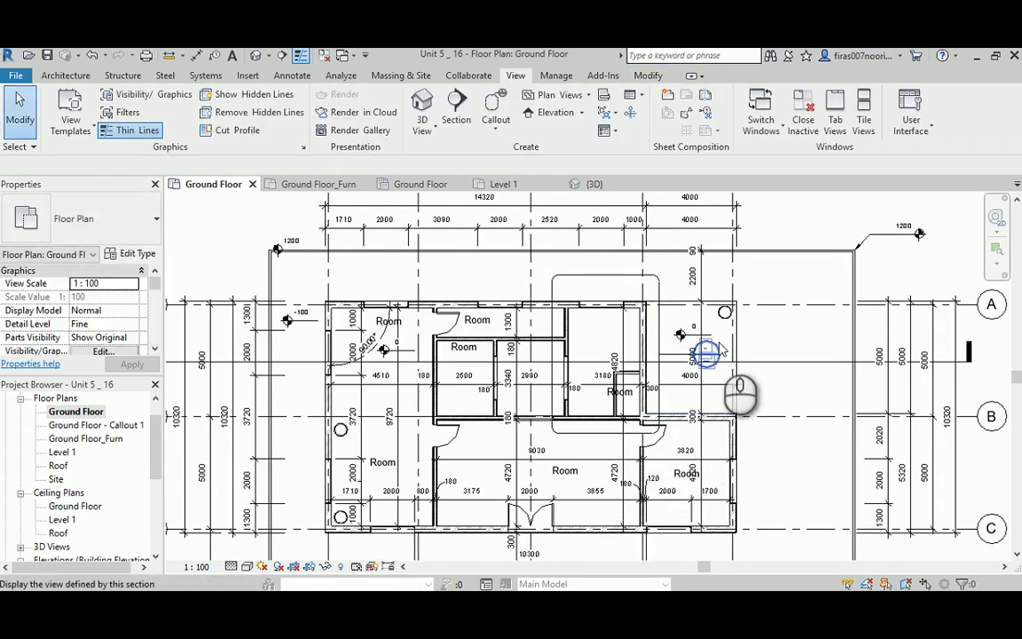
# Step: Open the Ground Floor callout view and add an aligned dimension across the bedroom's width between the inner wall faces
pyautogui.doubleClick(709, 355)
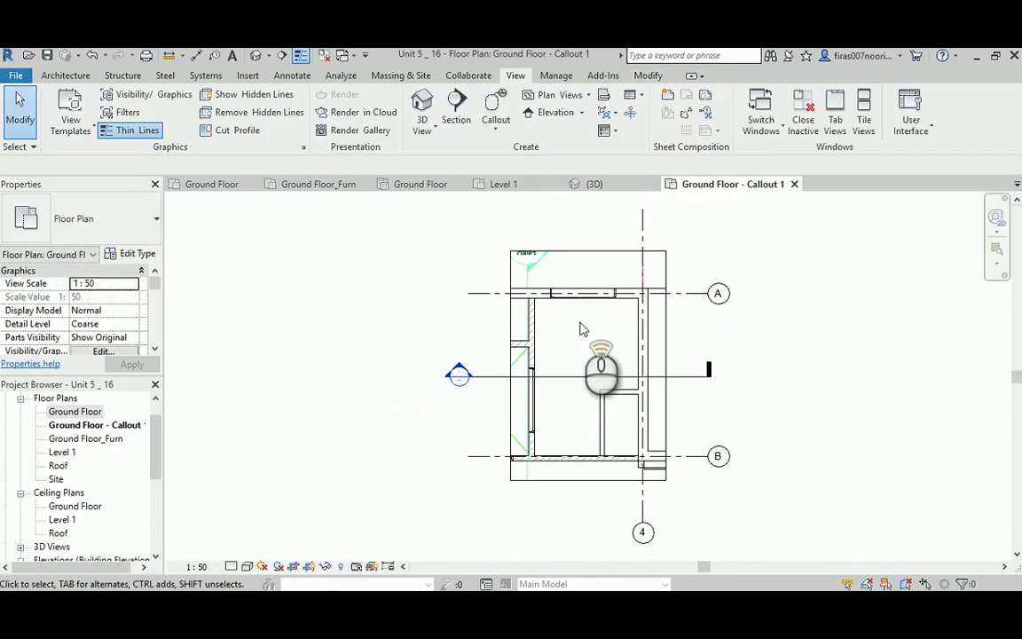
pyautogui.scroll(2, 581, 328)
pyautogui.press('d')
pyautogui.press('i')
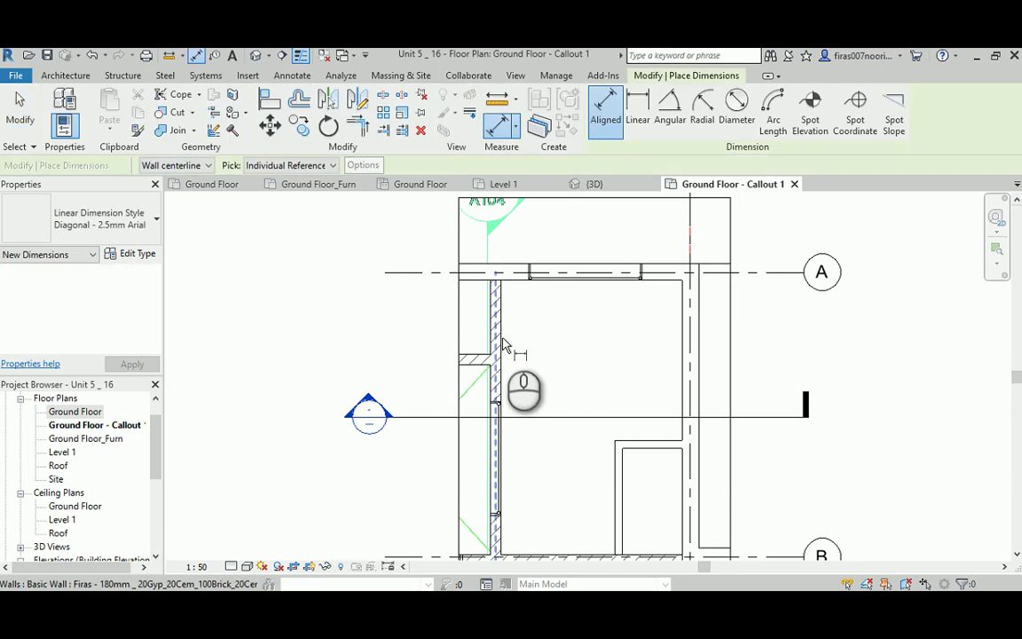
pyautogui.click(502, 337)
pyautogui.click(683, 342)
pyautogui.click(662, 337)
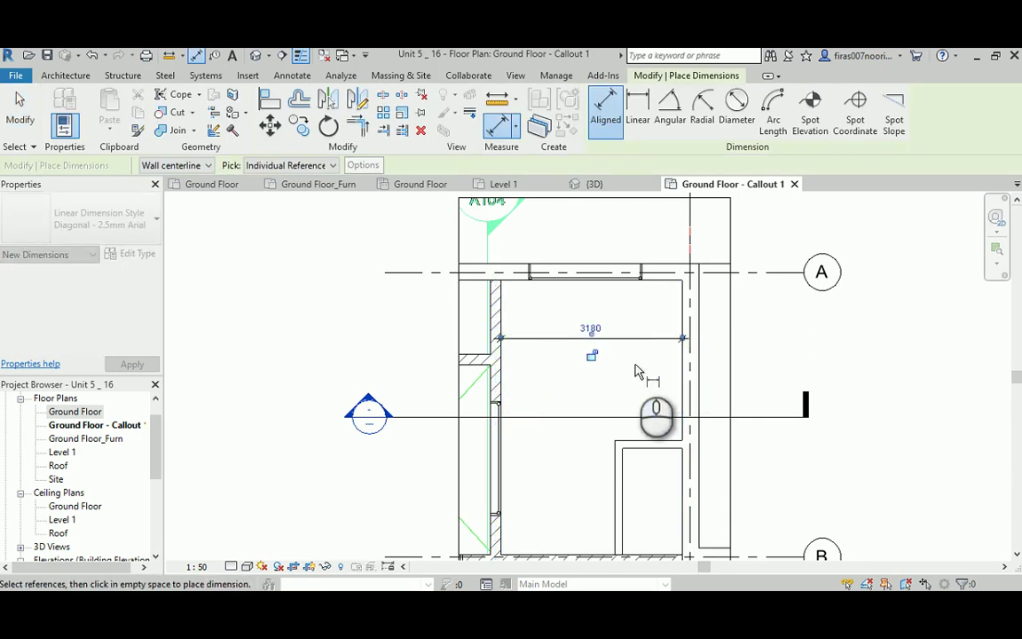
pyautogui.press('Escape')
pyautogui.press('Escape')
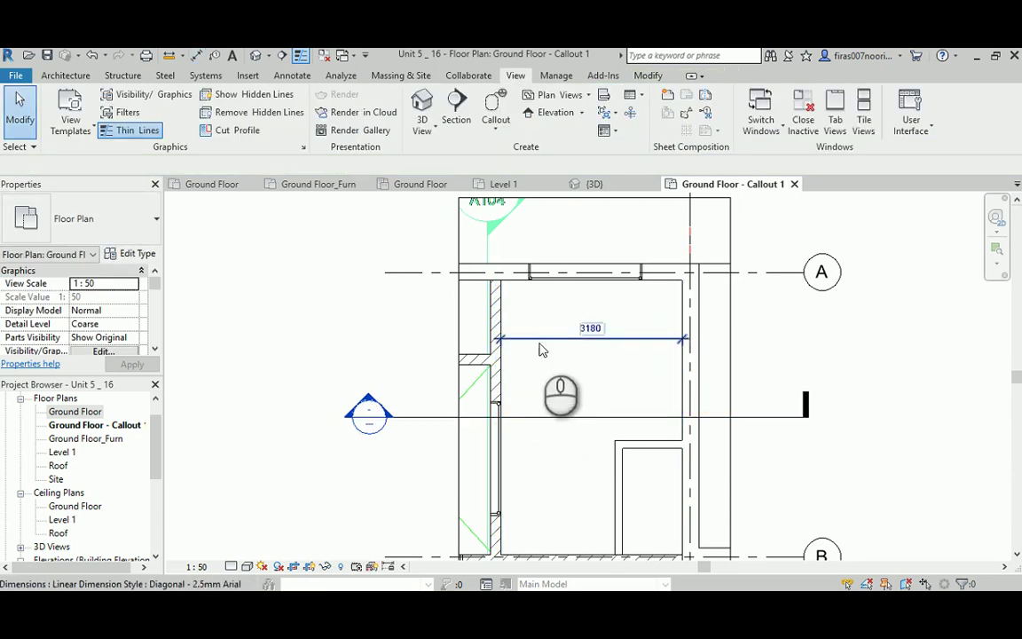
# Step: Set the view scale of Ground Floor - Callout 1 to 1:20
pyautogui.click(74, 413)
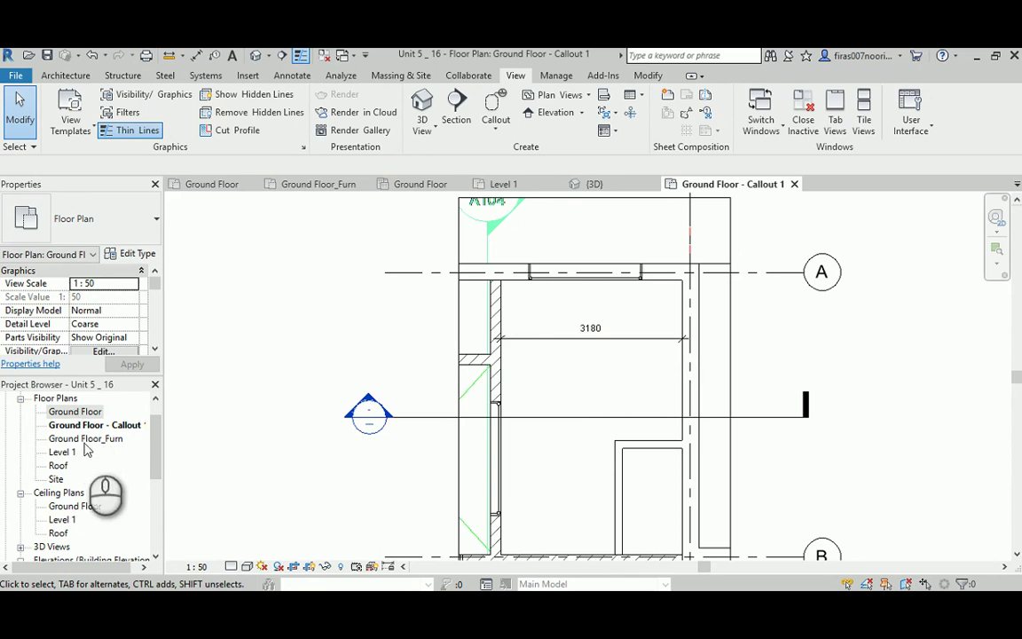
pyautogui.click(93, 425)
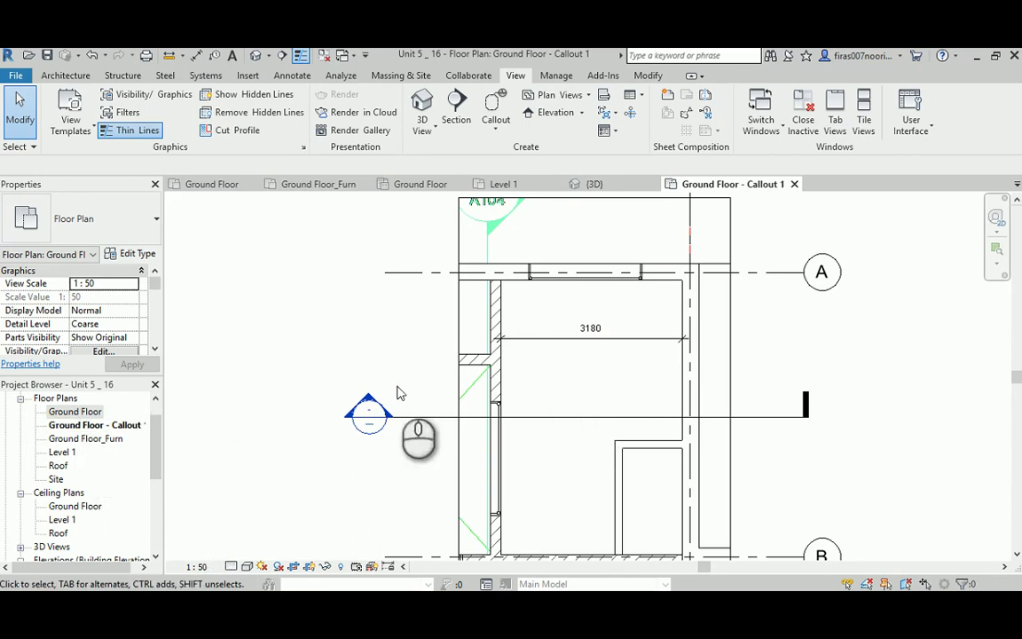
pyautogui.scroll(-2, 497, 329)
pyautogui.scroll(2, 726, 291)
pyautogui.scroll(-1, 720, 293)
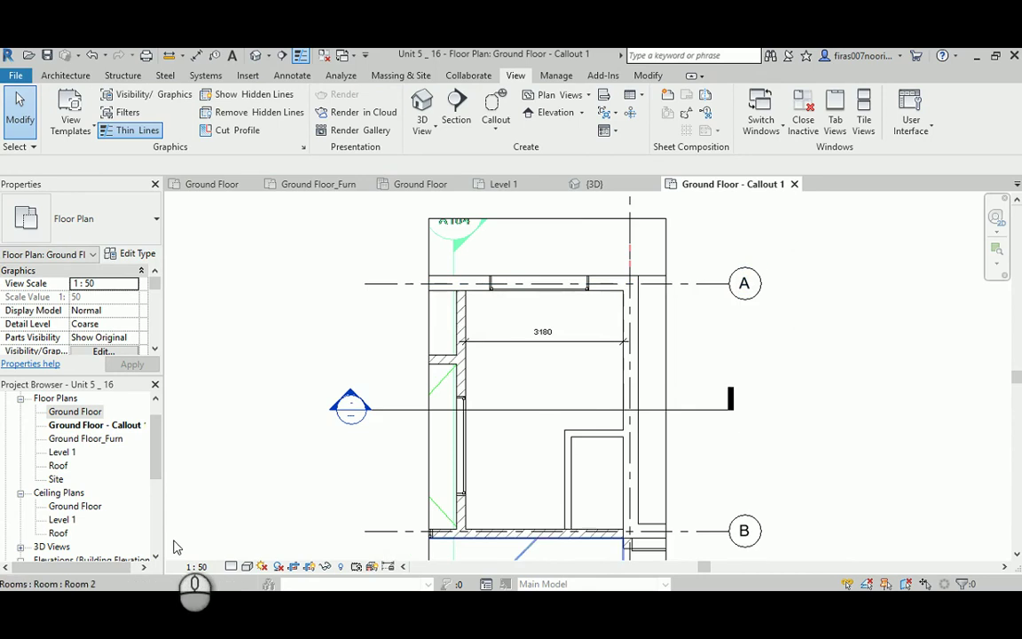
pyautogui.click(196, 566)
pyautogui.click(227, 425)
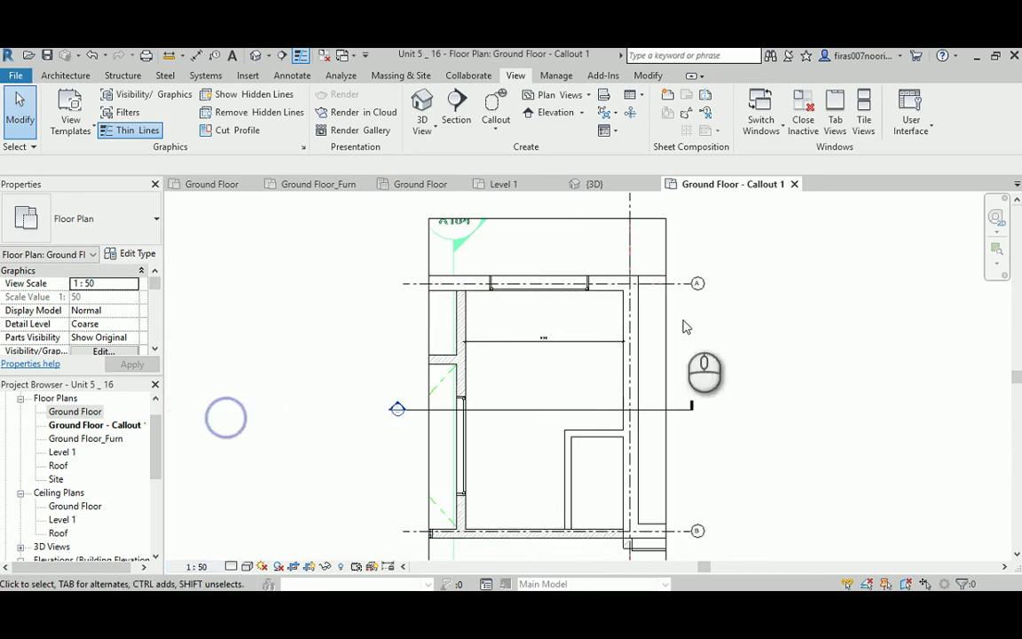
pyautogui.scroll(1, 697, 285)
pyautogui.scroll(2, 373, 324)
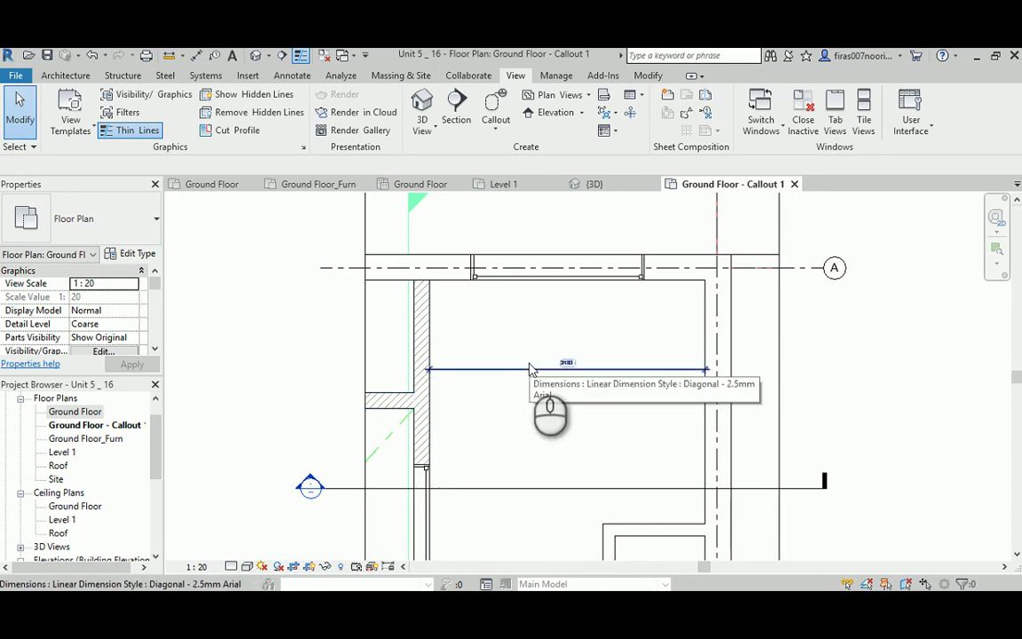
pyautogui.click(196, 566)
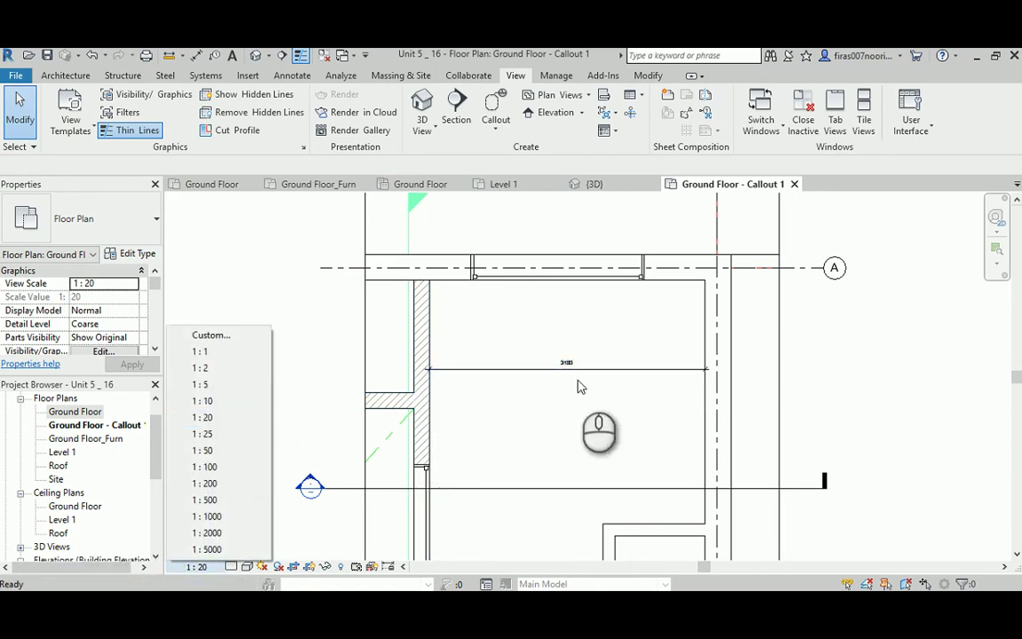
pyautogui.click(528, 377)
pyautogui.scroll(-2, 499, 407)
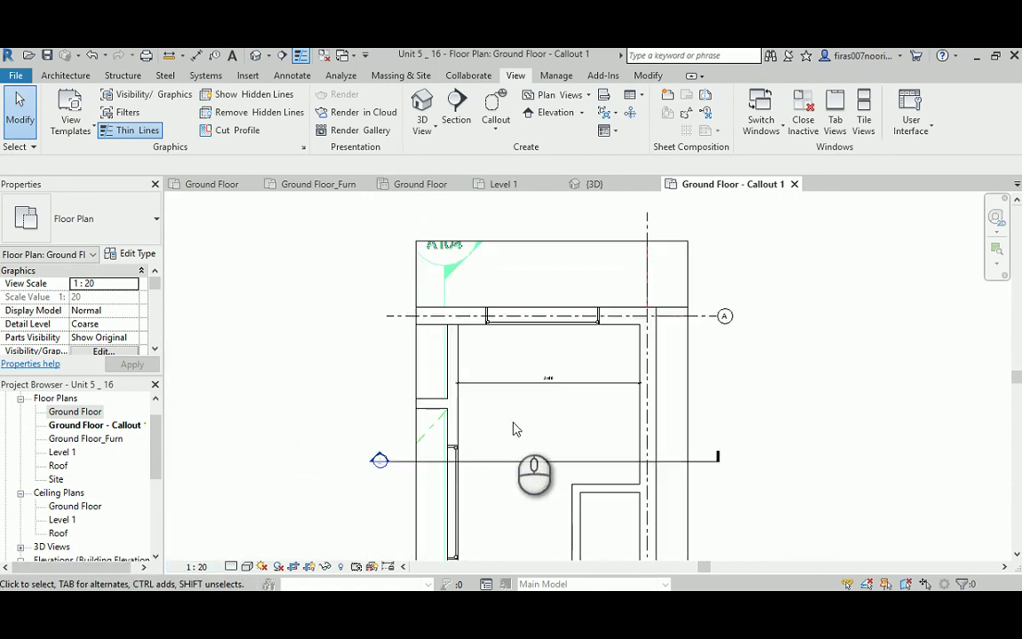
# Step: In the Ground Floor plan, move the bedroom's short horizontal partition wall upward to about 200 mm below the neighbouring room's upper wall
pyautogui.moveTo(513, 427); pyautogui.dragTo(547, 410, button='middle')
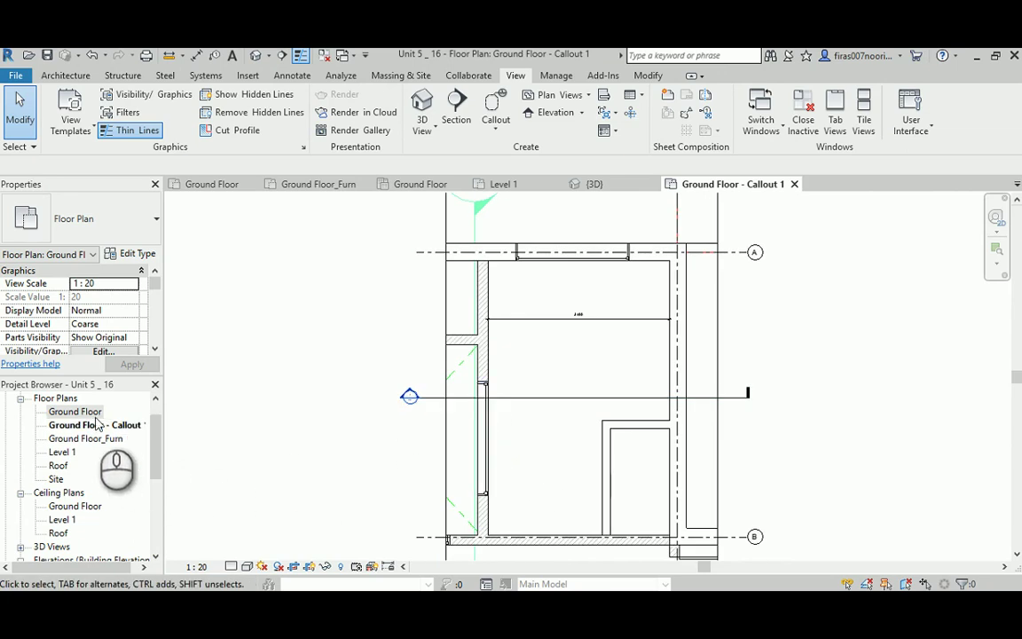
pyautogui.doubleClick(88, 412)
pyautogui.scroll(5, 628, 359)
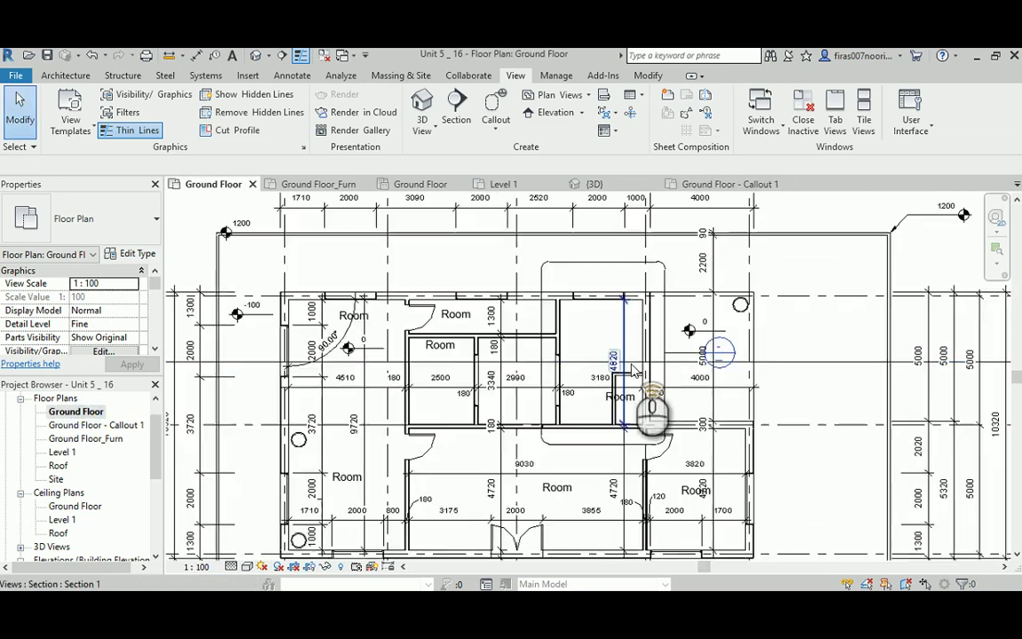
pyautogui.click(628, 396)
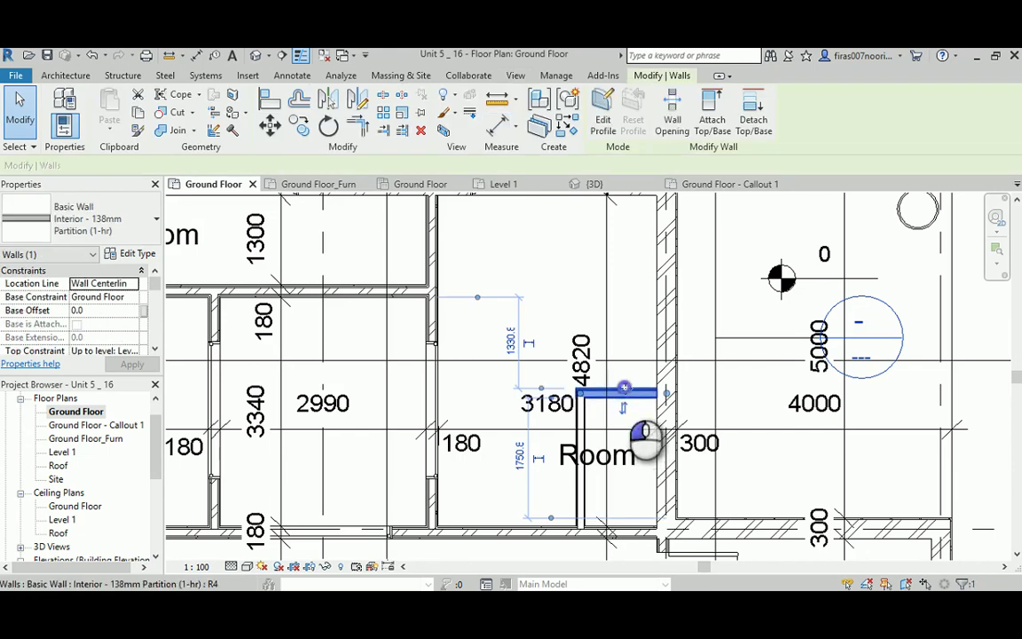
pyautogui.moveTo(628, 397); pyautogui.dragTo(618, 312)
pyautogui.click(906, 570)
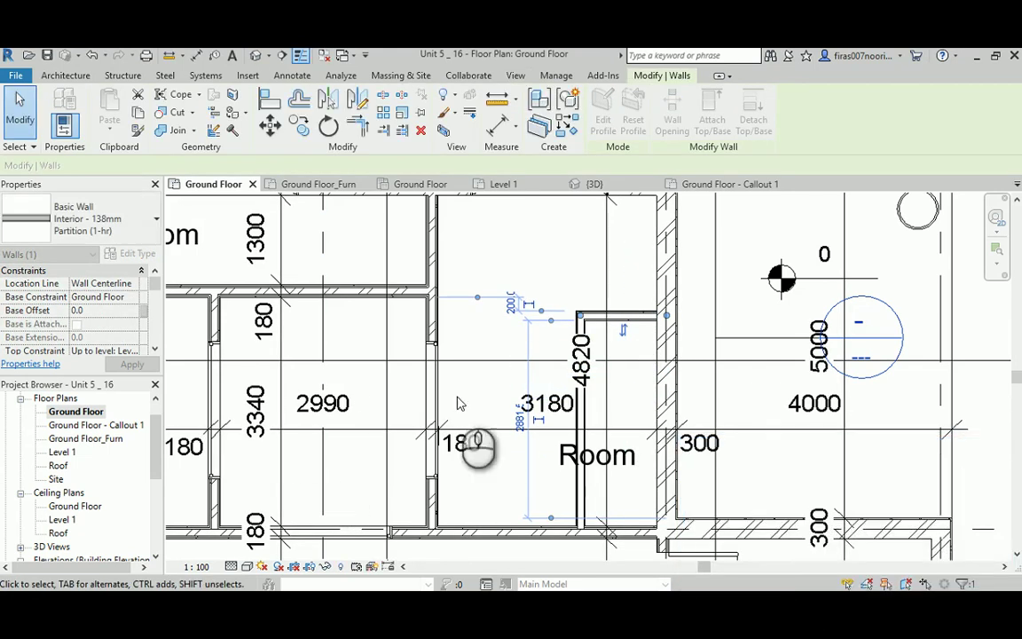
# Step: Open the Ground Floor - Callout 1 view and check the position of the moved partition wall
pyautogui.doubleClick(99, 425)
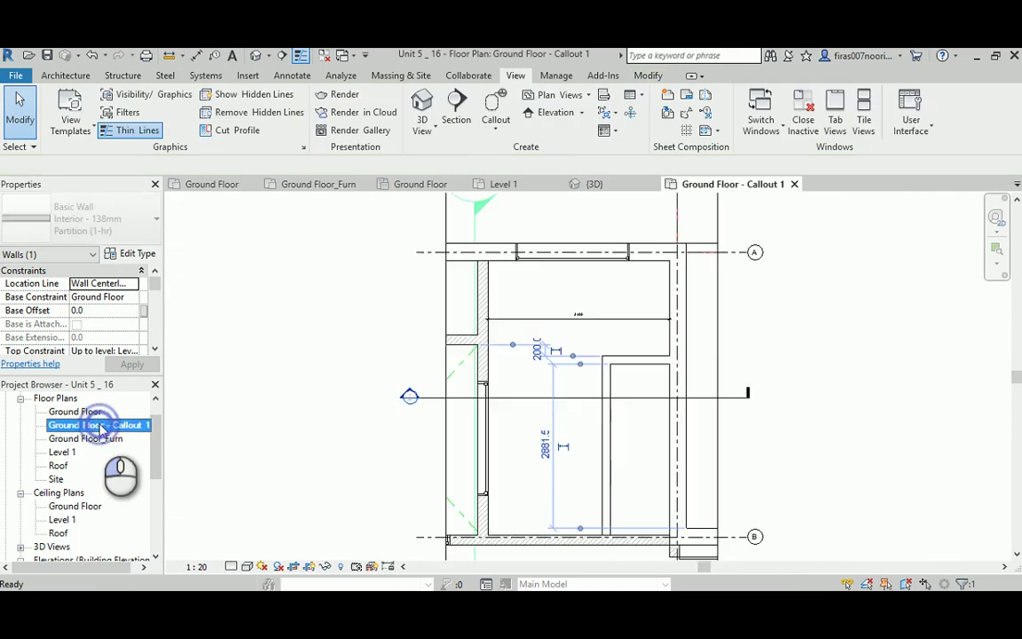
pyautogui.click(828, 395)
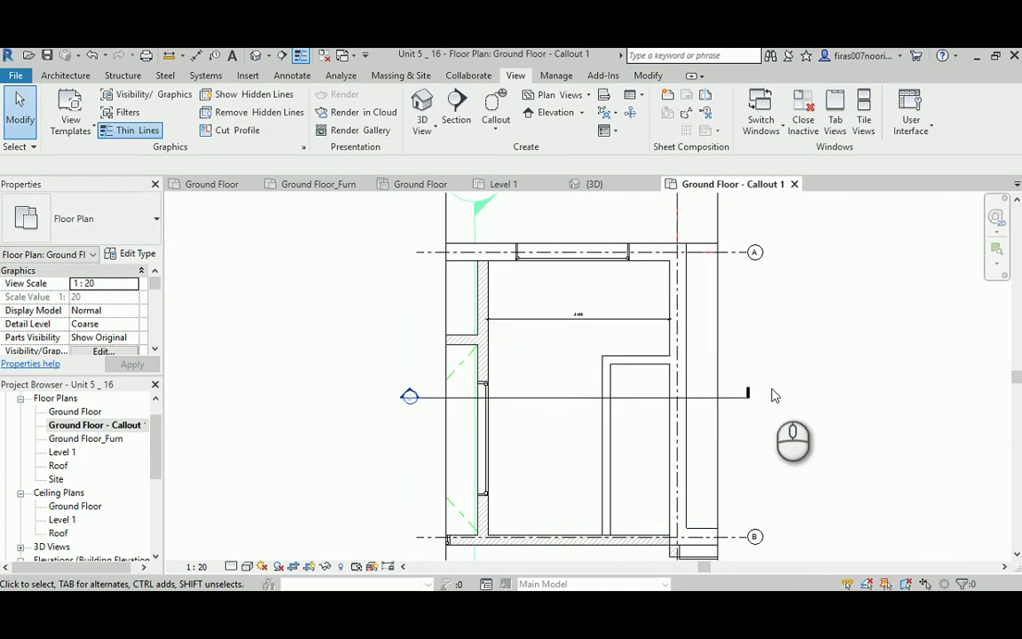
pyautogui.scroll(-3, 652, 361)
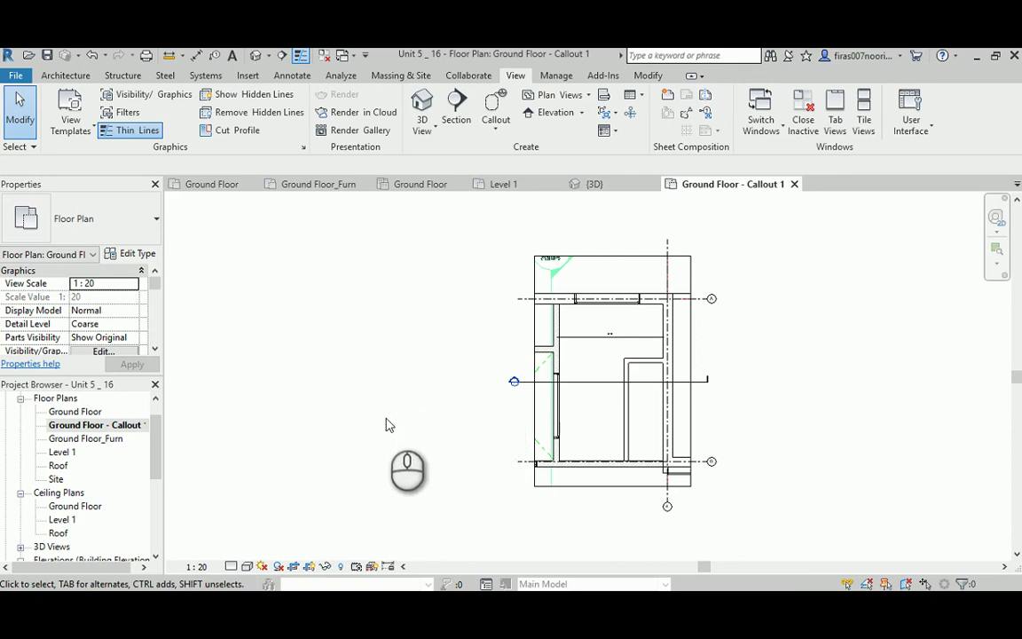
# Step: Return to the Ground Floor plan and start a new rectangular callout around the upper bedroom
pyautogui.doubleClick(87, 414)
pyautogui.click(323, 266)
pyautogui.click(496, 131)
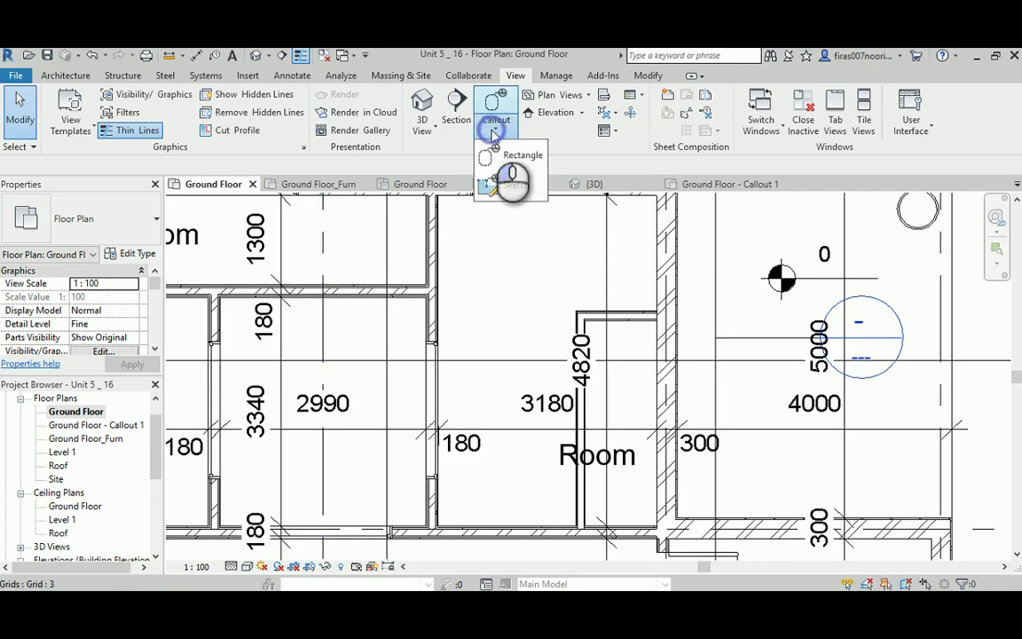
pyautogui.click(516, 155)
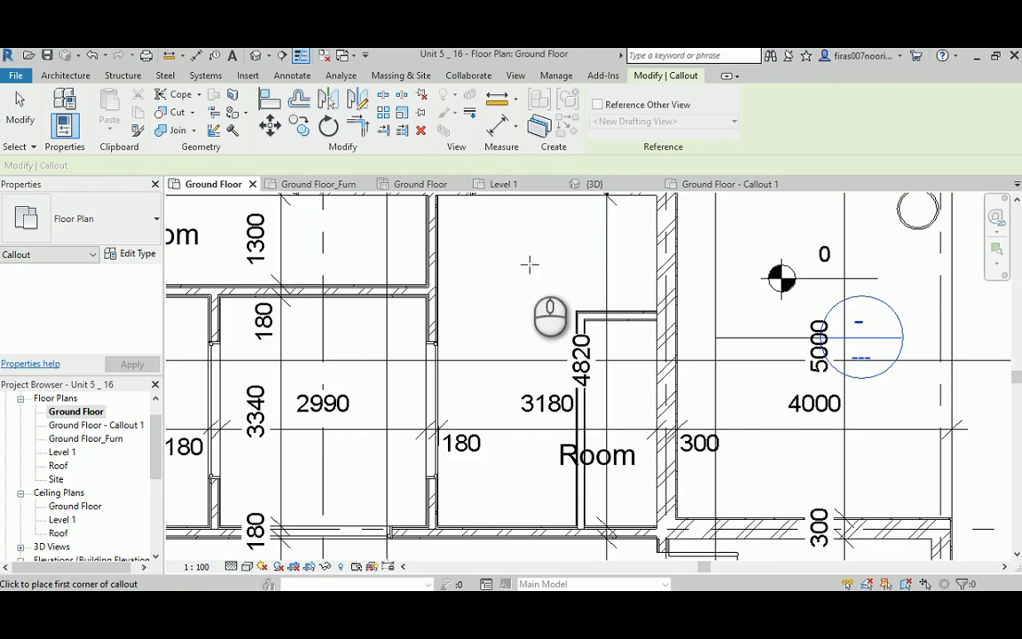
pyautogui.scroll(-2, 522, 273)
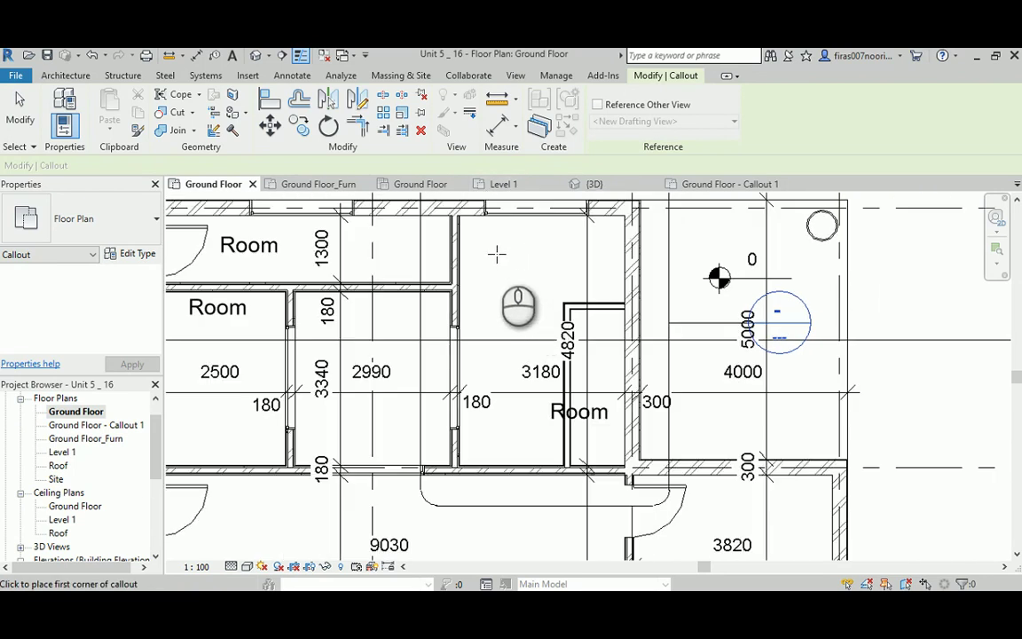